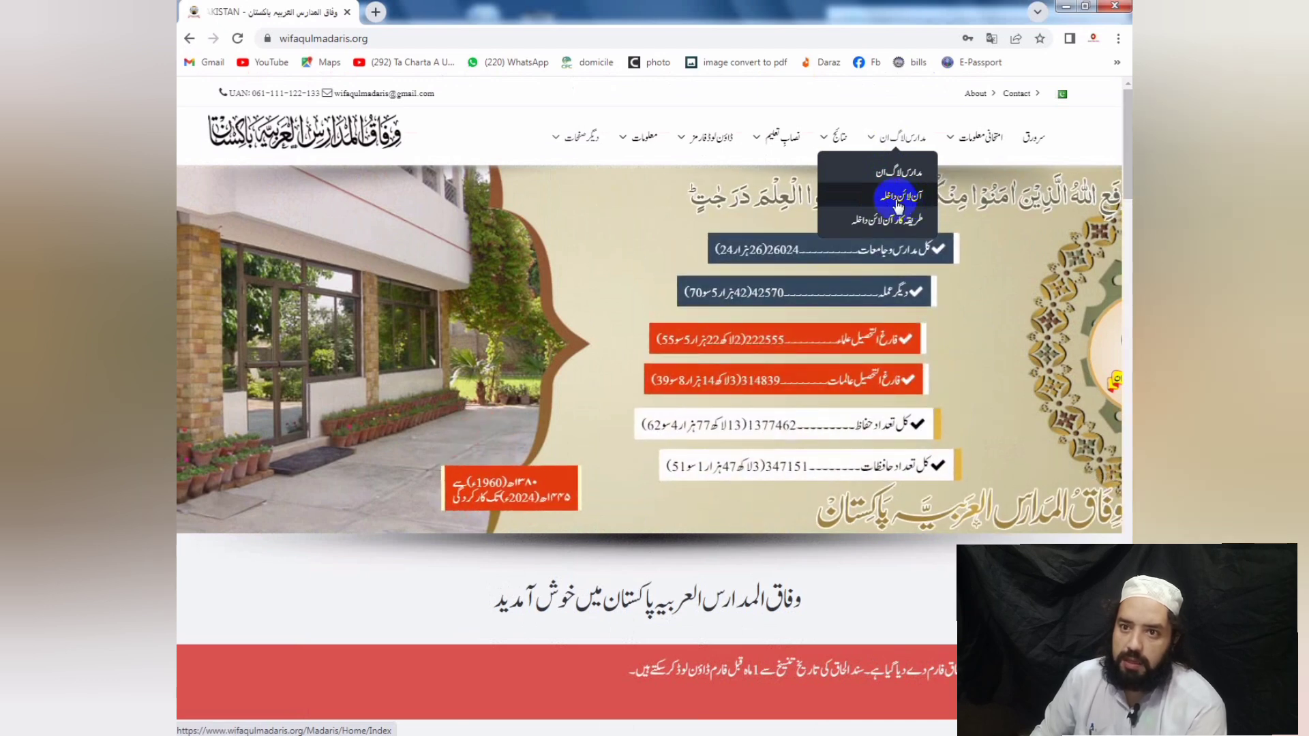
# Open the online admission login for madaris and log in with the saved affiliation number and password.
pyautogui.click(898, 204)
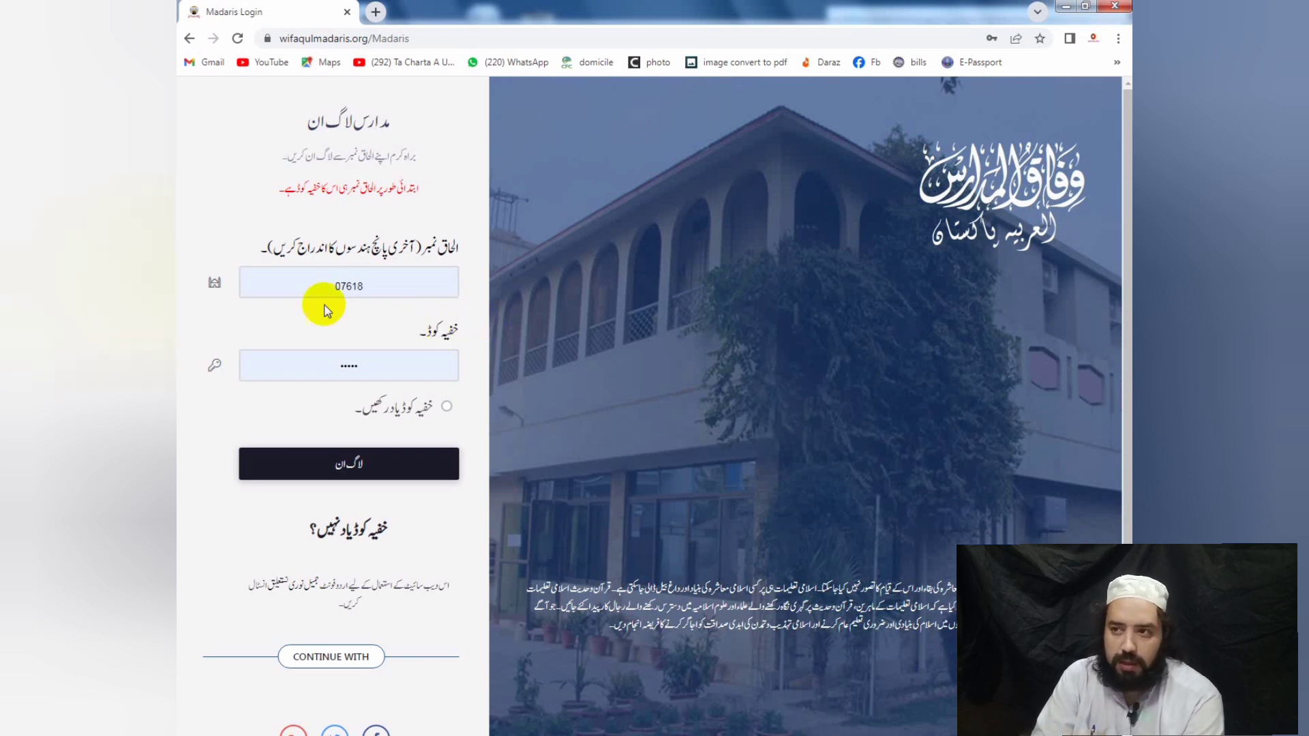
pyautogui.doubleClick(408, 285)
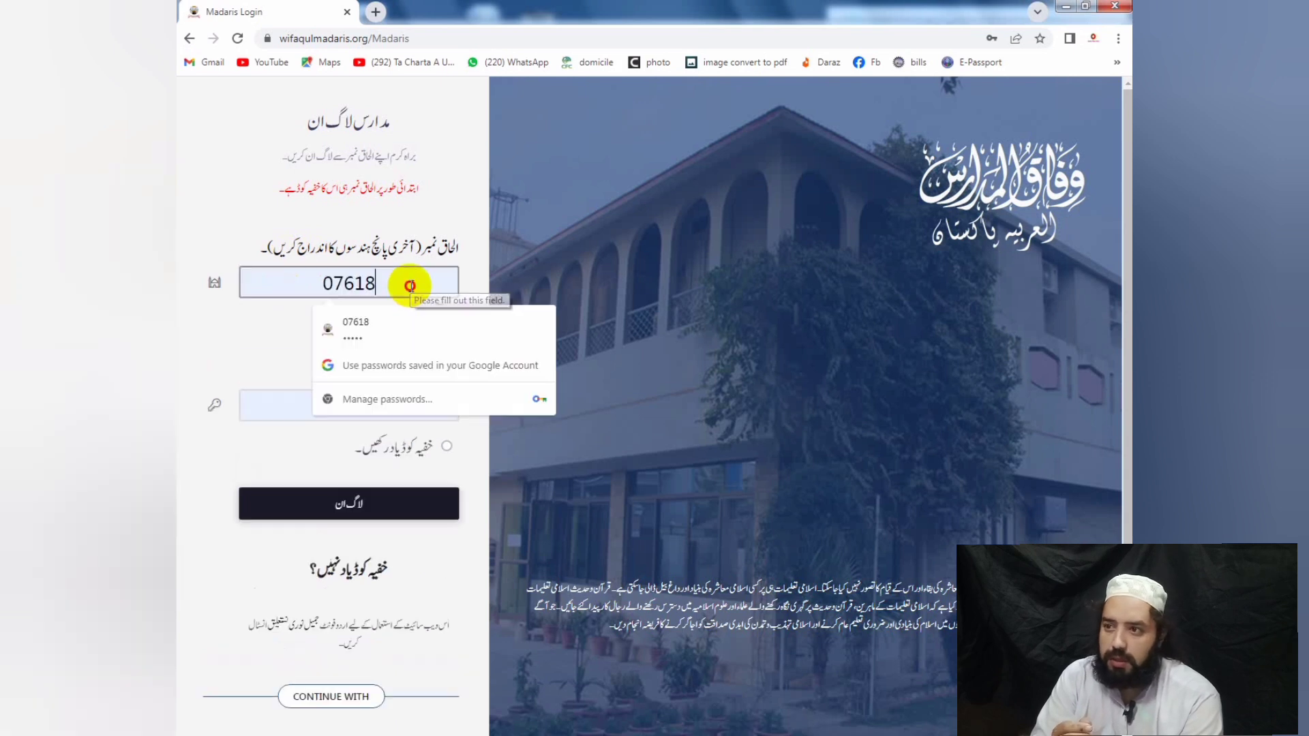
pyautogui.click(311, 280)
pyautogui.click(470, 255)
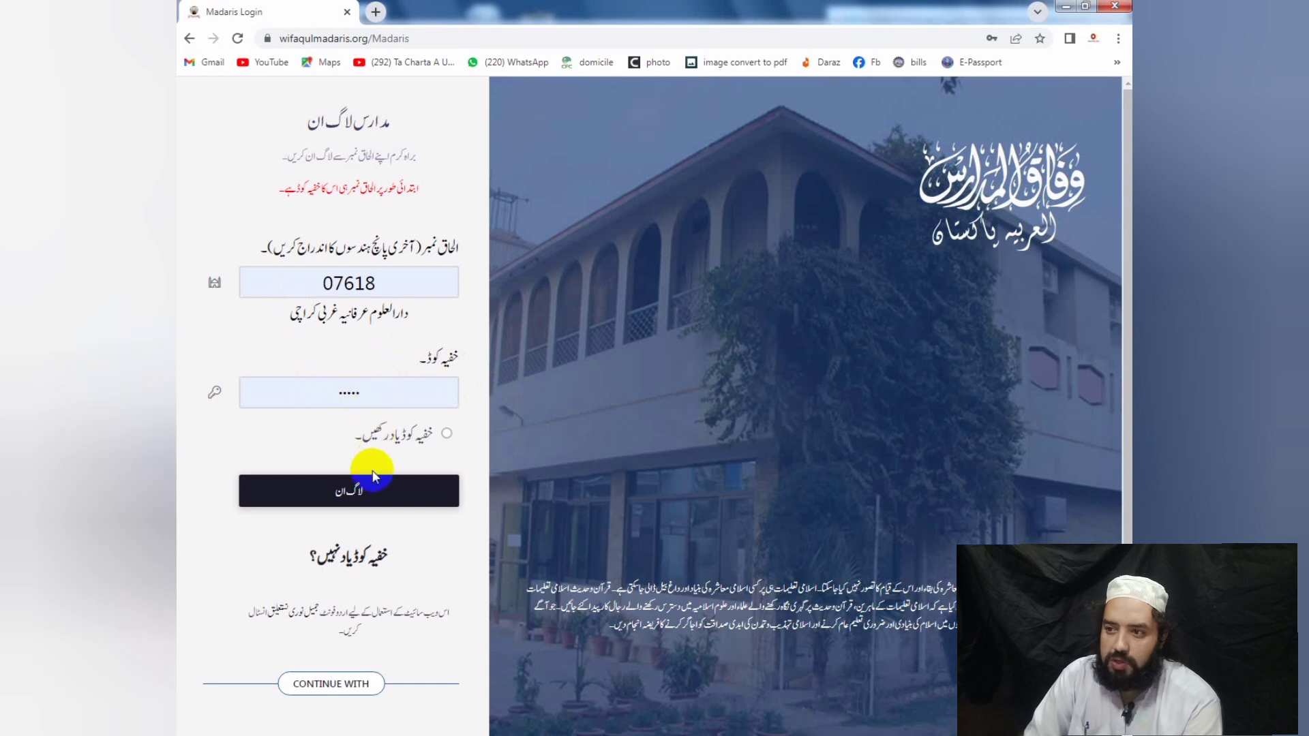
pyautogui.click(359, 495)
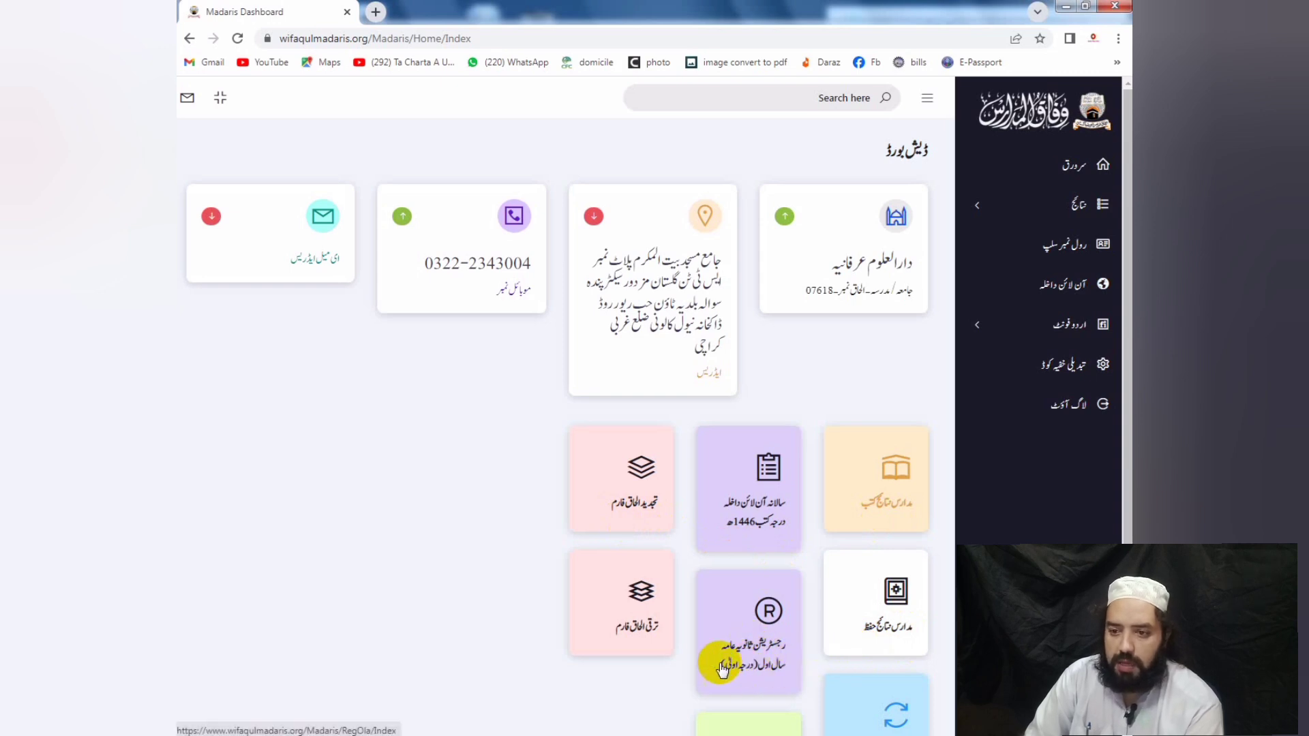
# Open the annual online admission for kutub grades 1446 AH from the dashboard, then read and dismiss its terms and instructions.
pyautogui.scroll(-1, 644, 644)
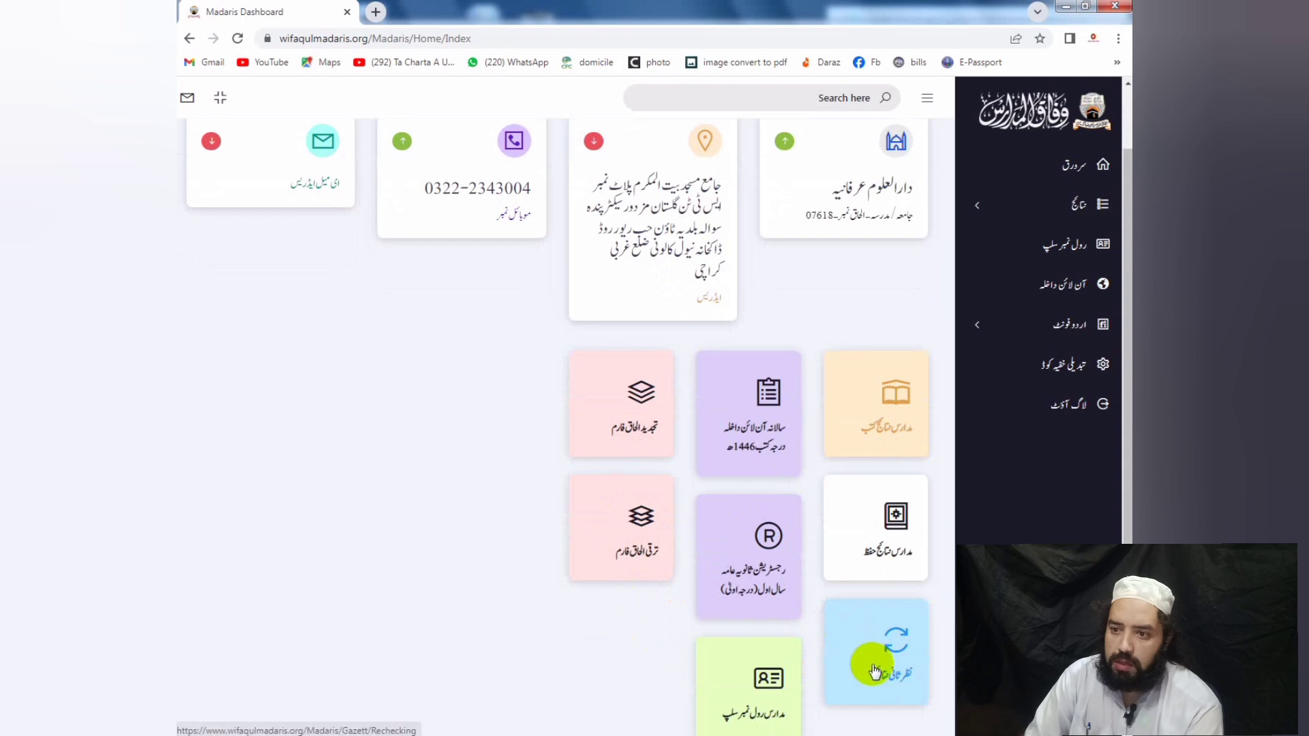
pyautogui.scroll(-1, 805, 703)
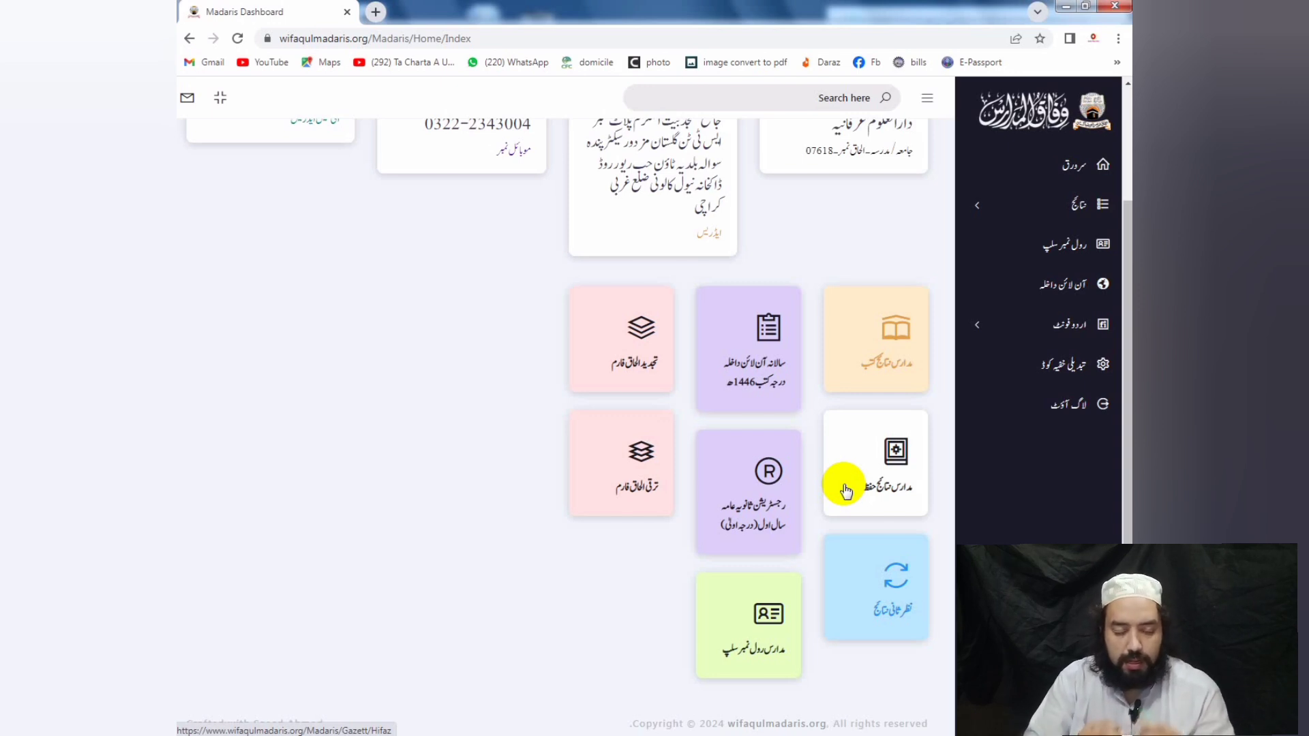
pyautogui.click(754, 328)
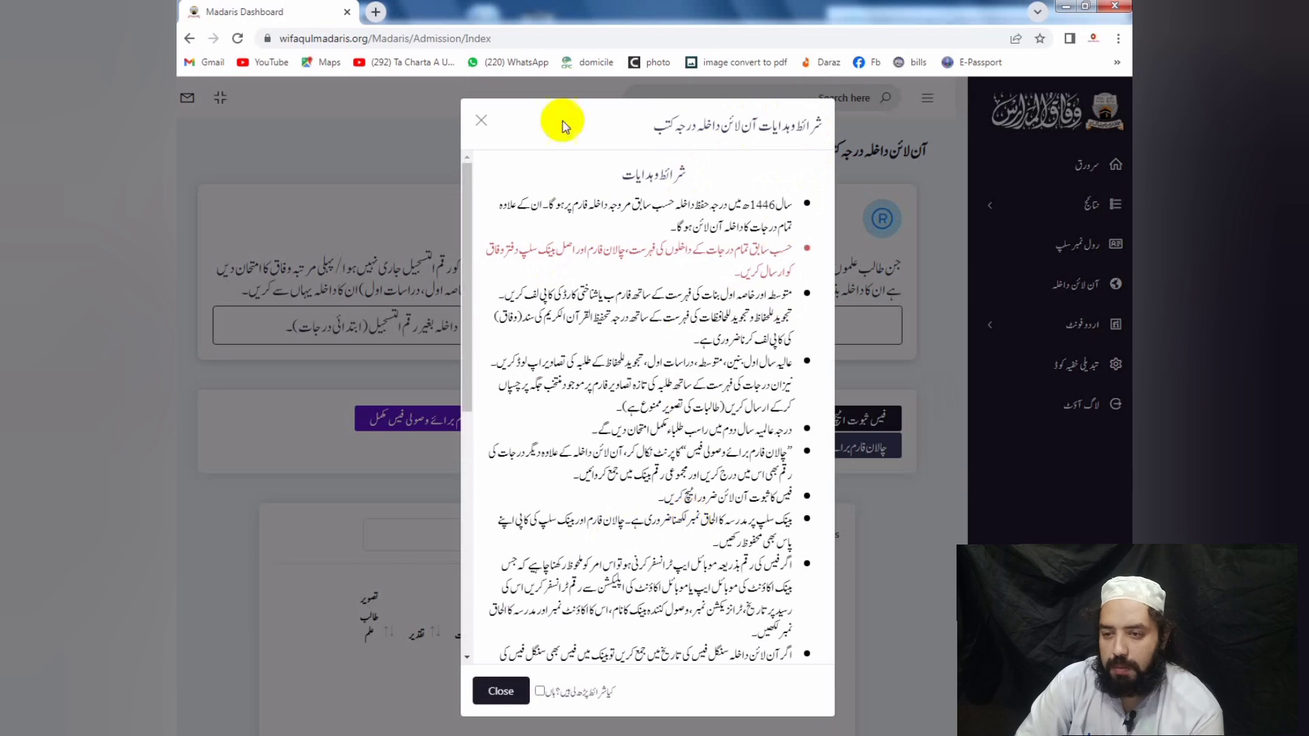
pyautogui.scroll(-5, 658, 542)
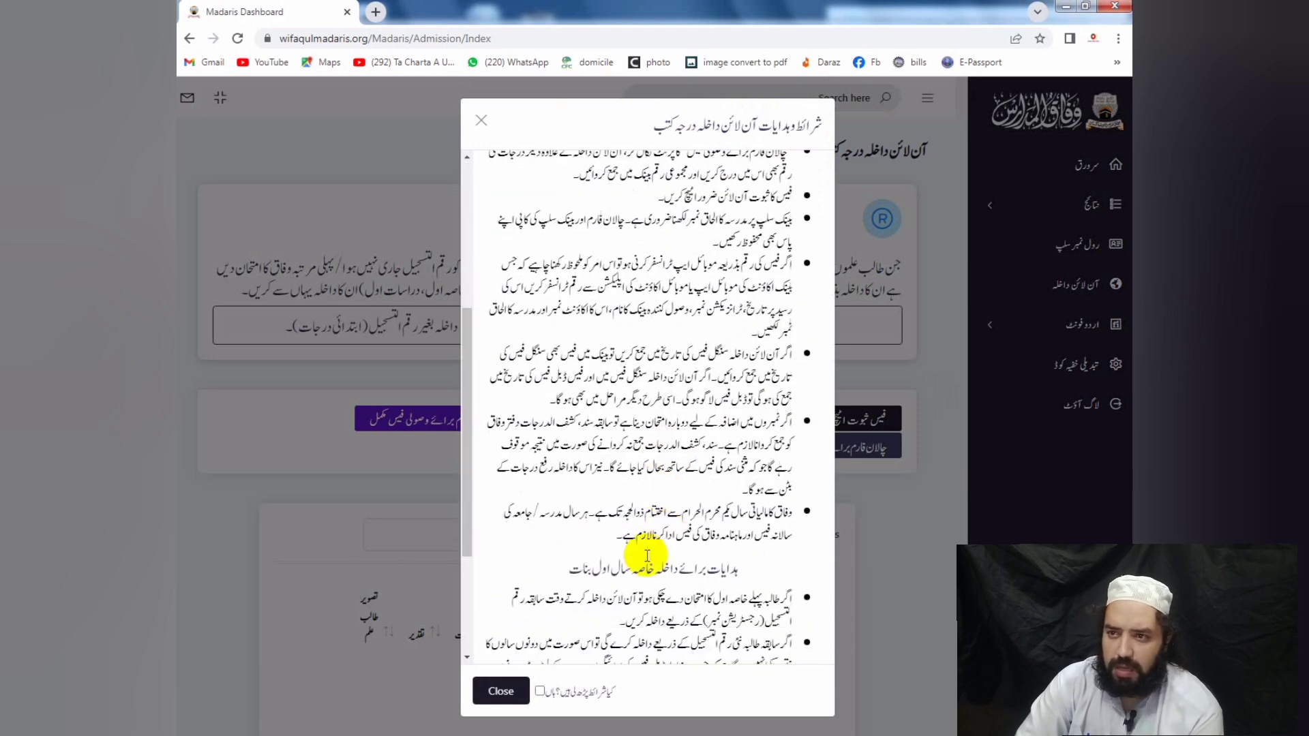
pyautogui.click(502, 693)
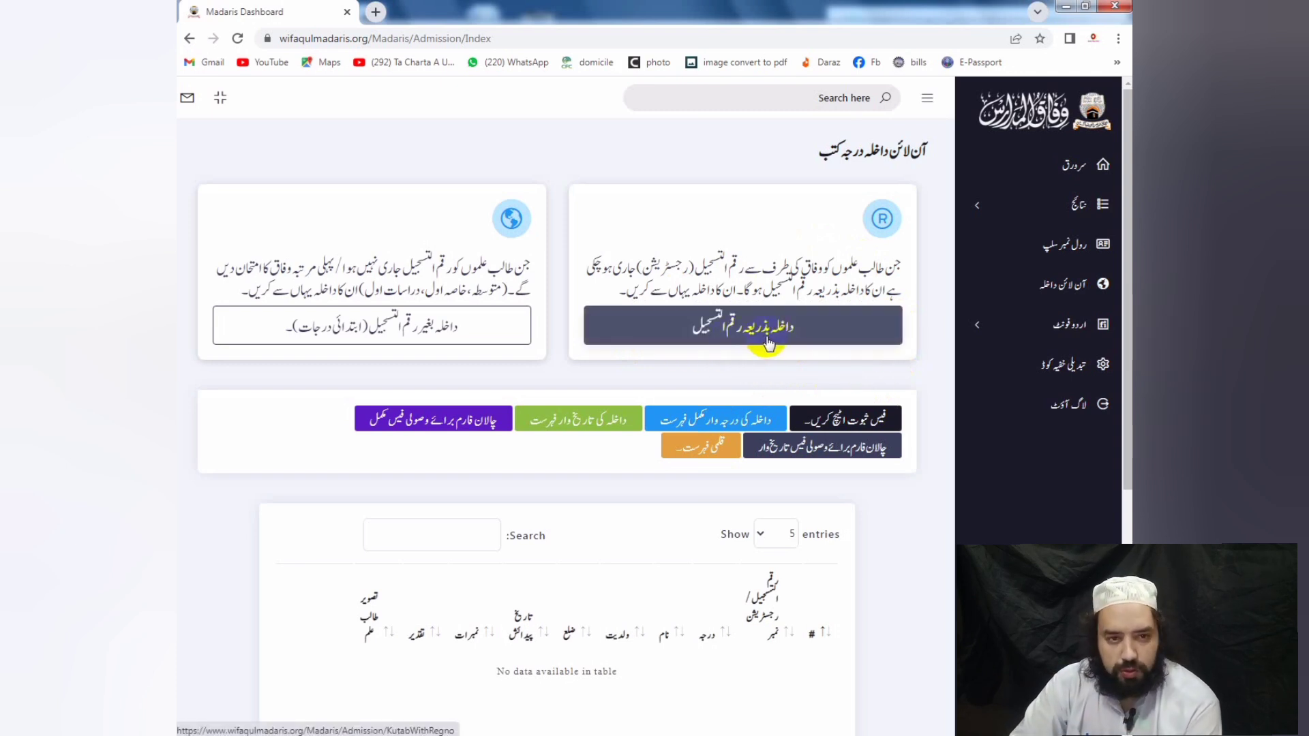
# Open the admission form for students with a registration number and choose the بنات (girls) and سالانہ (annual) options.
pyautogui.click(718, 332)
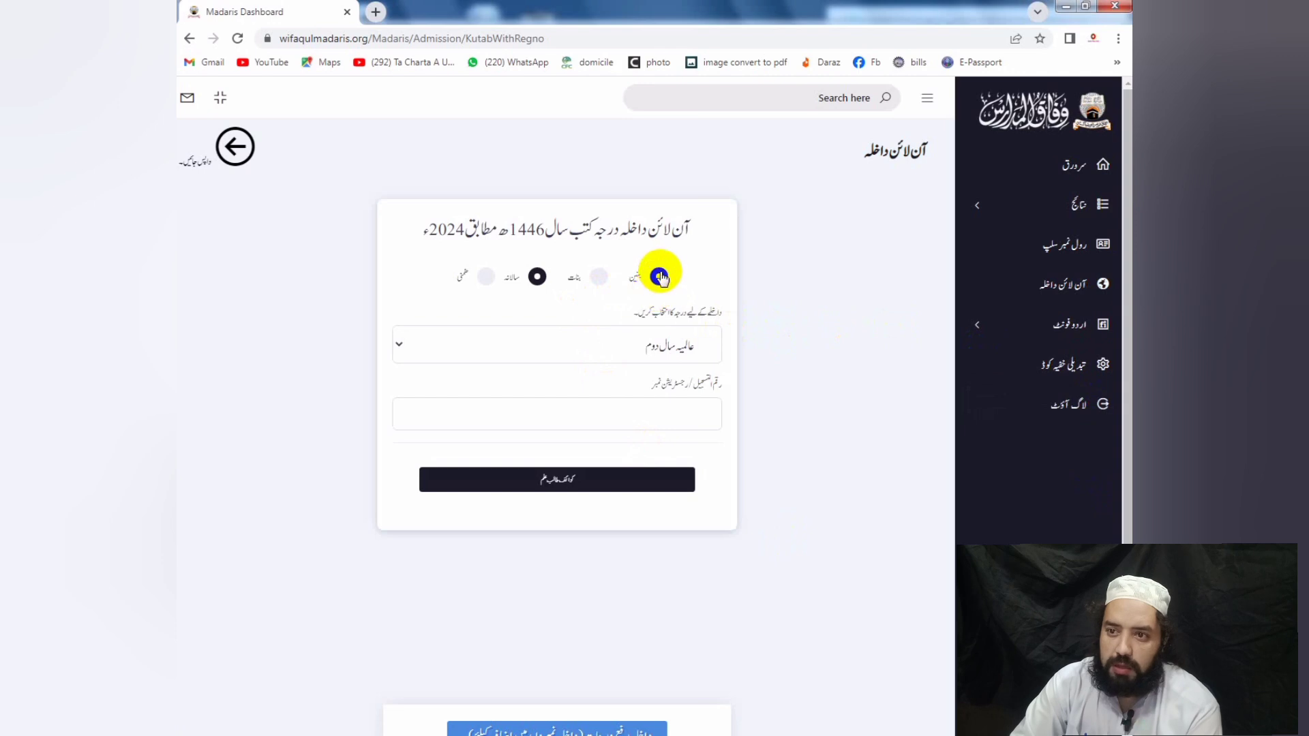
pyautogui.click(602, 280)
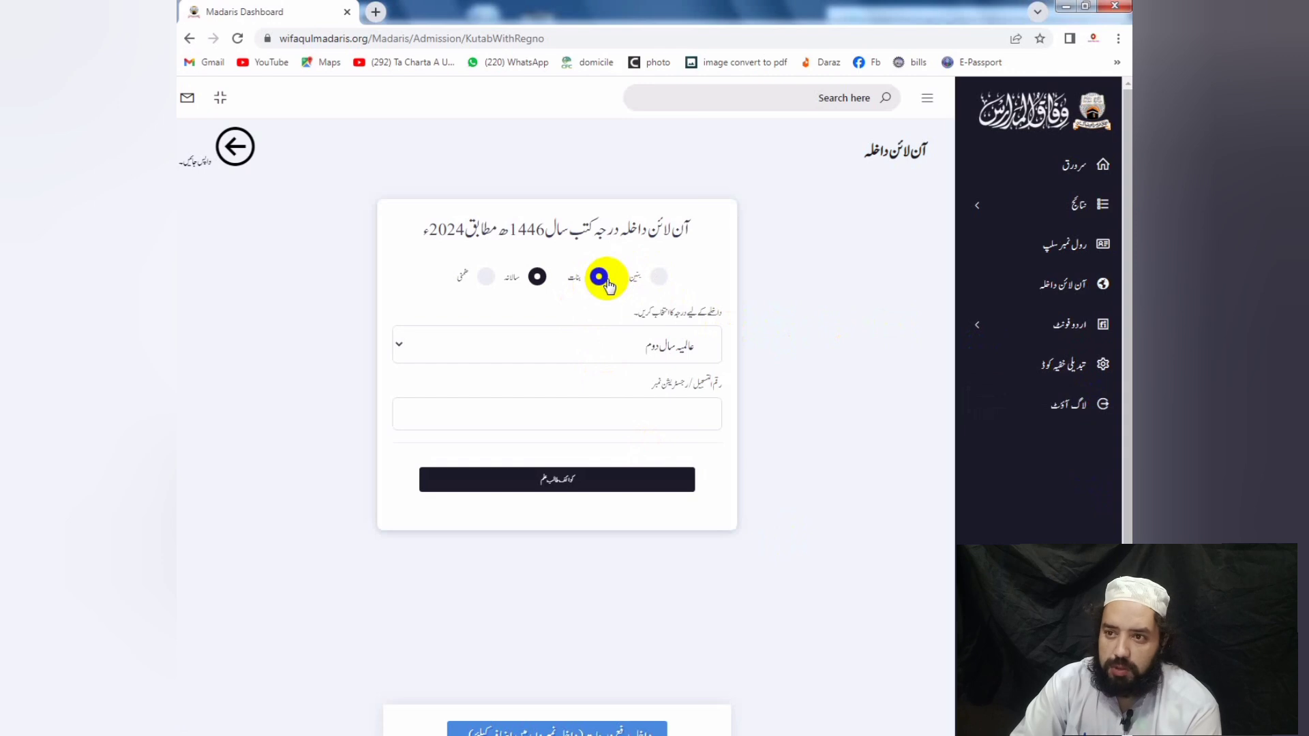
pyautogui.click(538, 278)
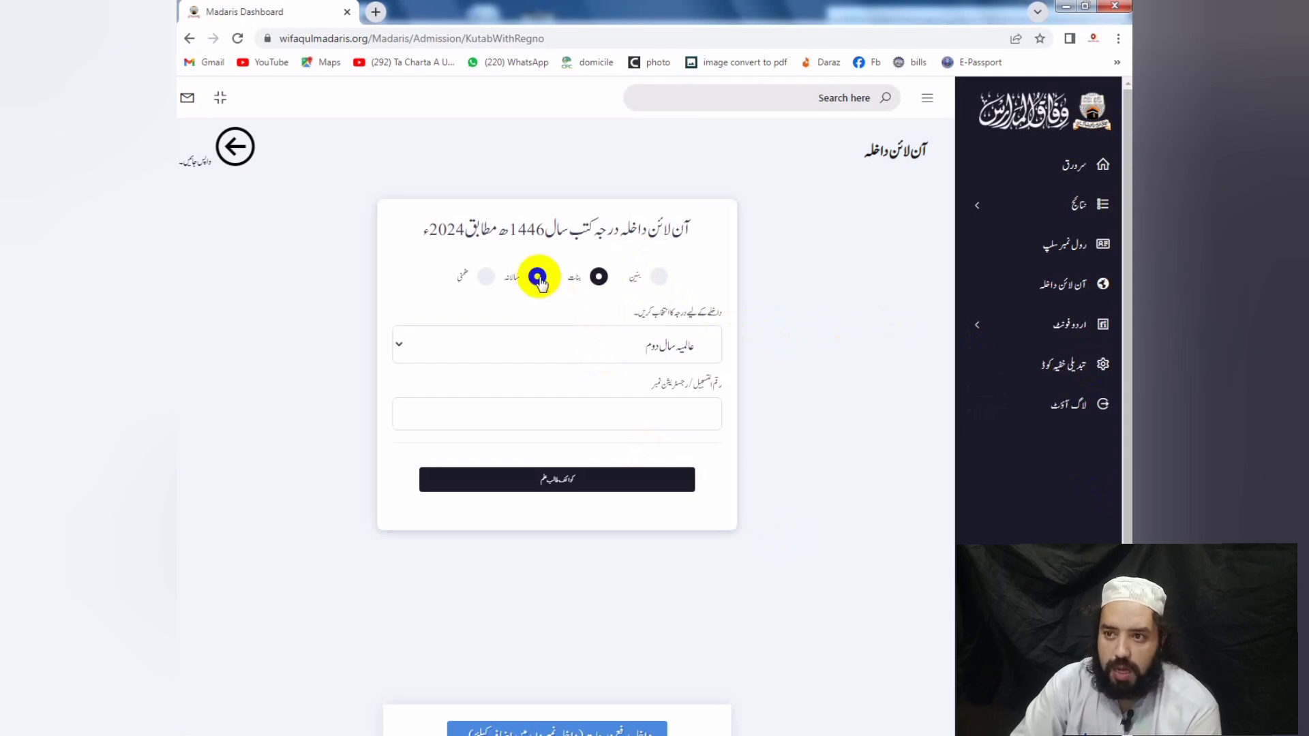
pyautogui.click(660, 277)
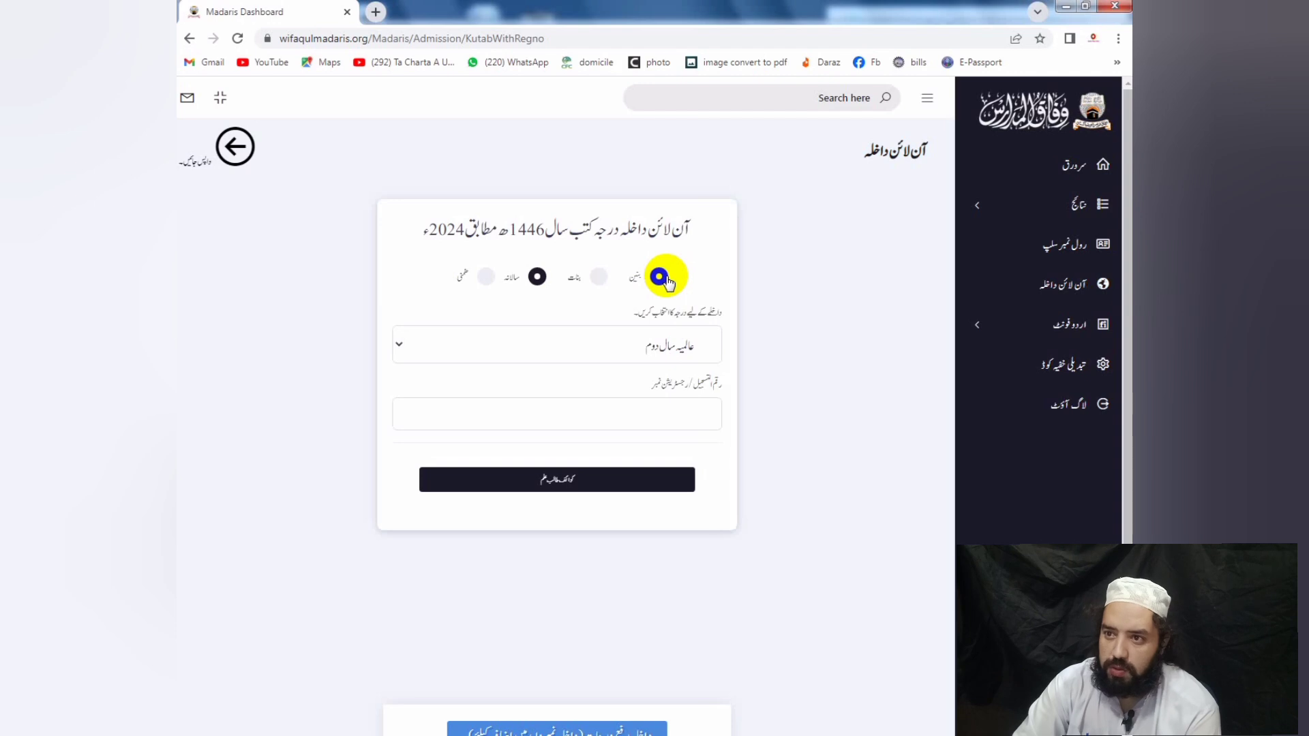
pyautogui.click(536, 278)
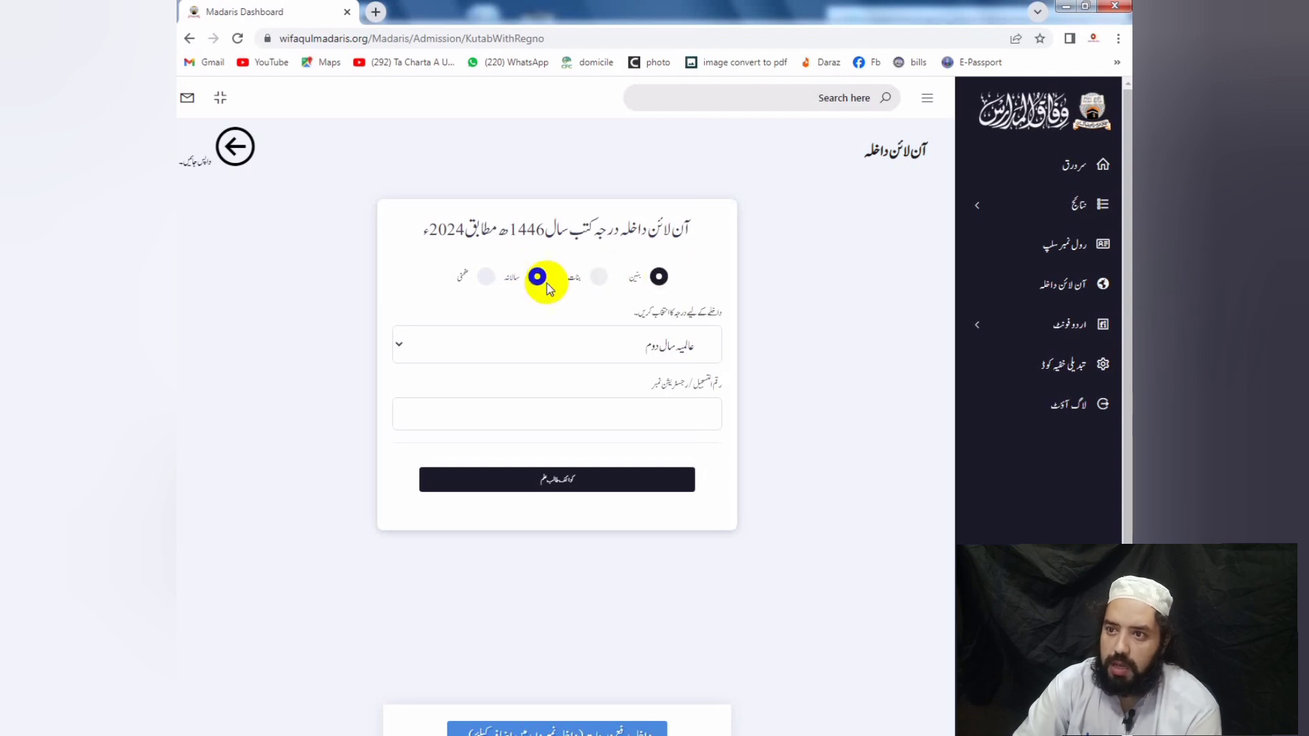
pyautogui.click(660, 279)
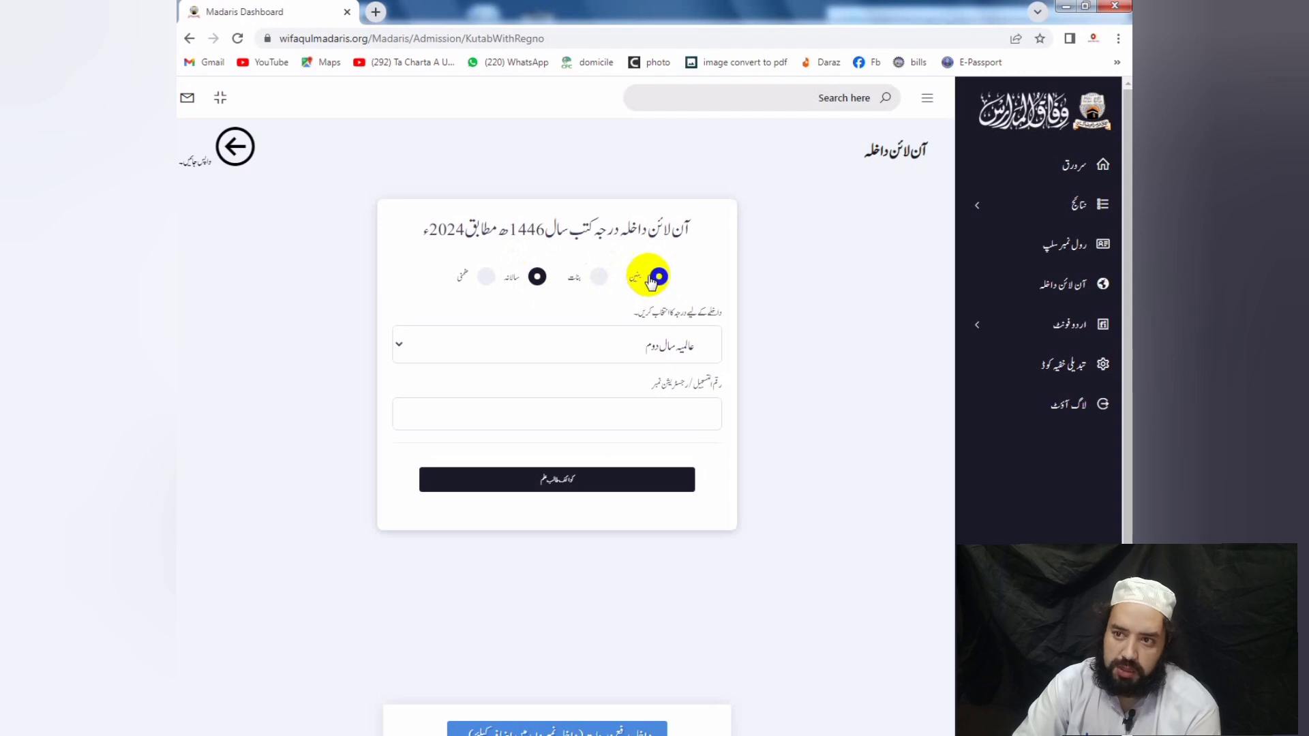
pyautogui.click(600, 278)
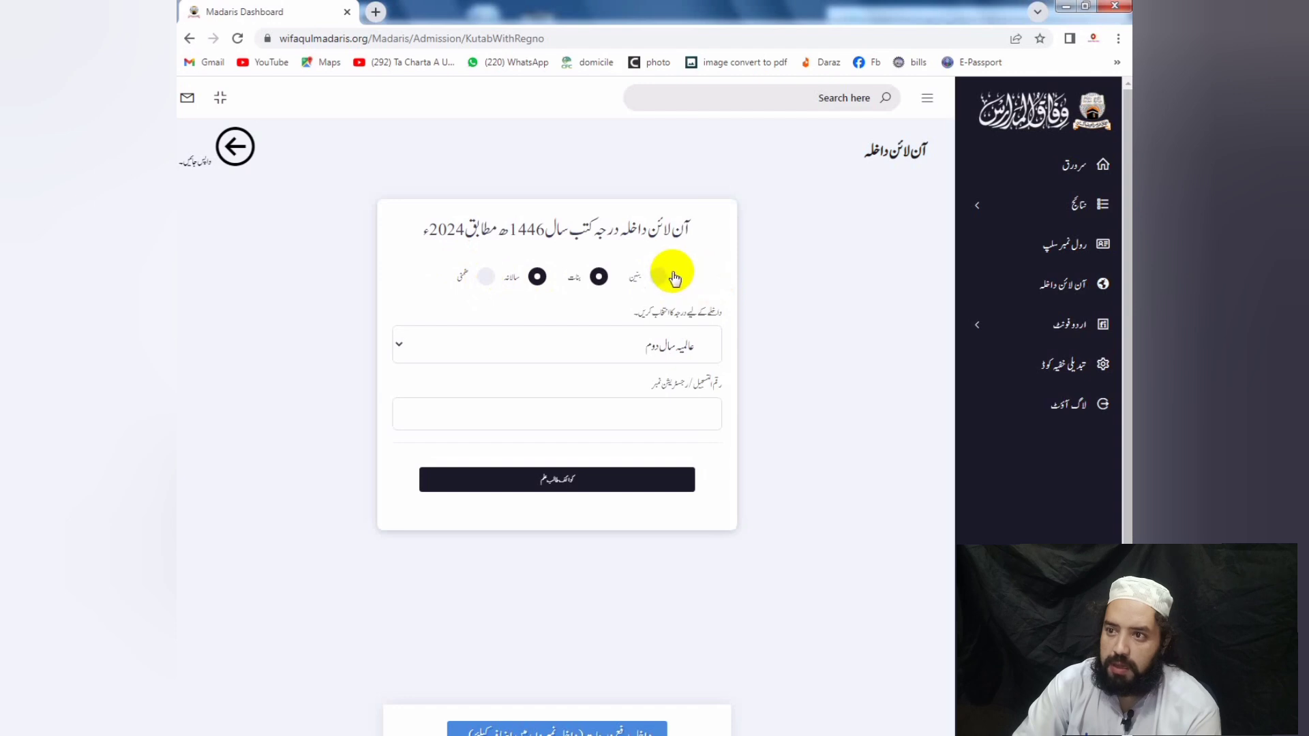
pyautogui.click(597, 284)
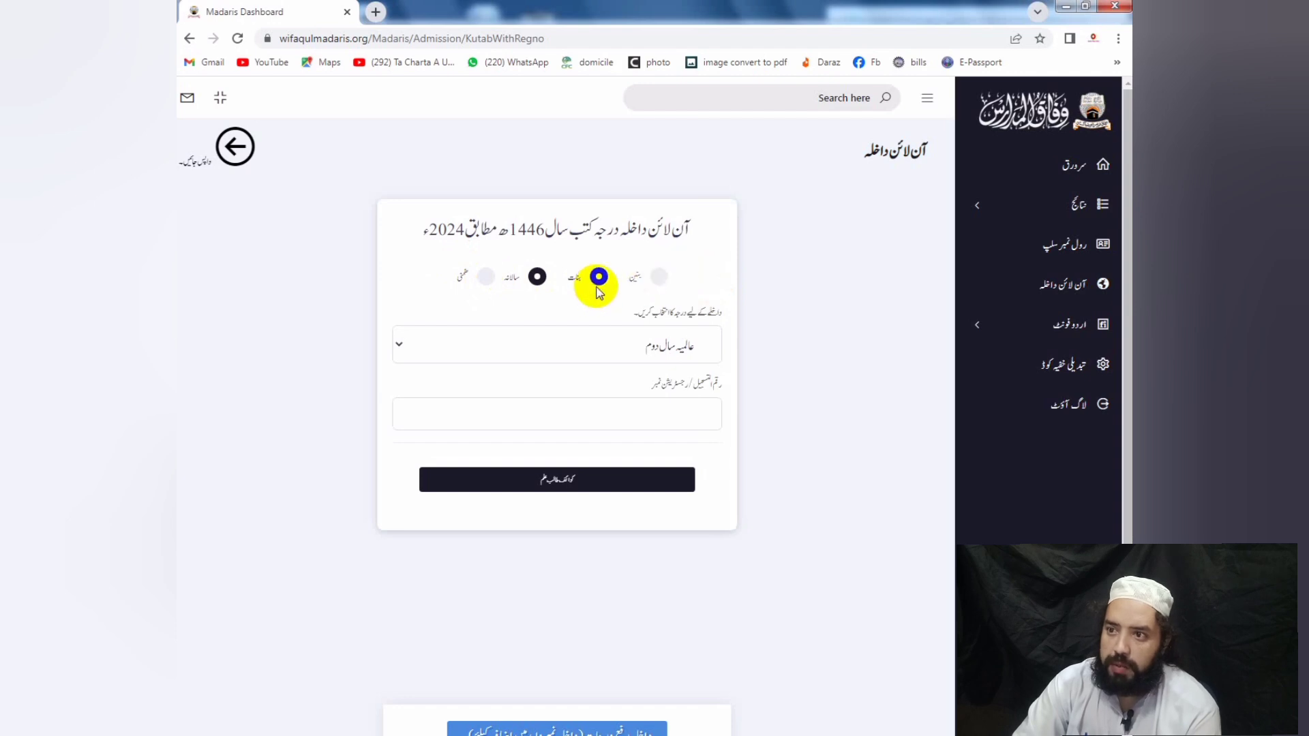
pyautogui.click(599, 283)
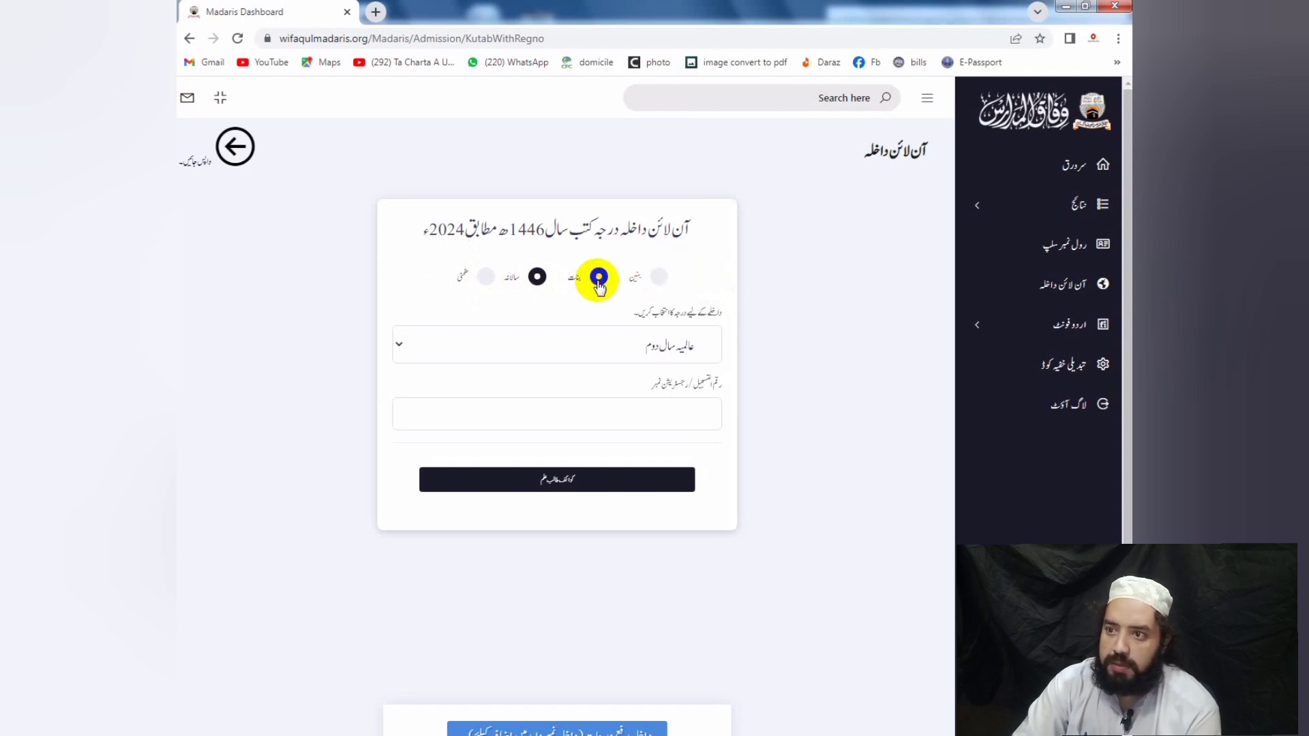
pyautogui.click(535, 276)
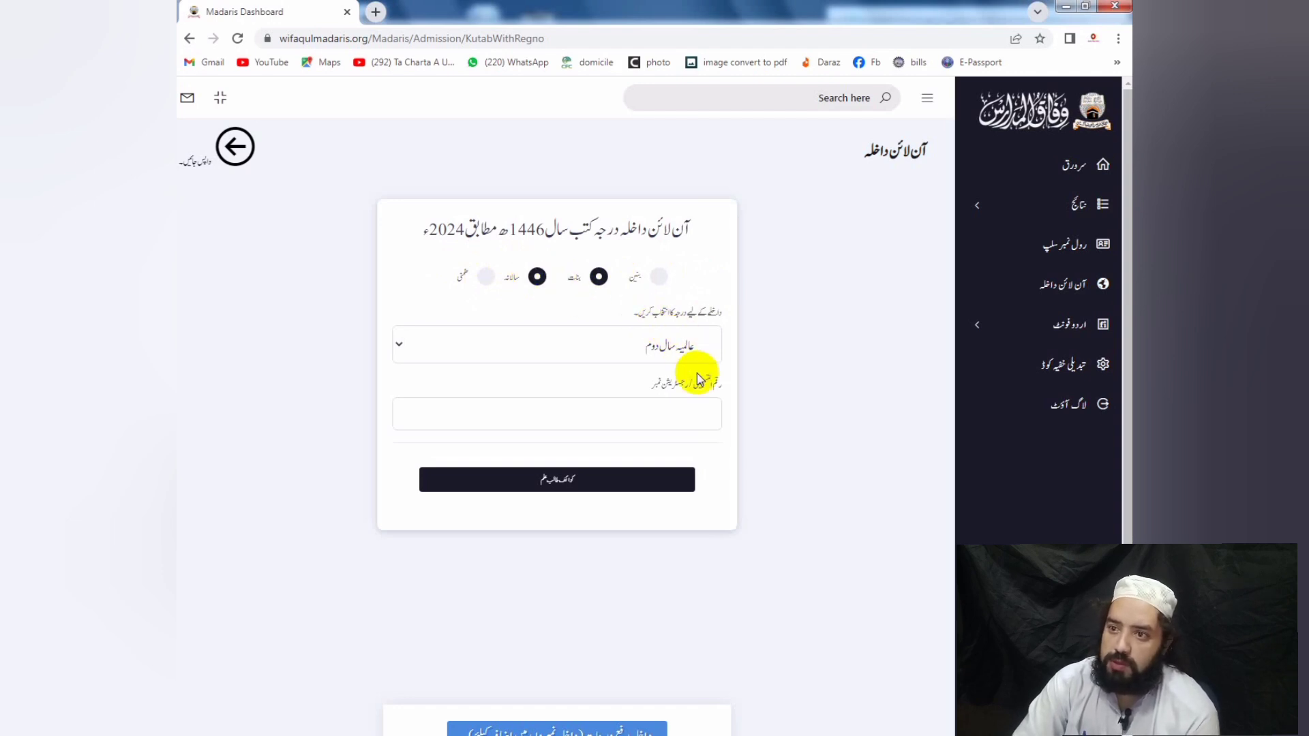
# Set the admission class to عالیہ سال اول and activate the registration number field.
pyautogui.click(687, 341)
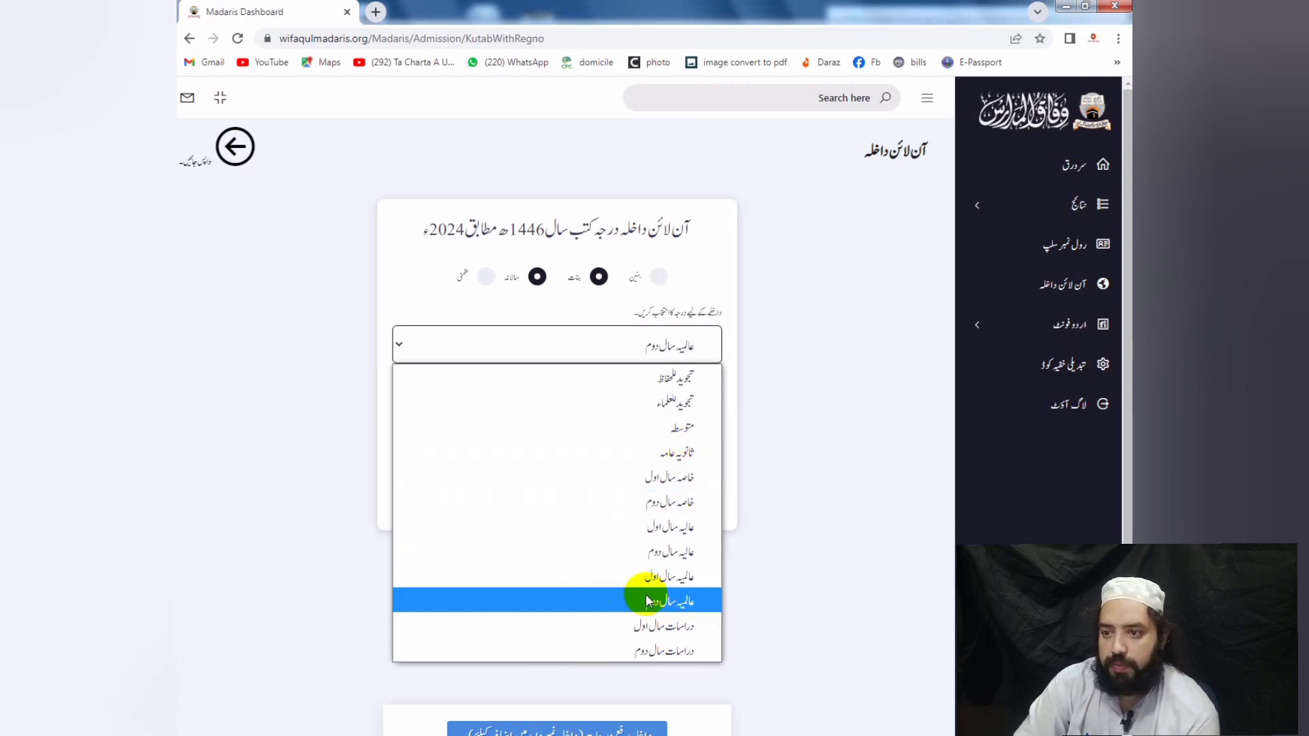
pyautogui.click(690, 532)
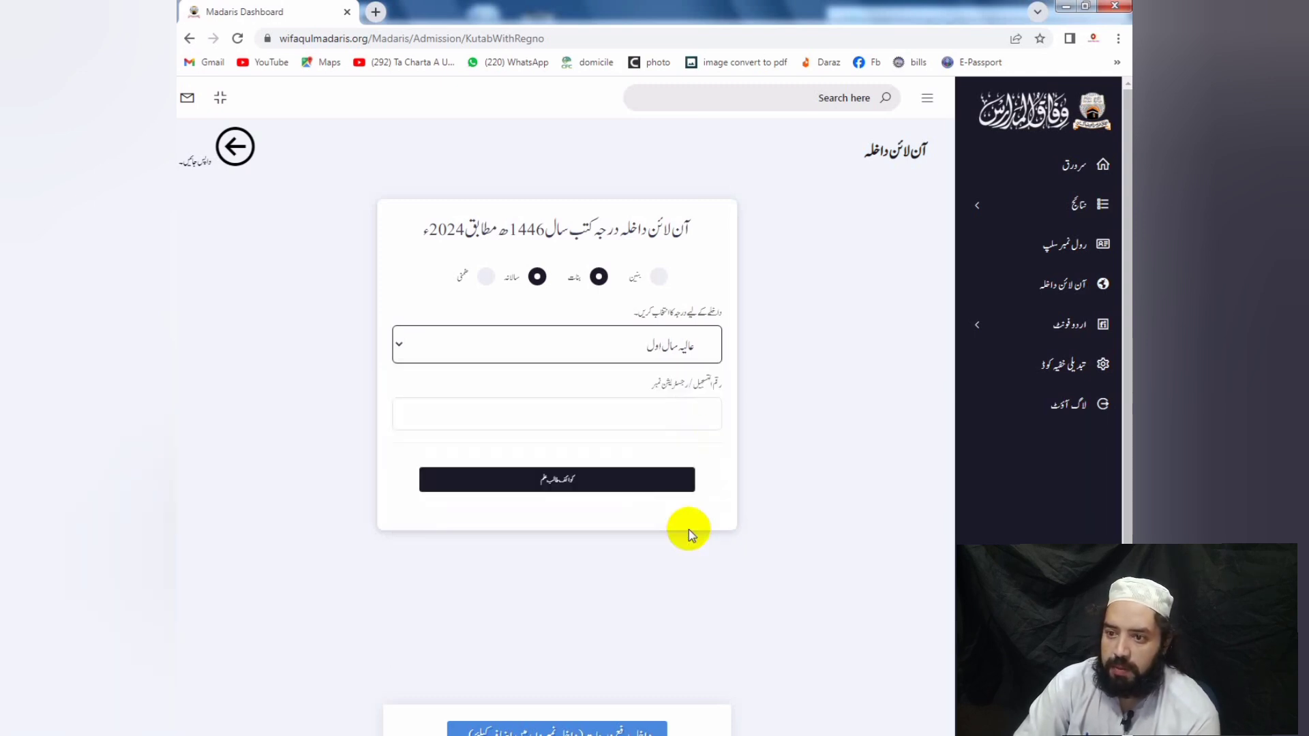
pyautogui.click(696, 408)
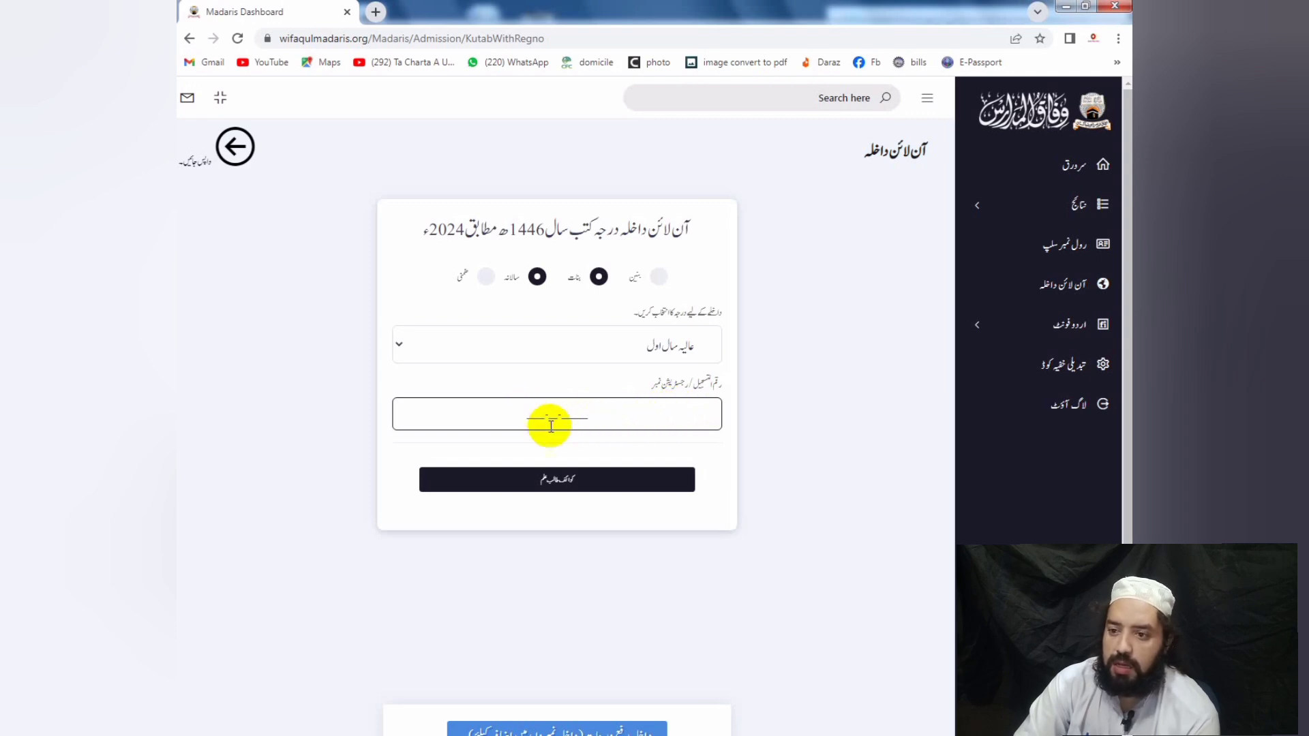
pyautogui.click(556, 486)
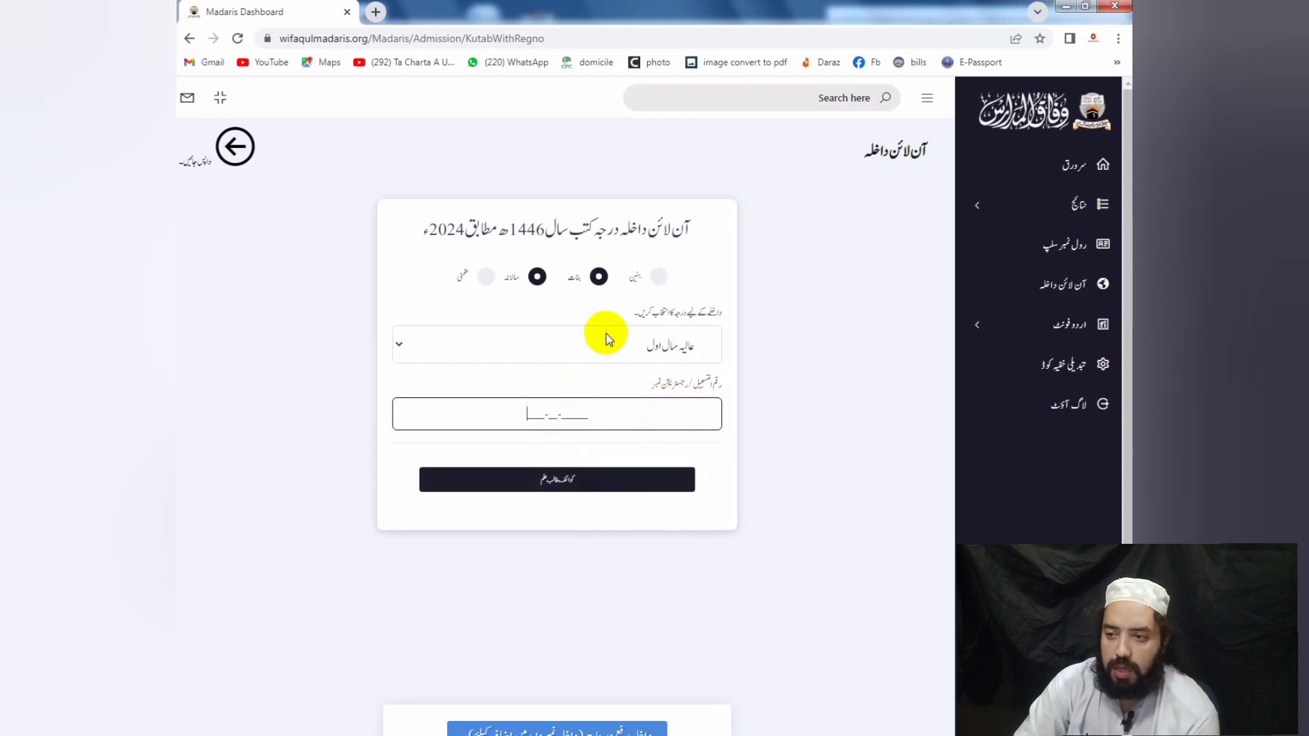
# Switch to the admission form for students without a registration number (initial grades), dismissing the terms and instructions on the way.
pyautogui.click(240, 149)
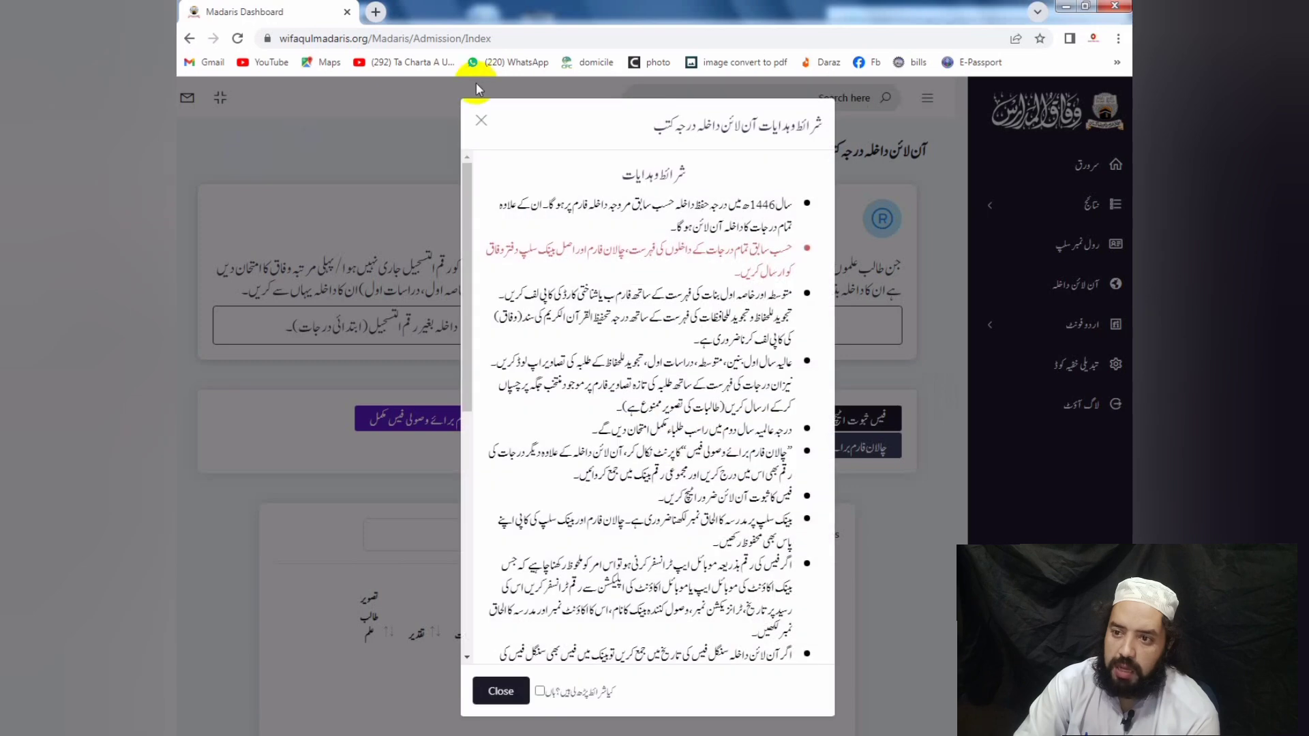
pyautogui.click(500, 688)
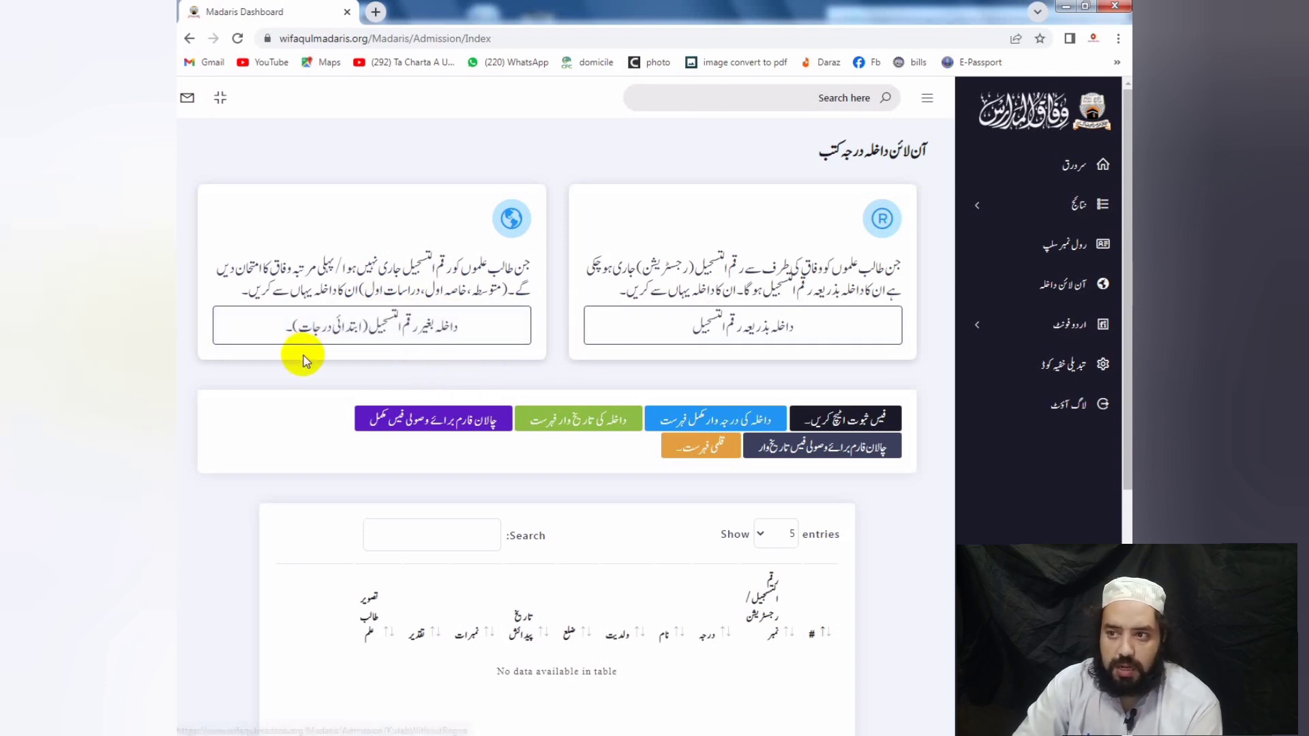
pyautogui.click(433, 331)
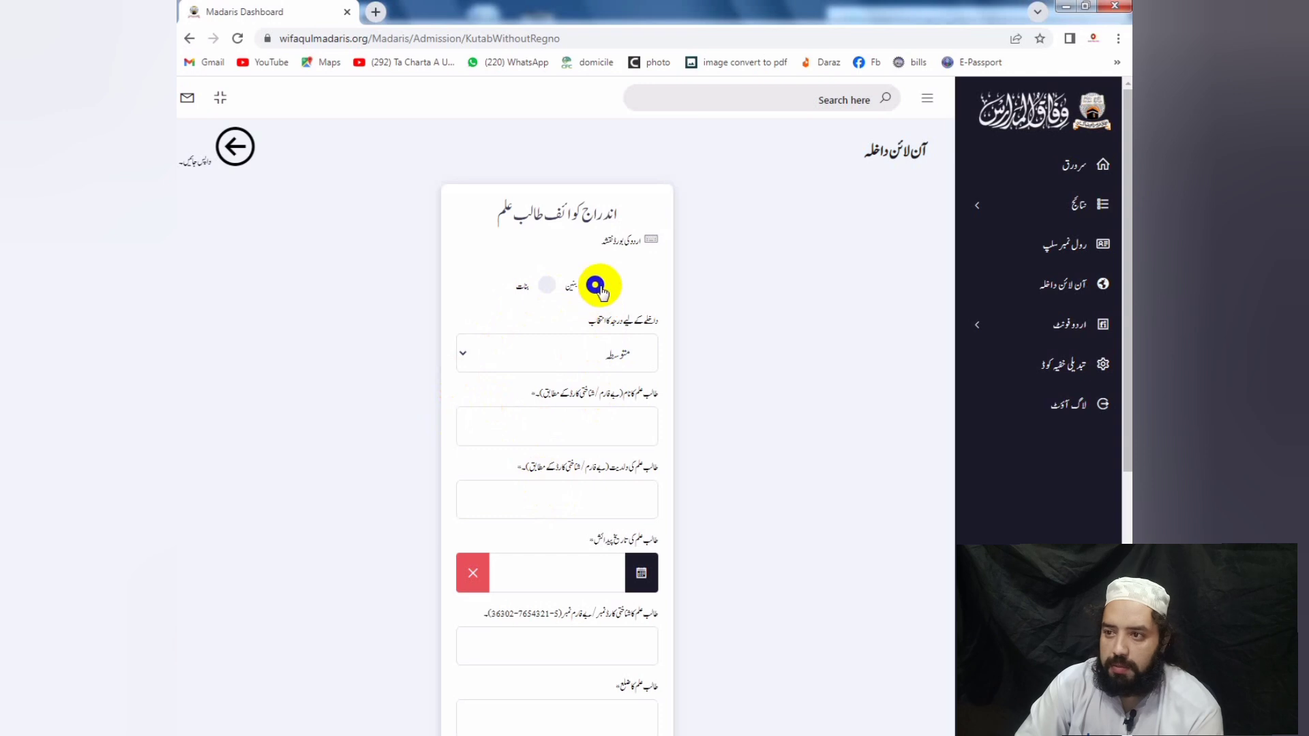
# Choose بنات (girls) in the student details form and set the admission class to متوسطہ.
pyautogui.click(594, 286)
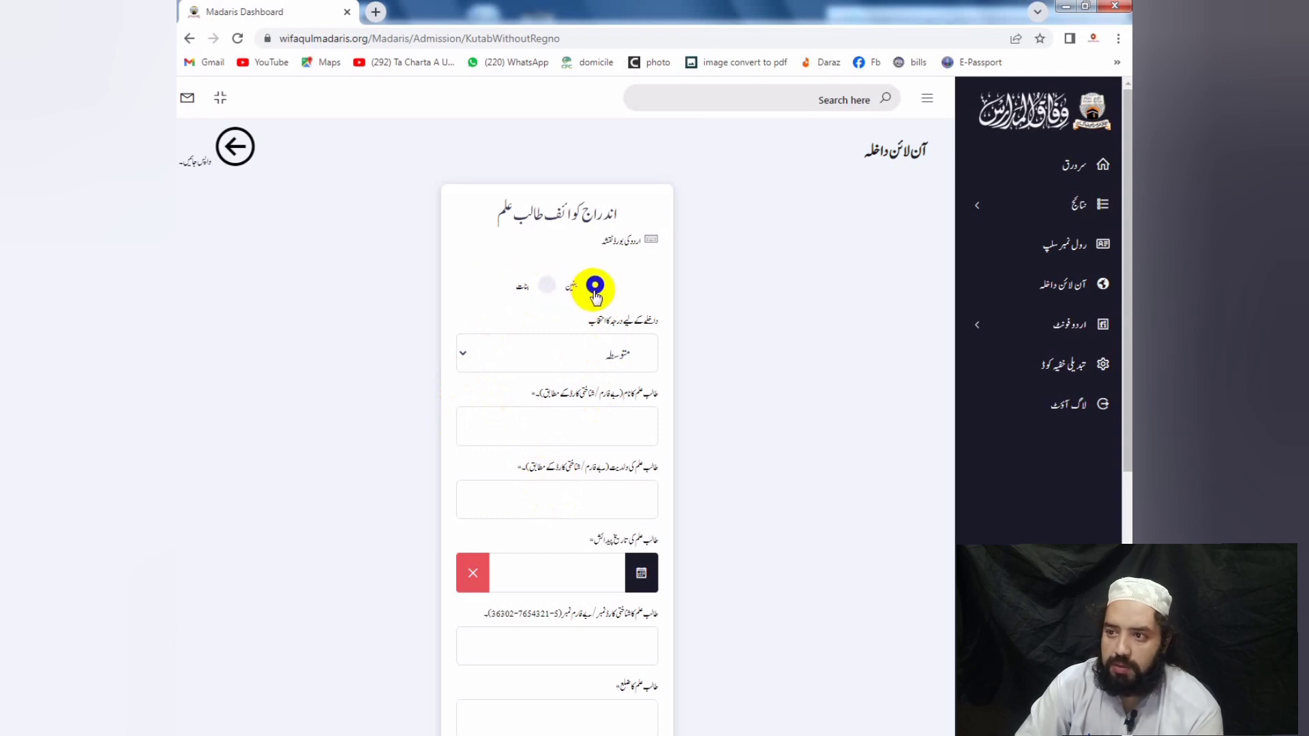
pyautogui.click(594, 286)
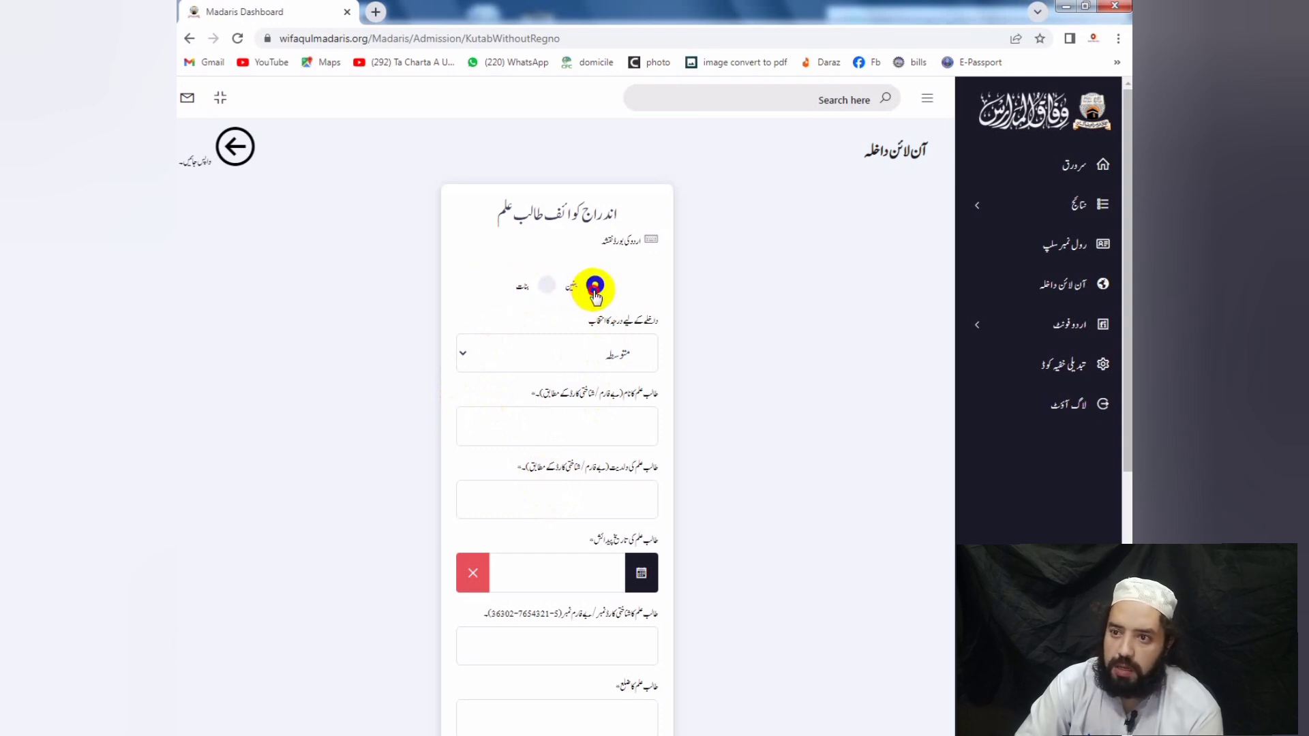
pyautogui.click(540, 292)
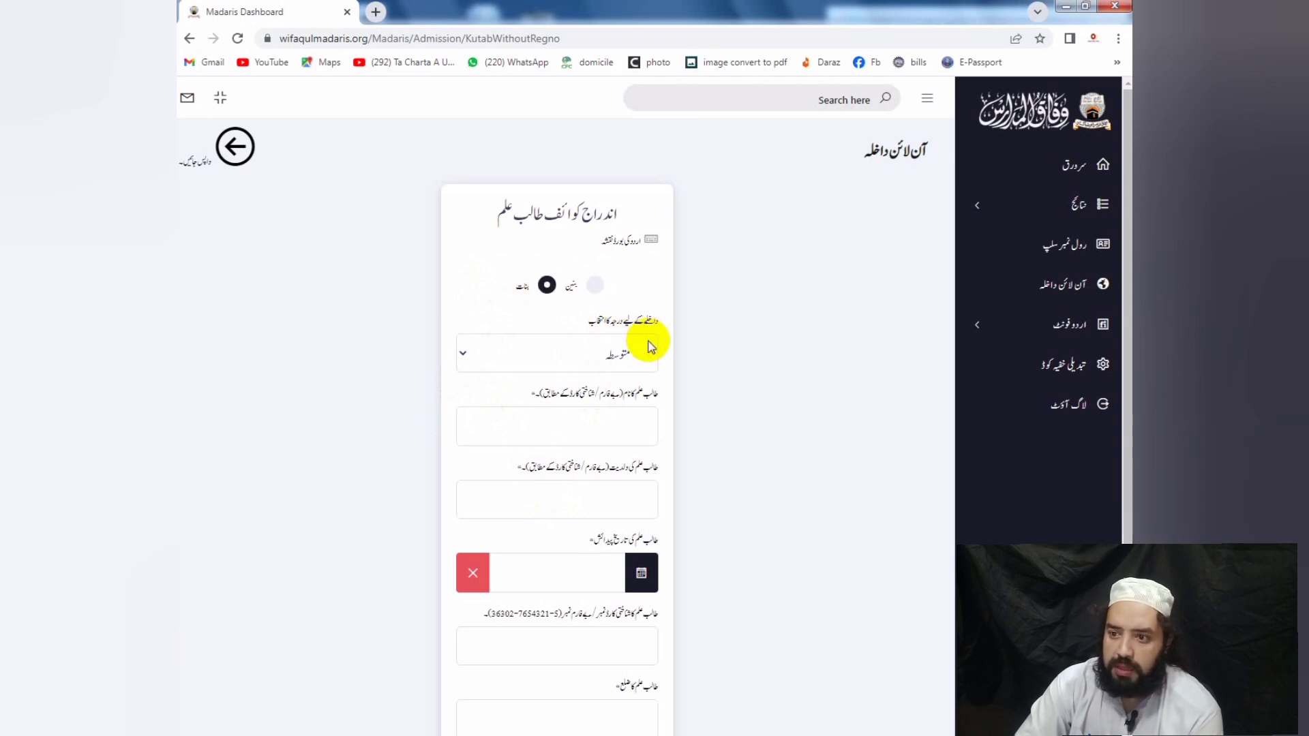
pyautogui.click(602, 354)
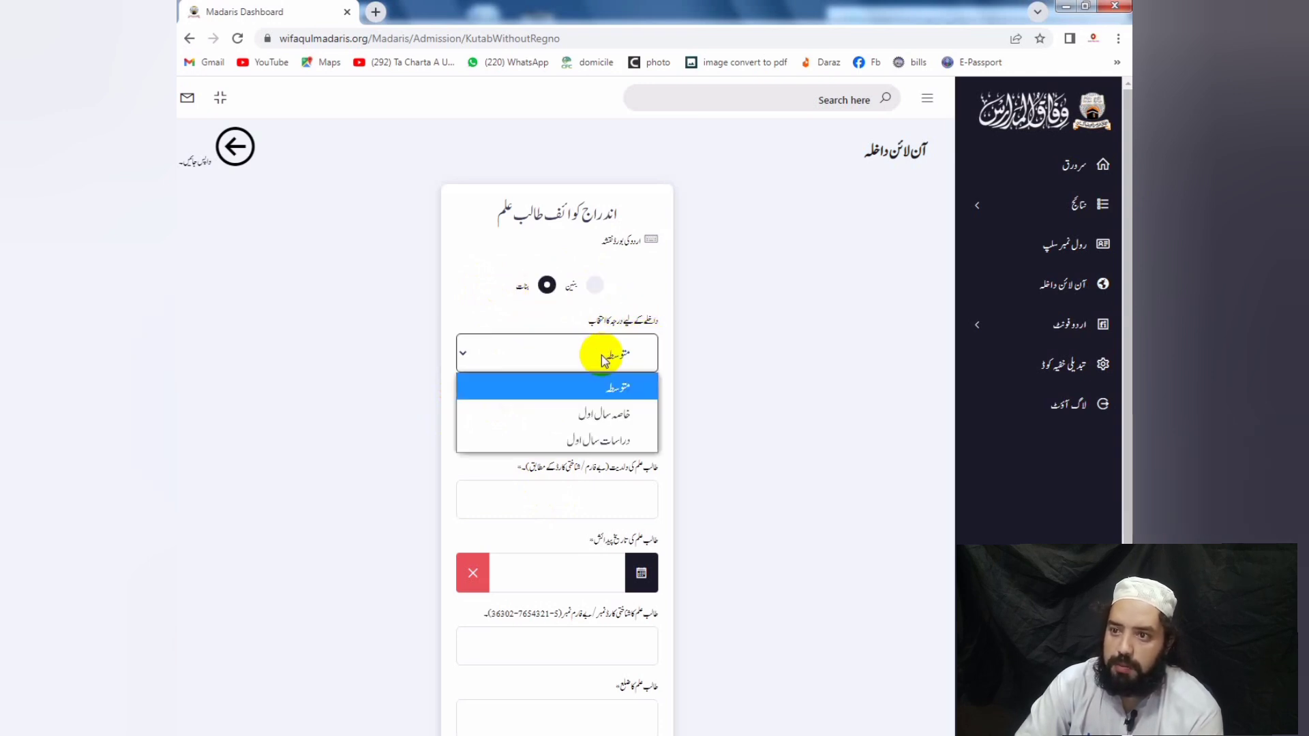
pyautogui.click(624, 388)
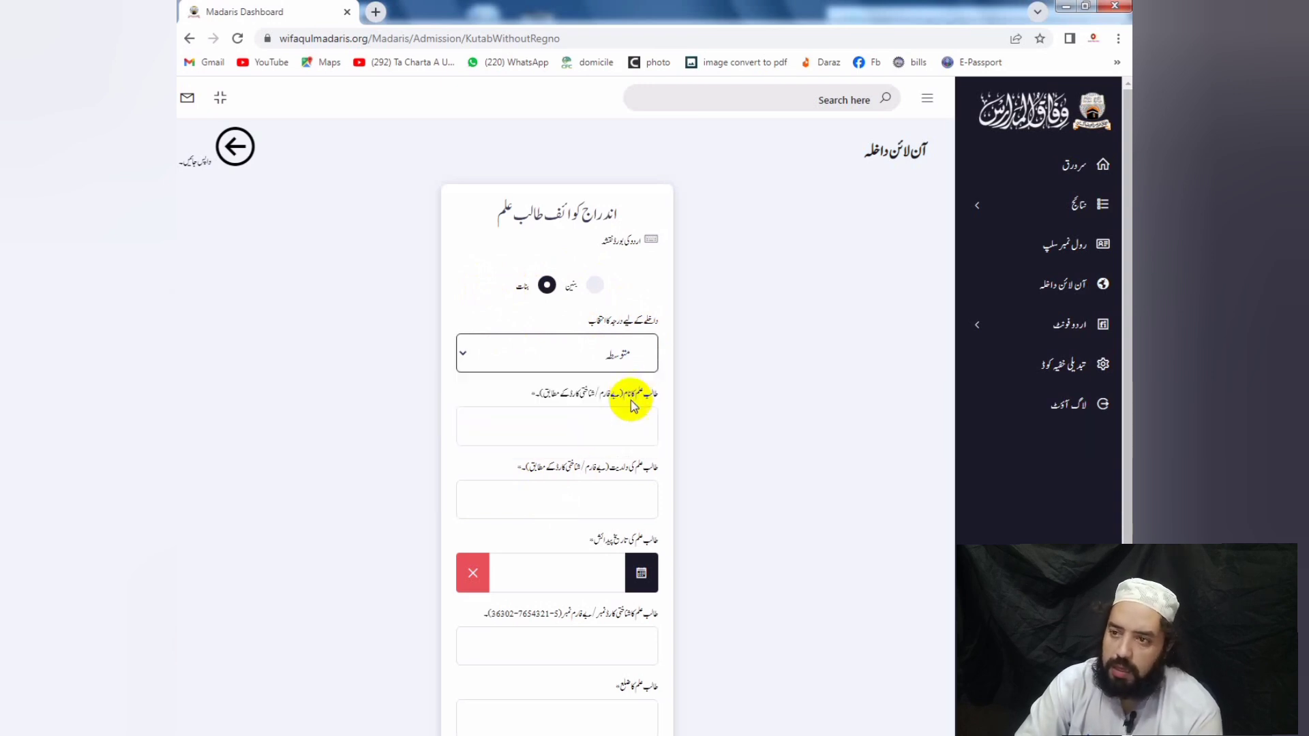
# Go through the student's name, father's name, date of birth, ID/B-form number, district and address fields of the form without filling them.
pyautogui.click(600, 421)
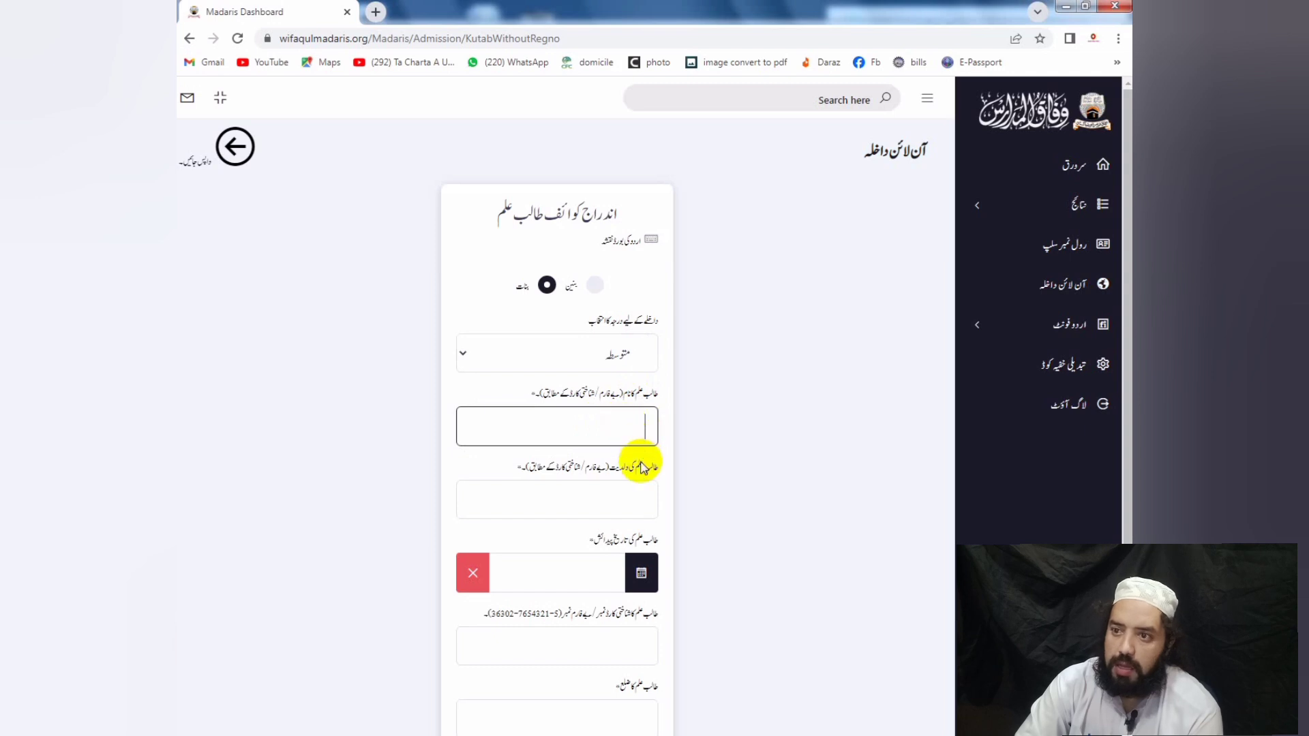
pyautogui.click(641, 489)
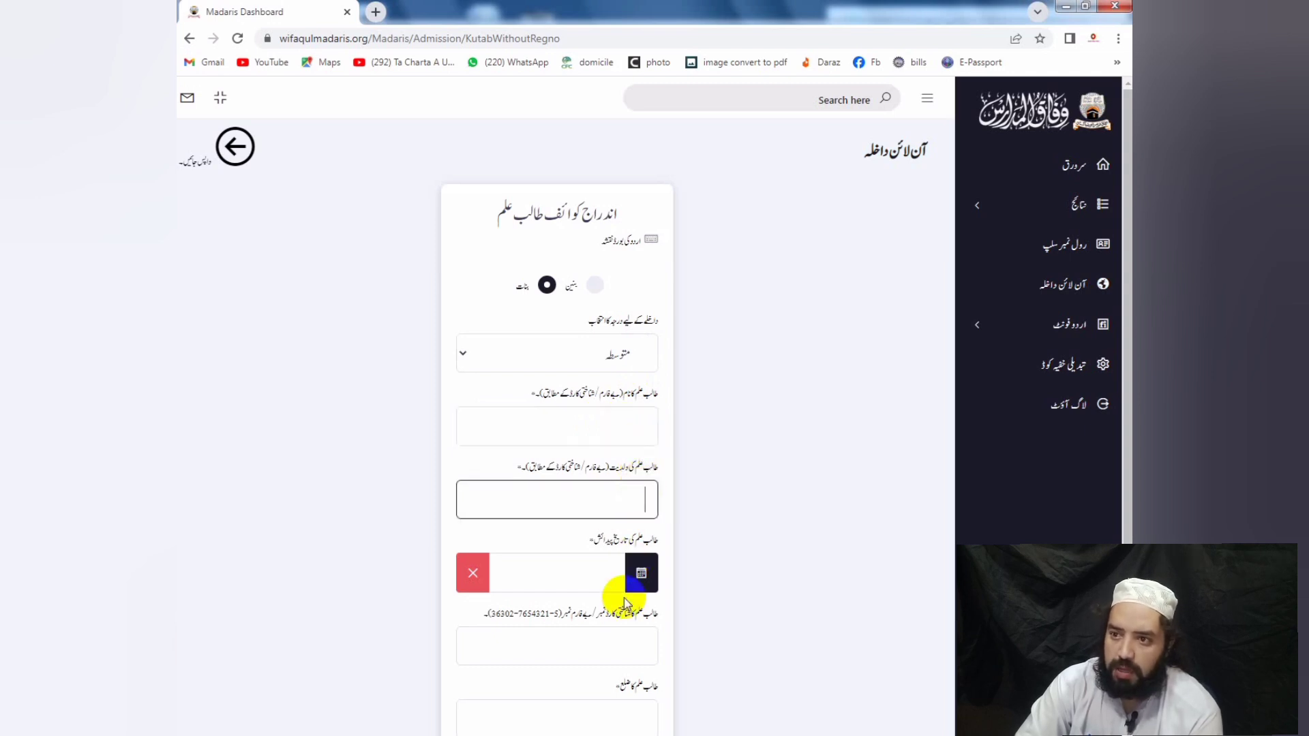
pyautogui.click(568, 574)
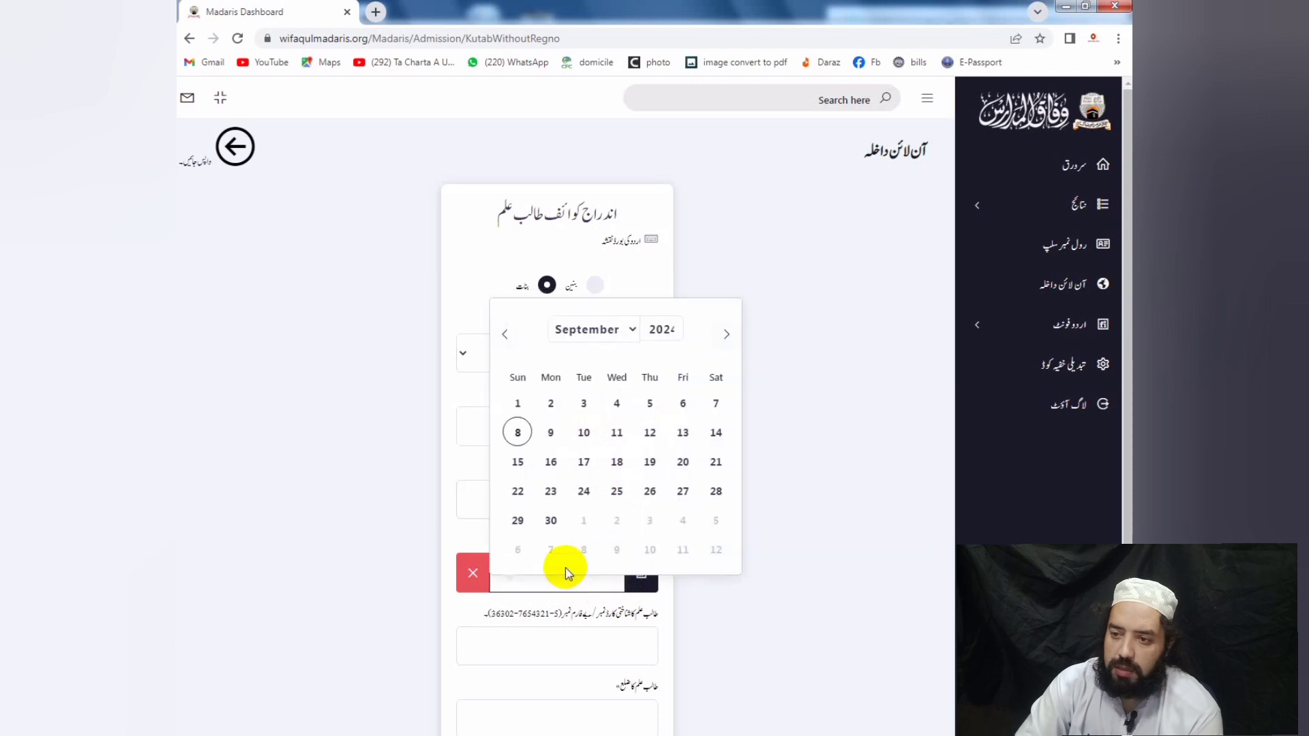
pyautogui.click(737, 599)
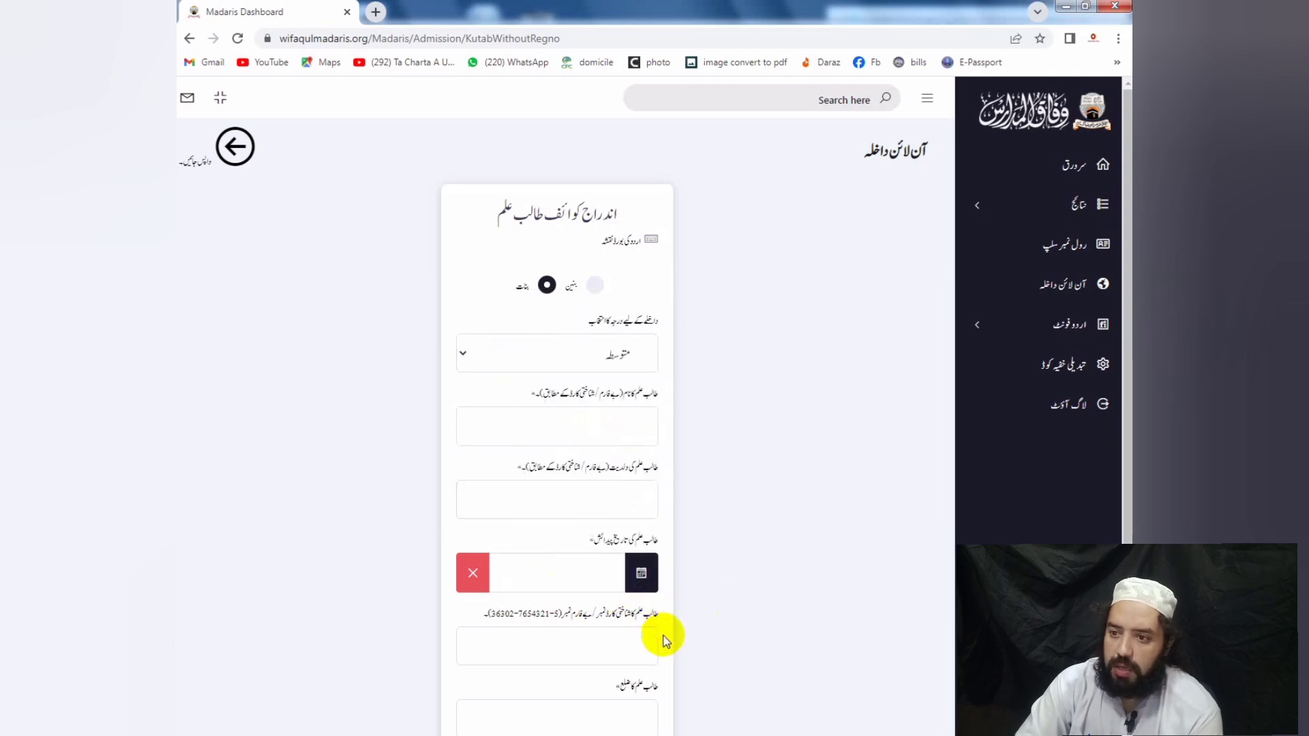
pyautogui.click(610, 641)
pyautogui.scroll(-1, 613, 616)
pyautogui.scroll(-3, 613, 616)
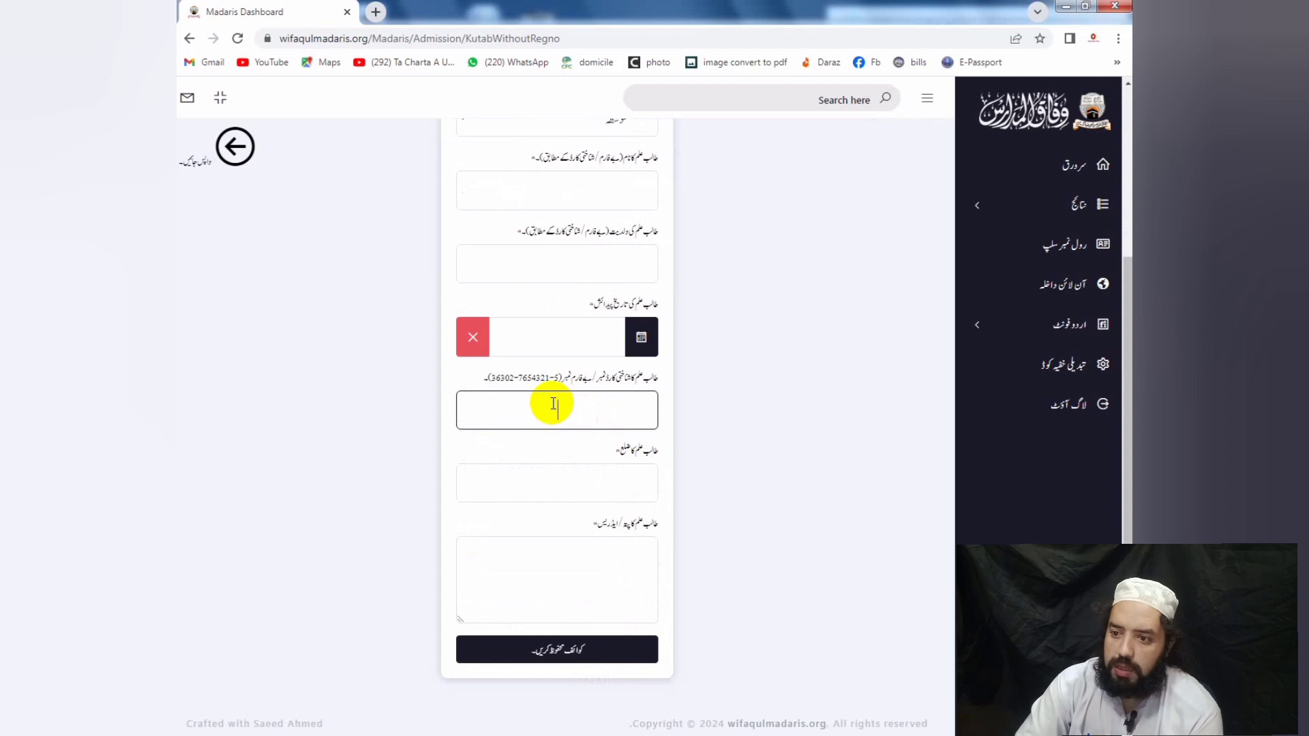
pyautogui.click(610, 479)
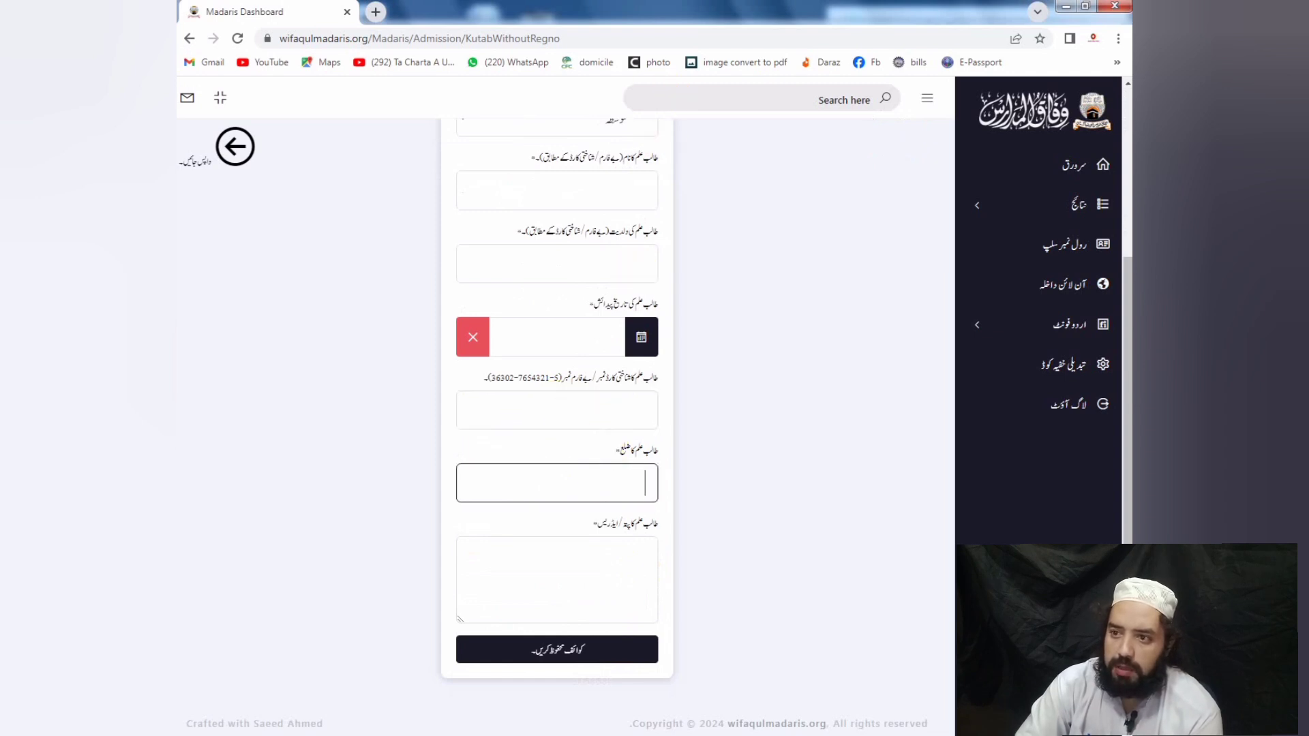
pyautogui.click(617, 552)
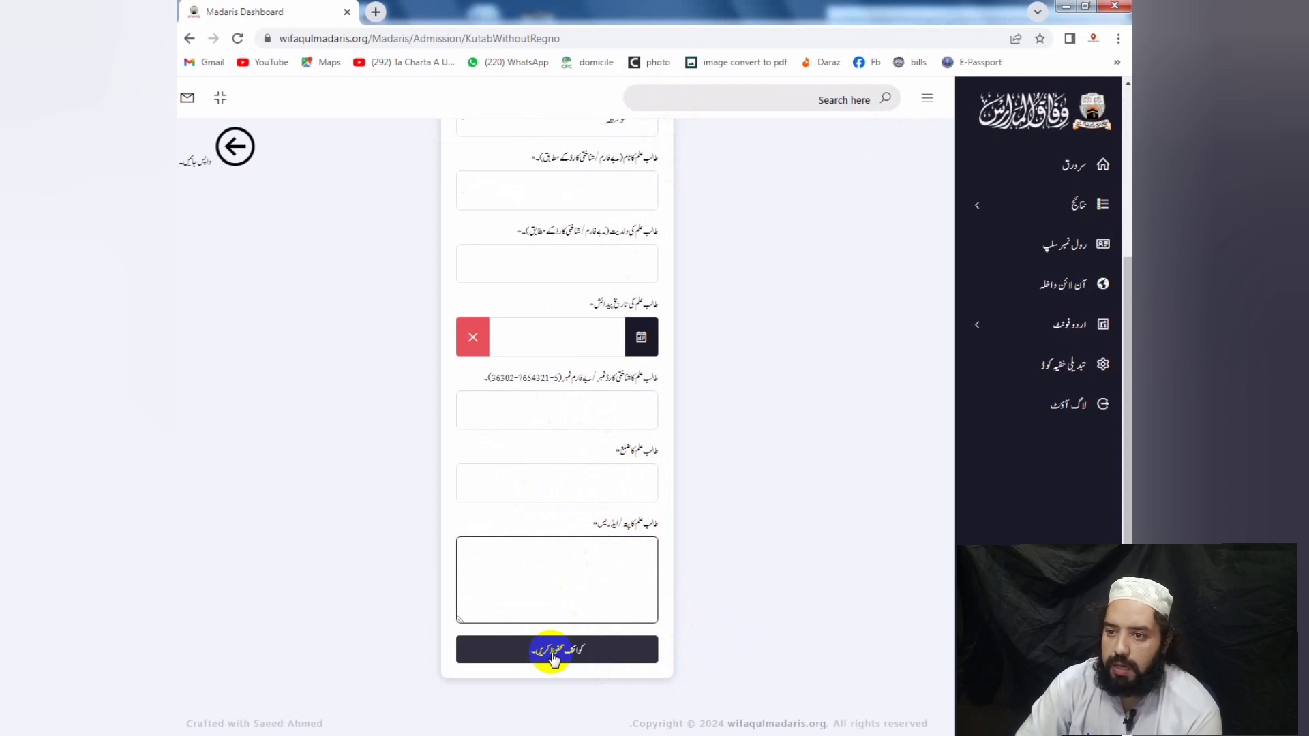
pyautogui.scroll(4, 553, 654)
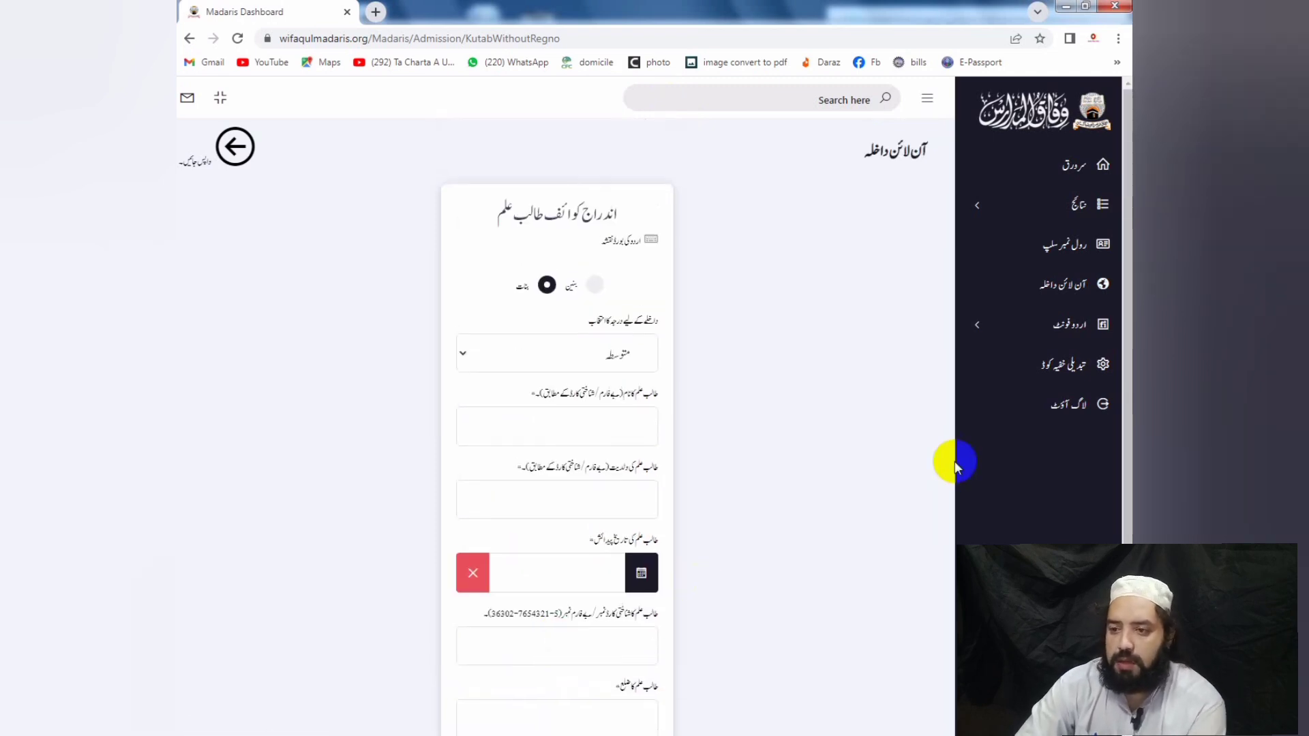
# Return to the online admission page, dismissing the terms, and open the fee proof form (فیس ثبوت اٹیچ کریں) with its list of banks.
pyautogui.click(235, 144)
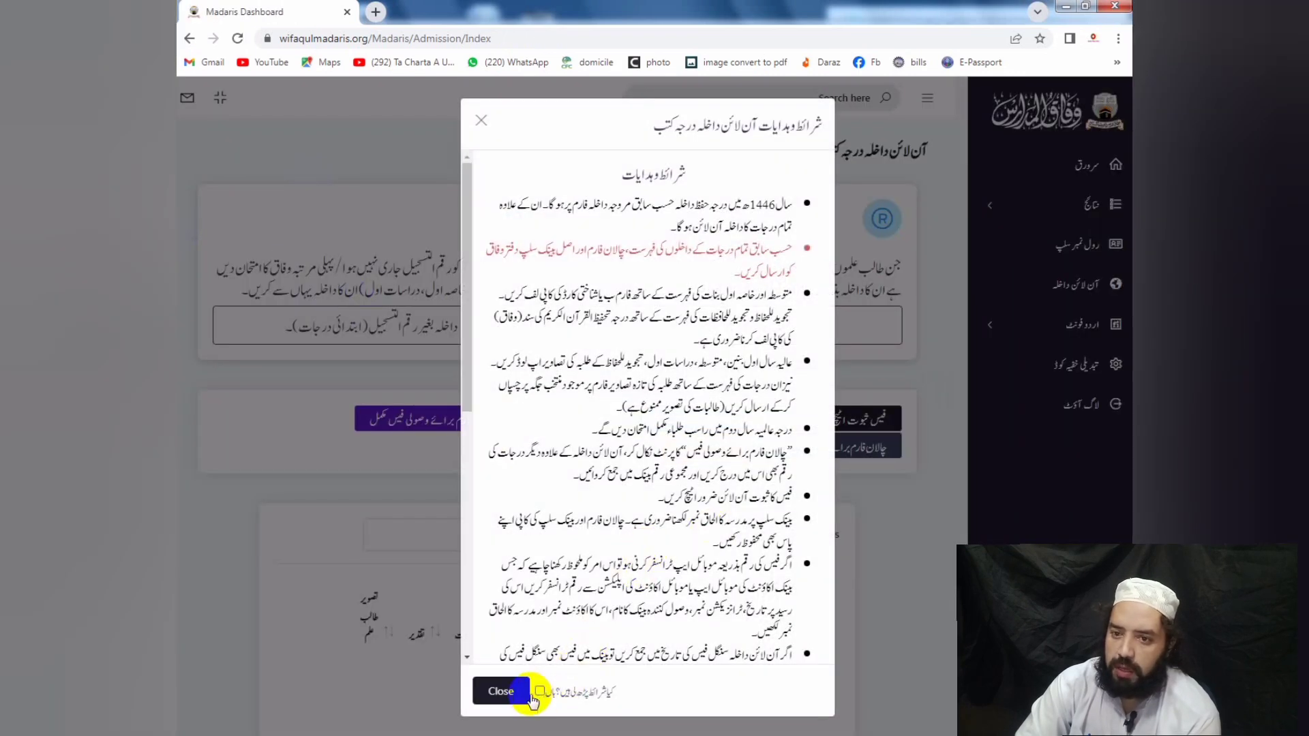
pyautogui.click(500, 691)
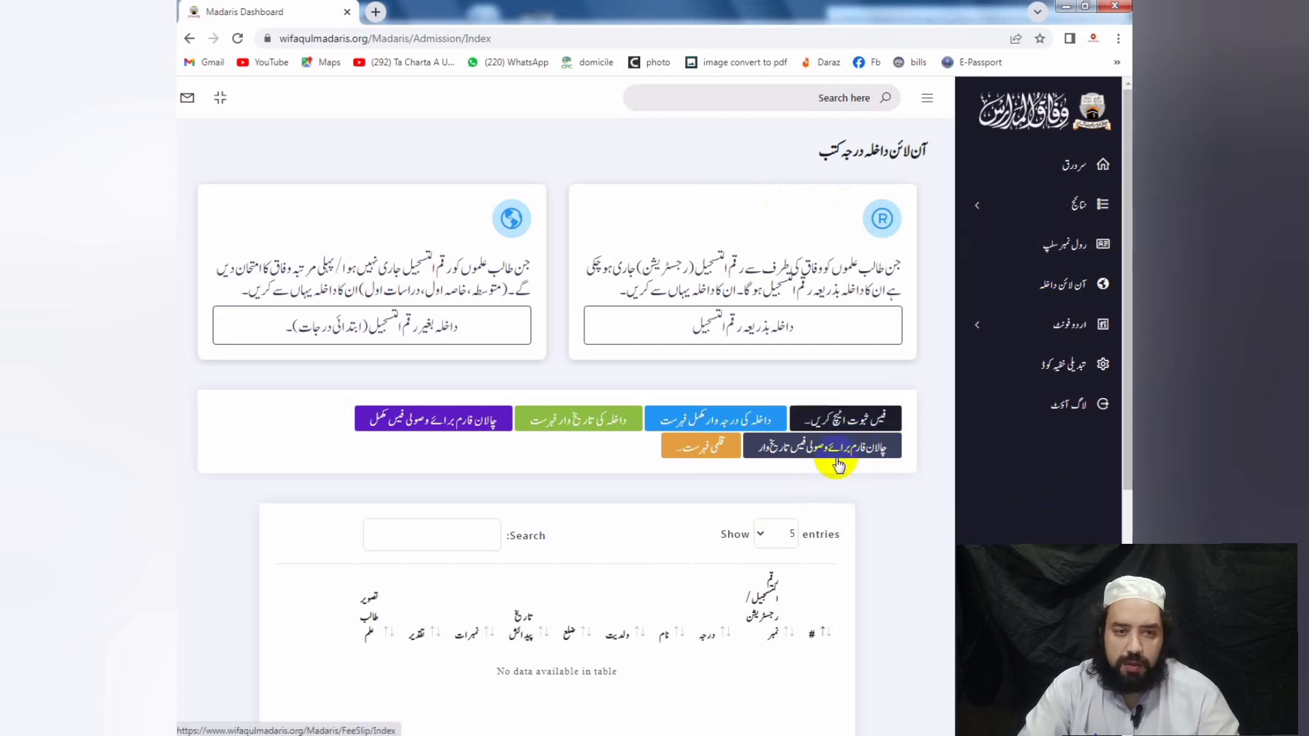
pyautogui.click(837, 423)
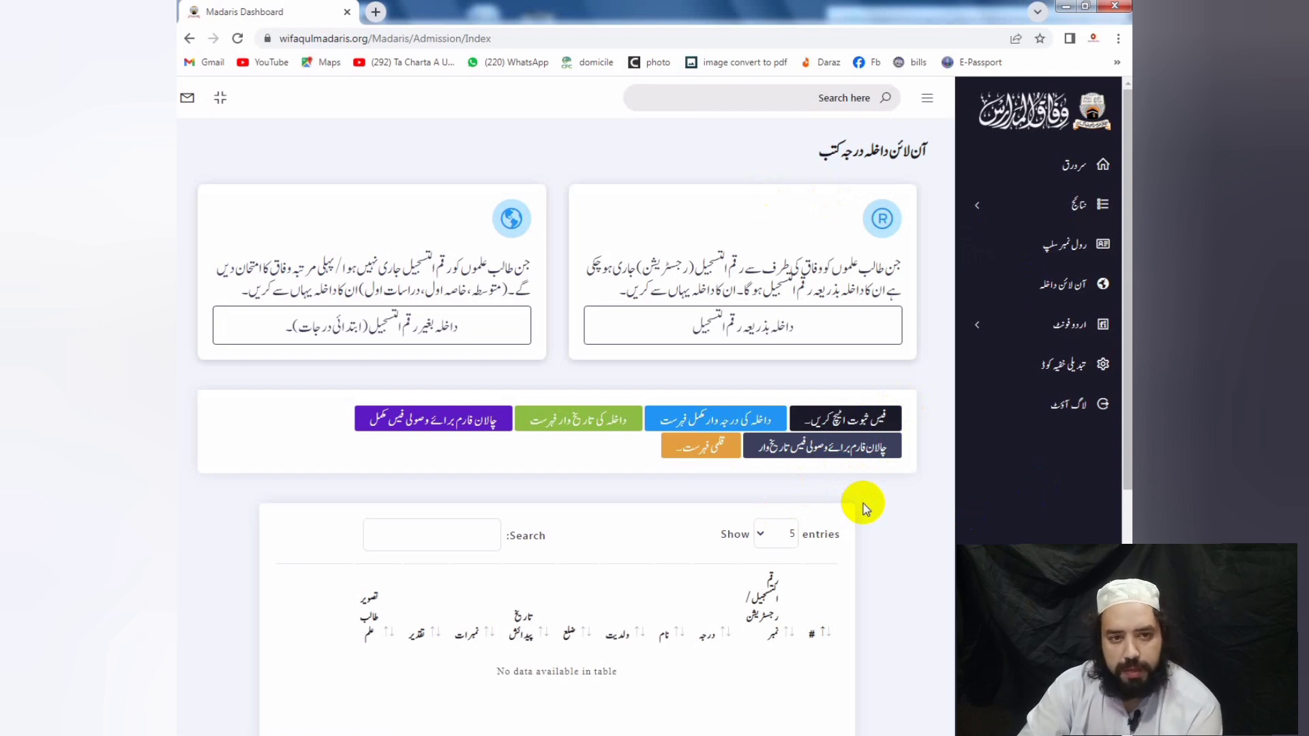
pyautogui.click(828, 428)
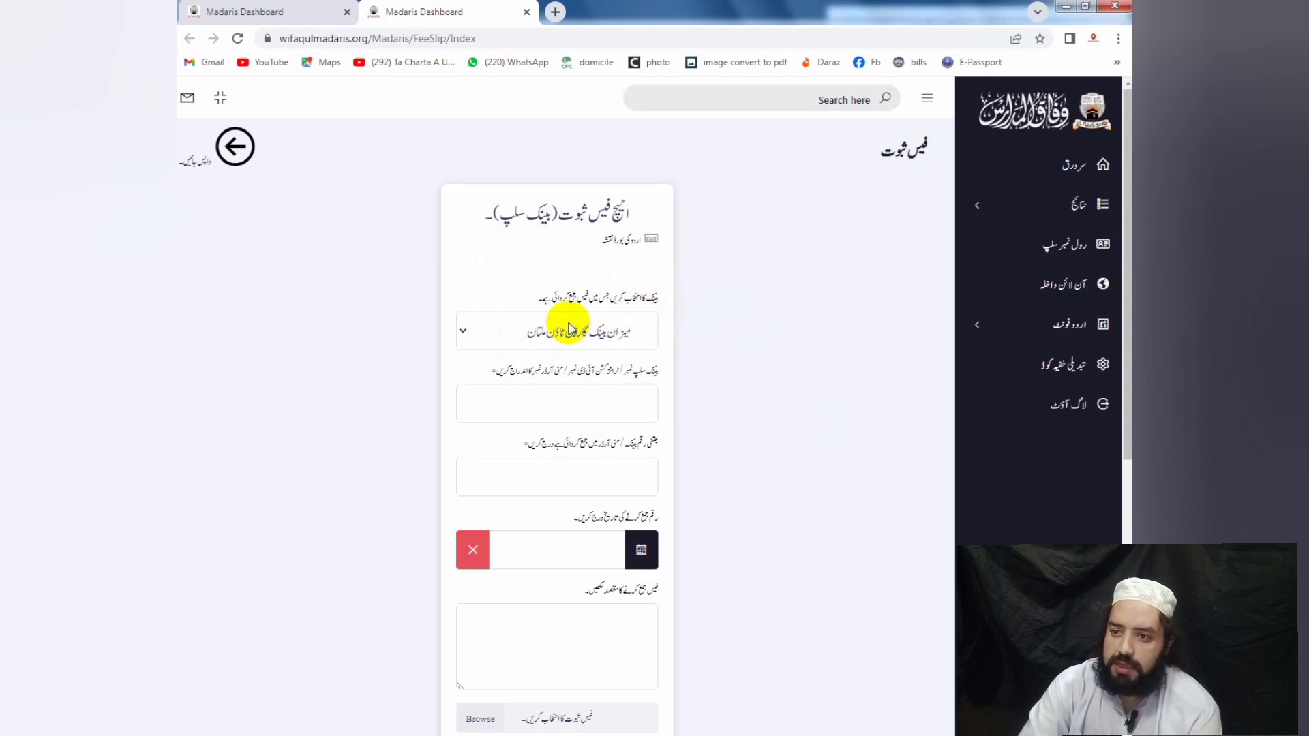
pyautogui.click(544, 331)
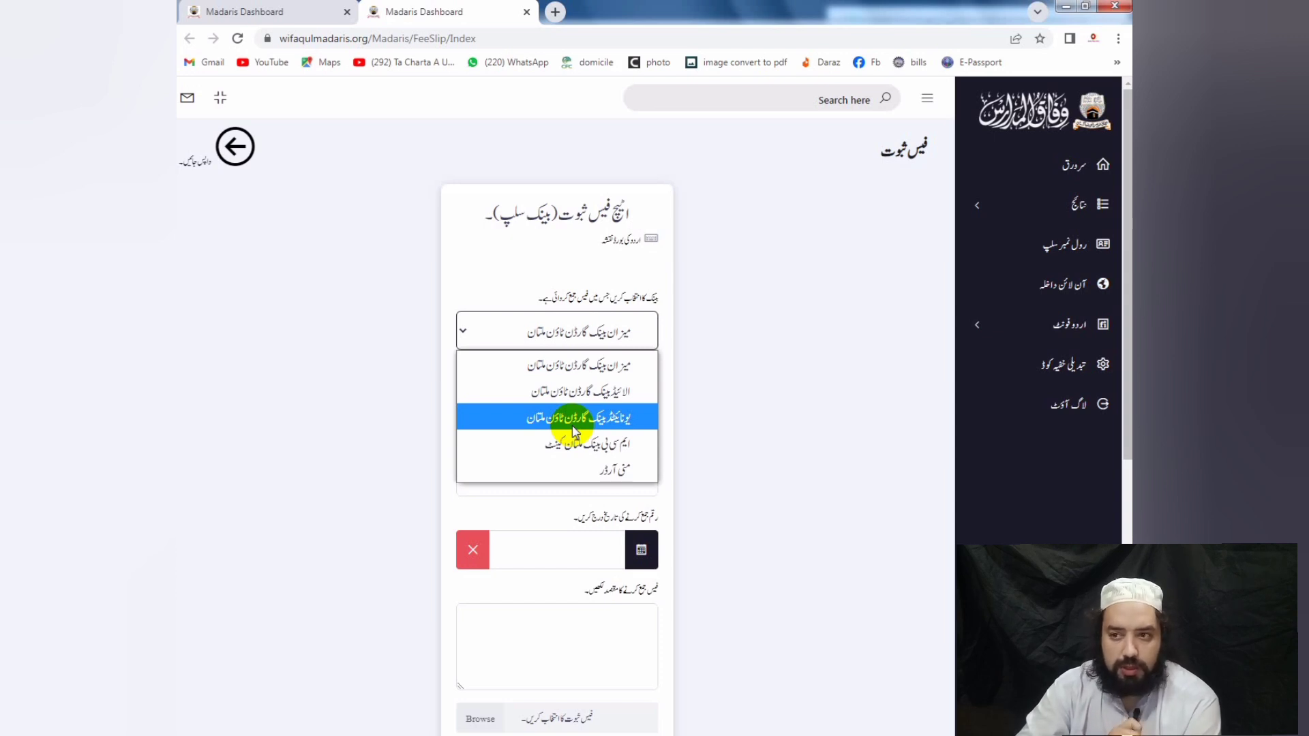
# Open the wifaqulmadaris.org home page in a new browser tab and dismiss the اہم اعلان announcement.
pyautogui.click(557, 12)
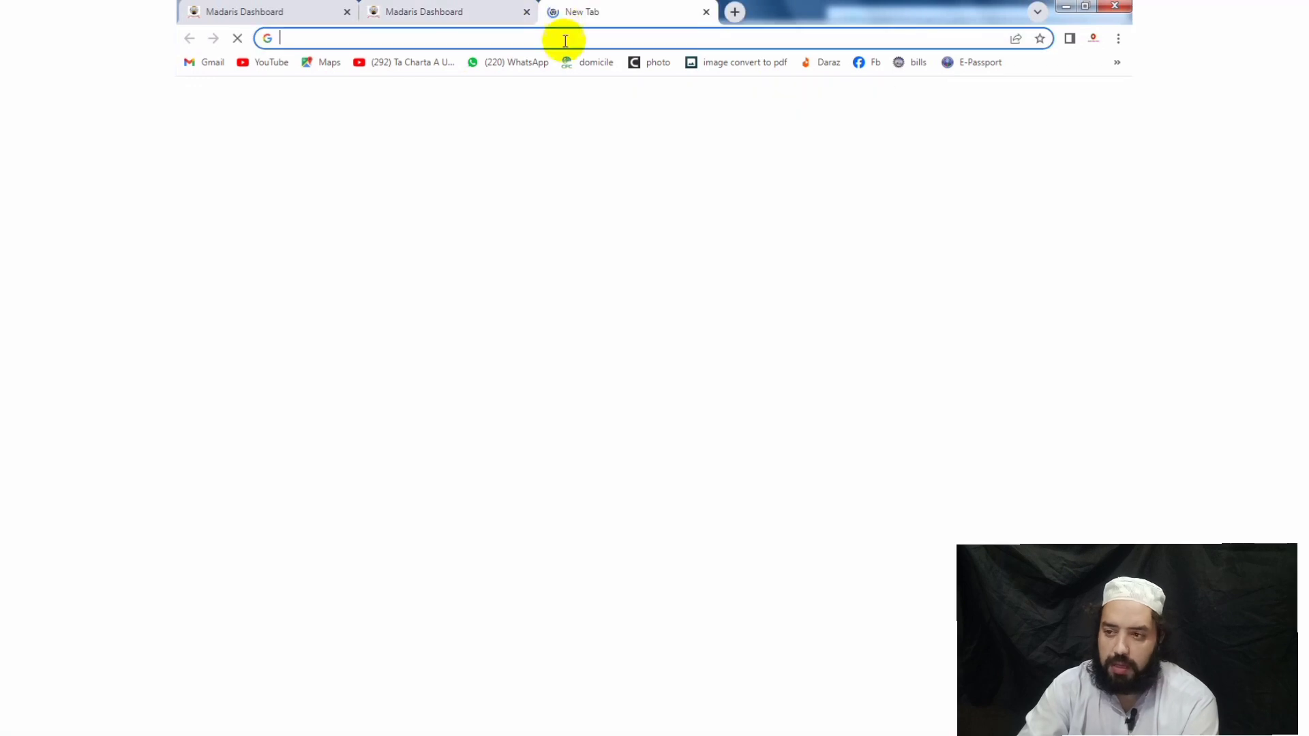
pyautogui.click(566, 39)
pyautogui.write('w')
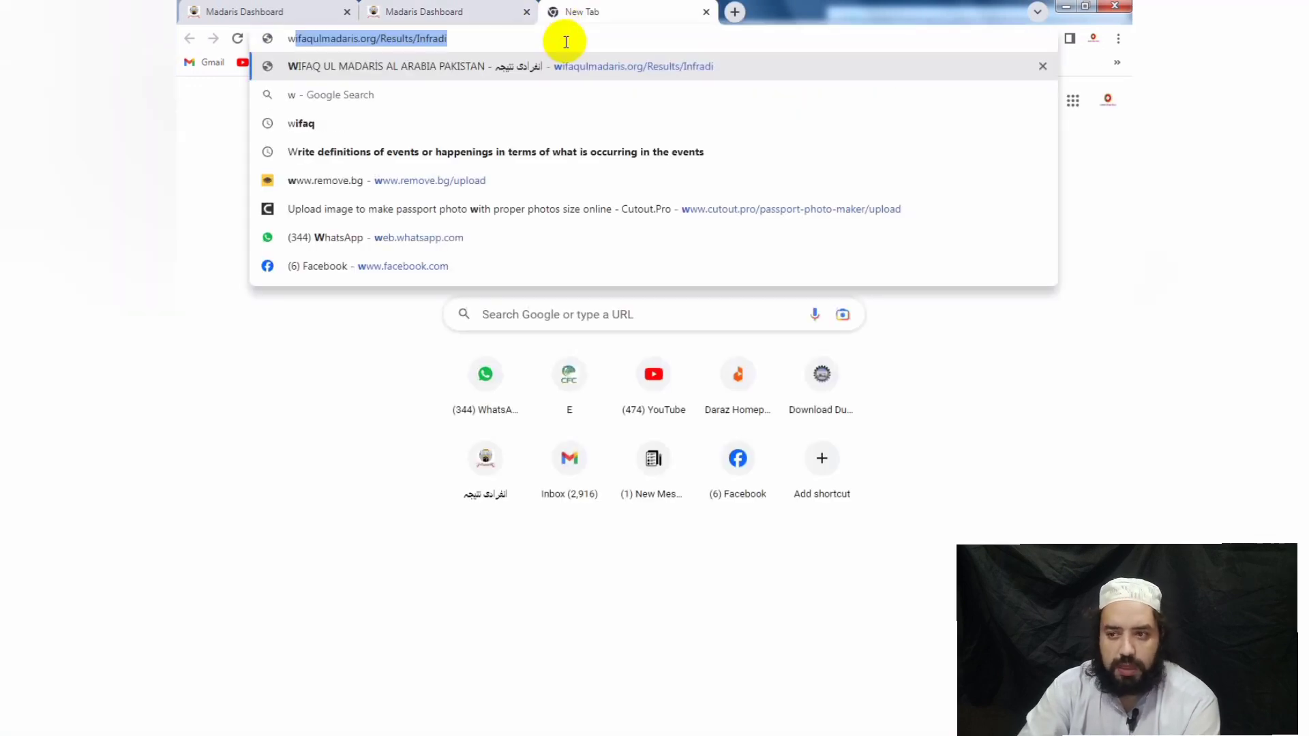
pyautogui.click(351, 65)
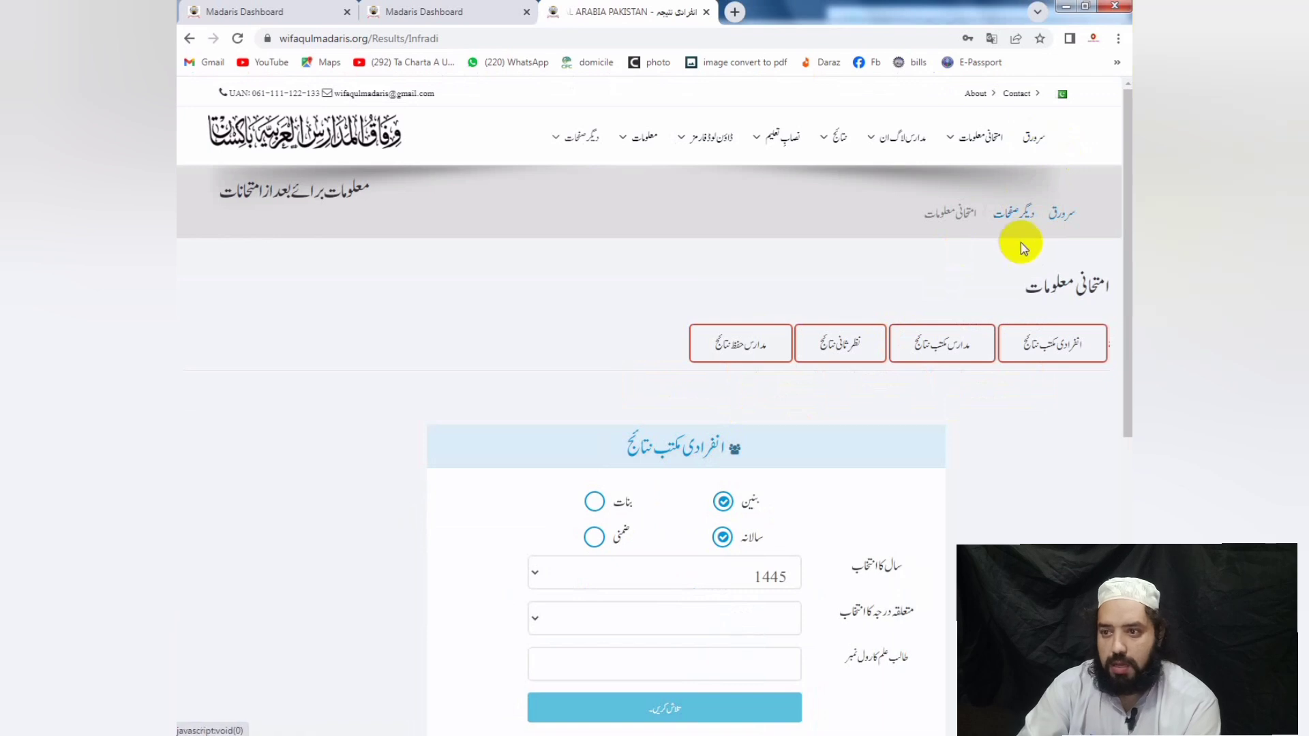
pyautogui.click(1056, 227)
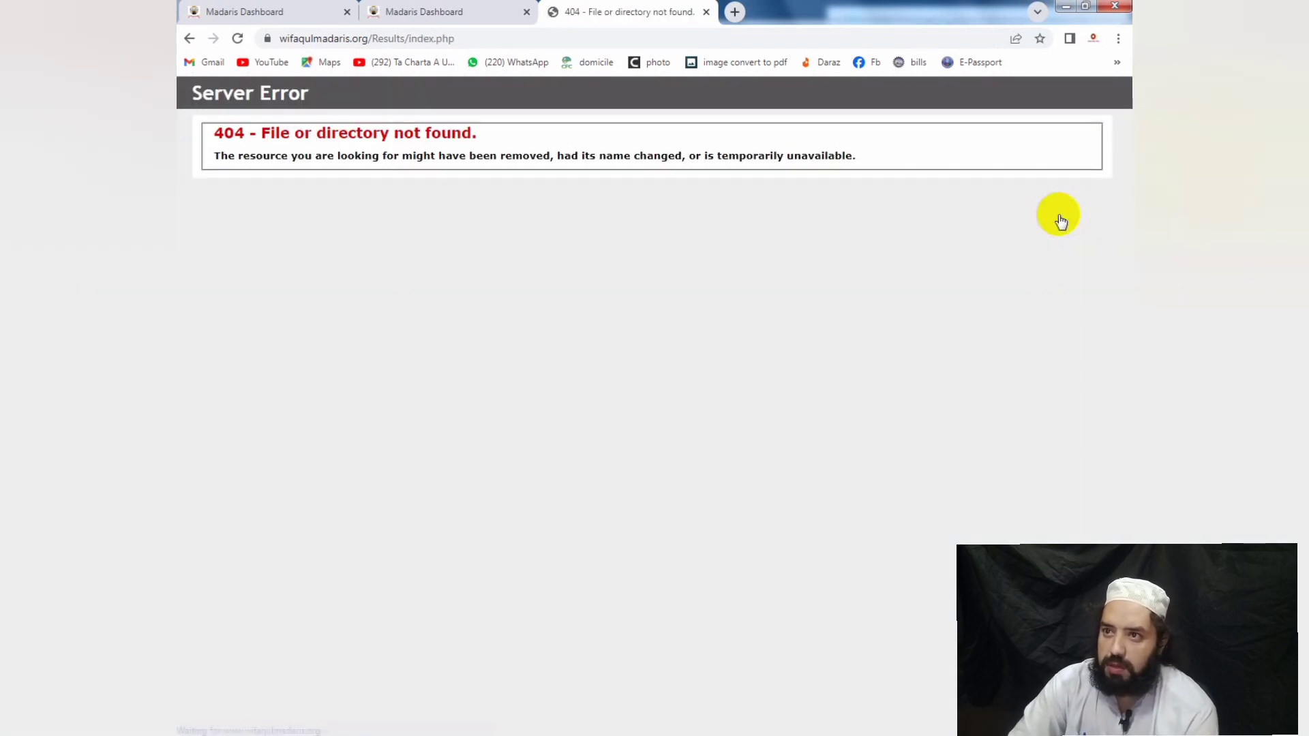
pyautogui.click(189, 38)
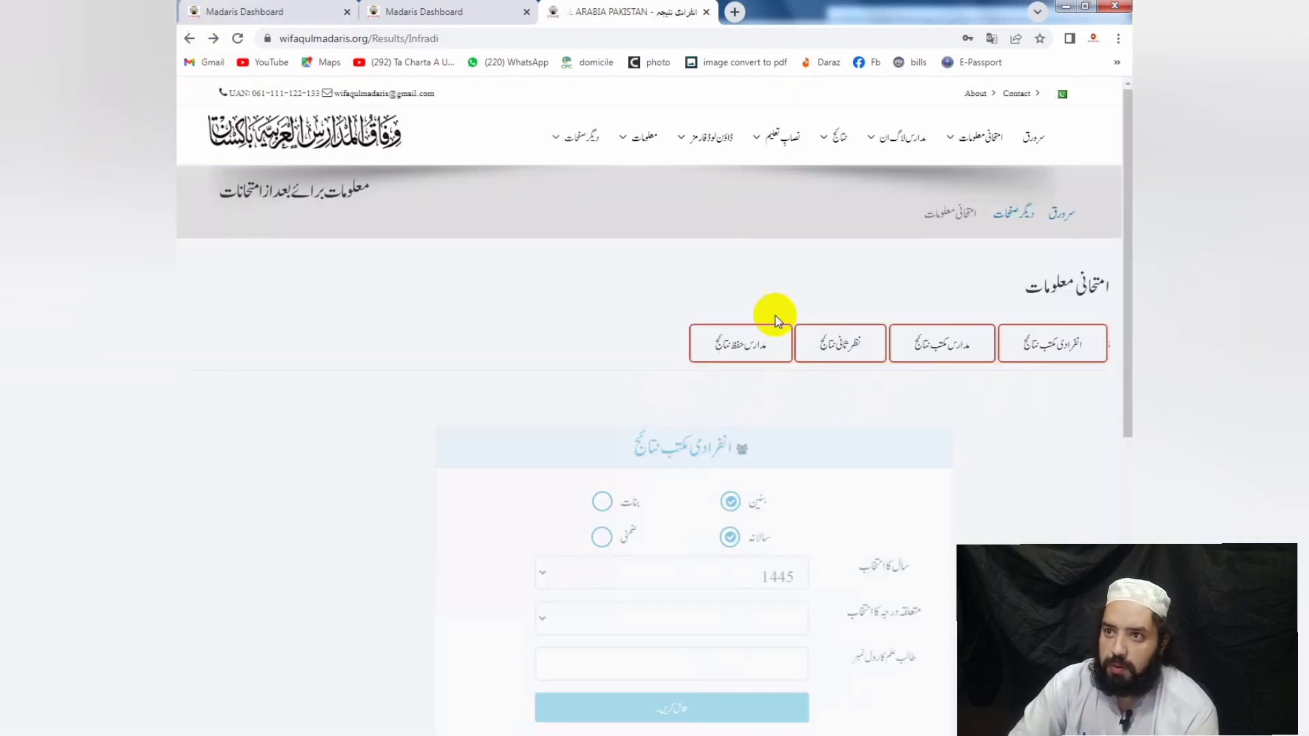
pyautogui.click(1033, 135)
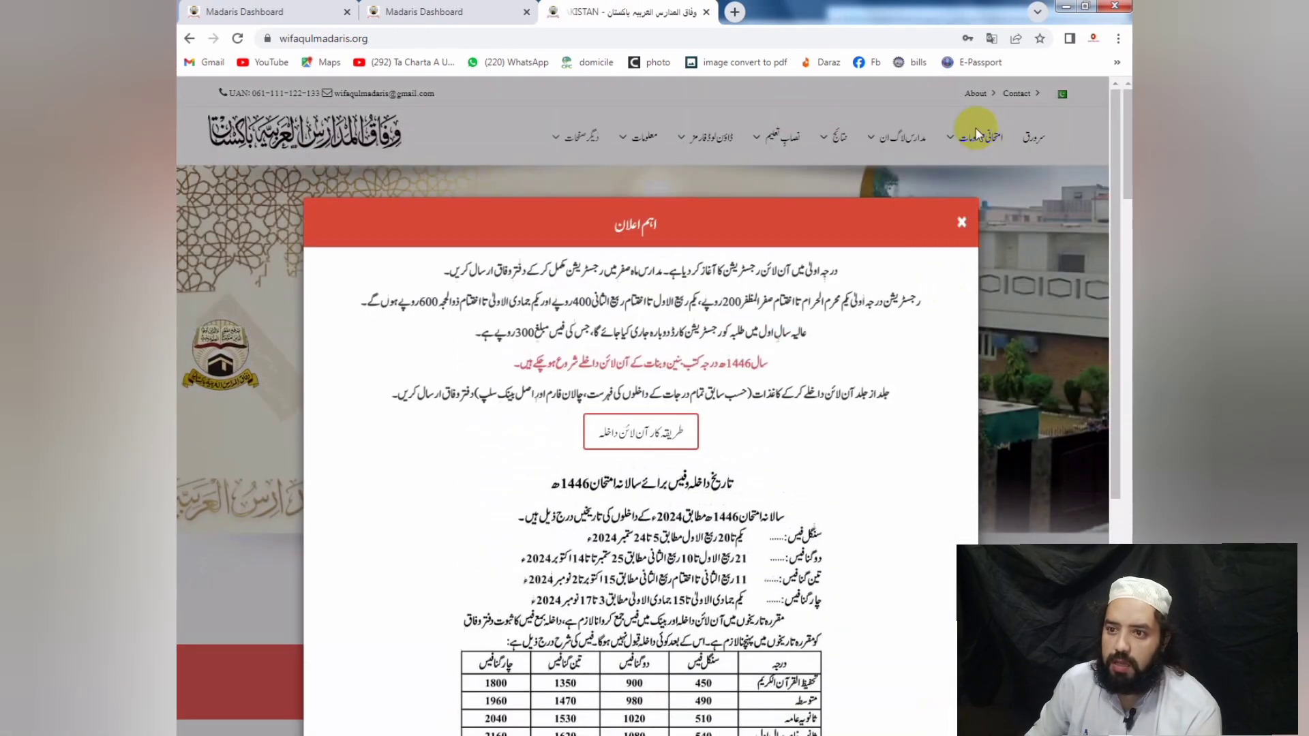
pyautogui.click(962, 221)
# Find the bank account details for online payments in the home page footer and highlight the account number.
pyautogui.scroll(-10, 971, 278)
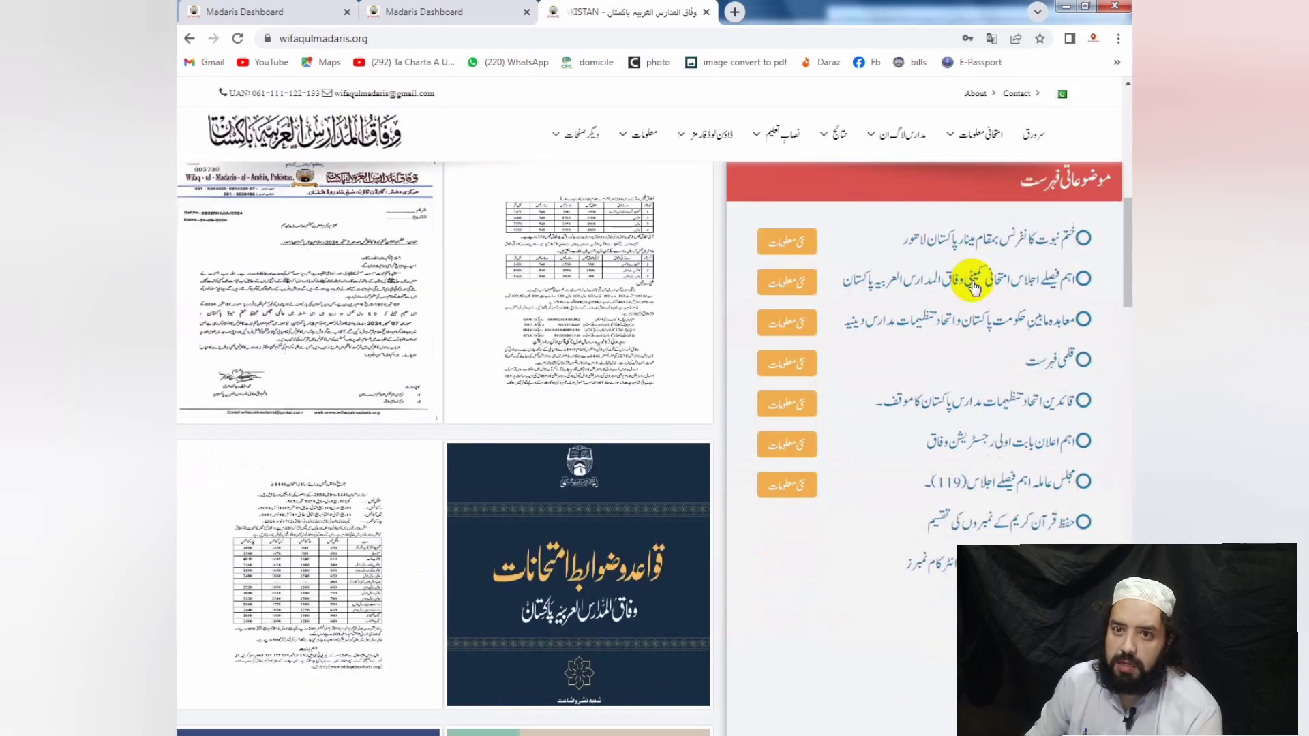
pyautogui.scroll(-15, 972, 279)
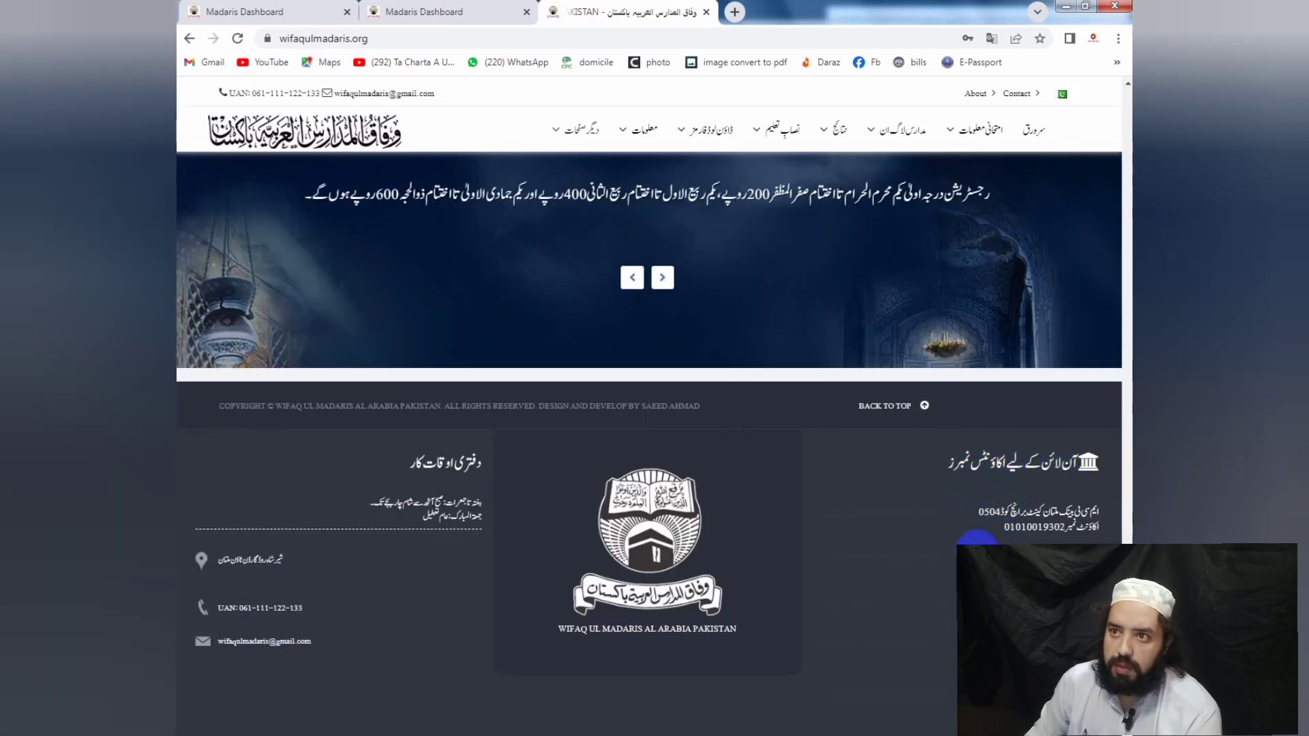
pyautogui.moveTo(963, 497); pyautogui.dragTo(1067, 554)
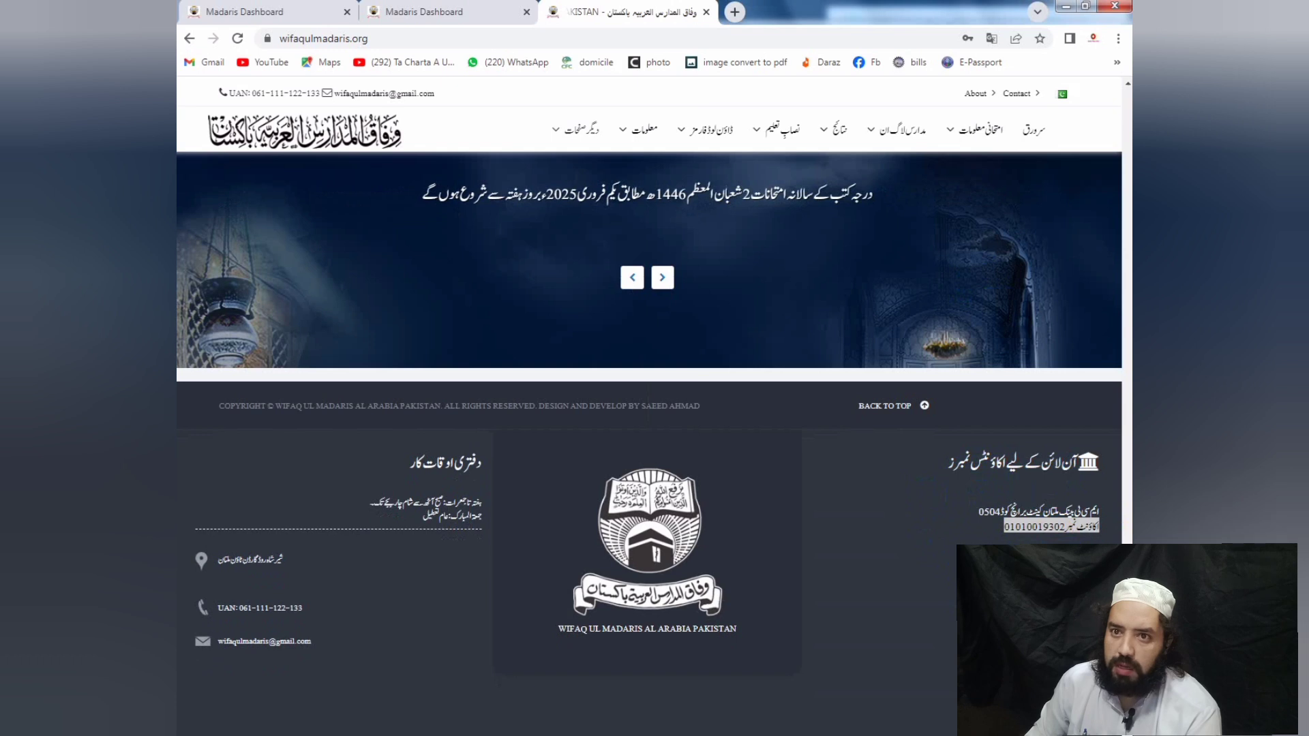
pyautogui.click(919, 701)
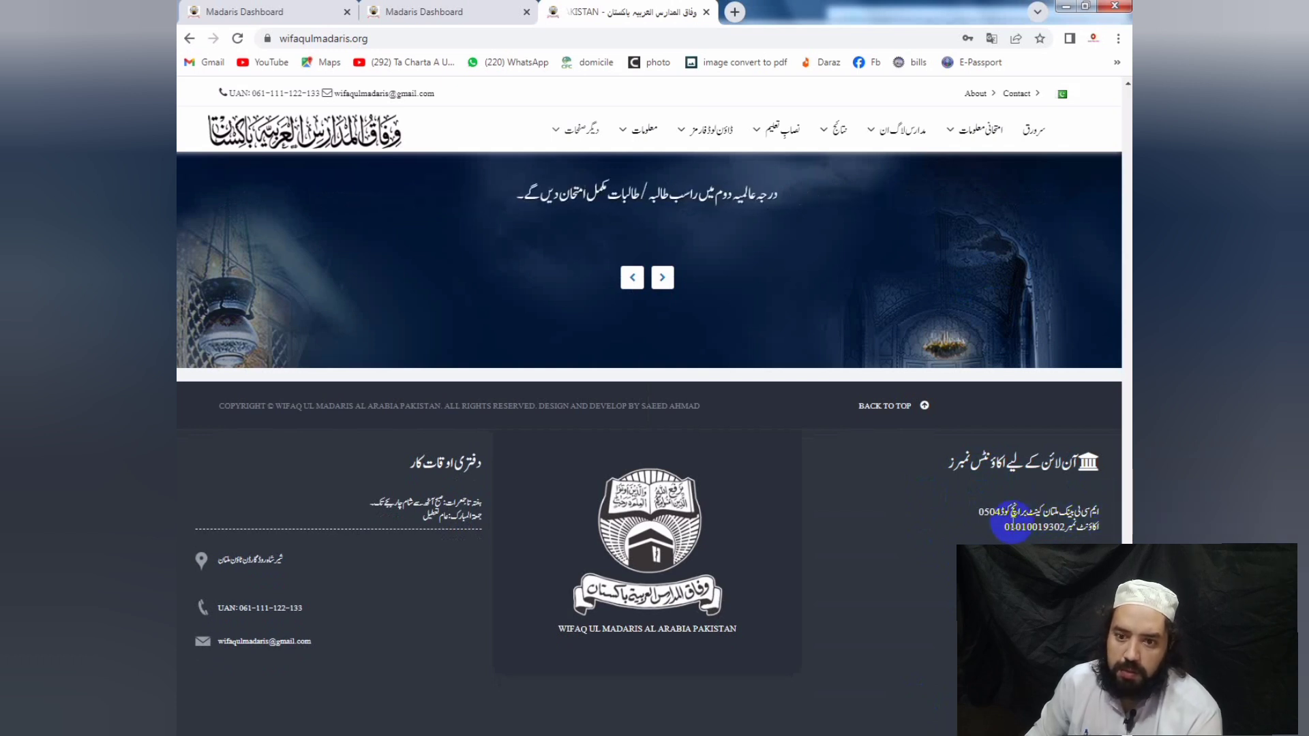
pyautogui.moveTo(997, 531); pyautogui.dragTo(1094, 526)
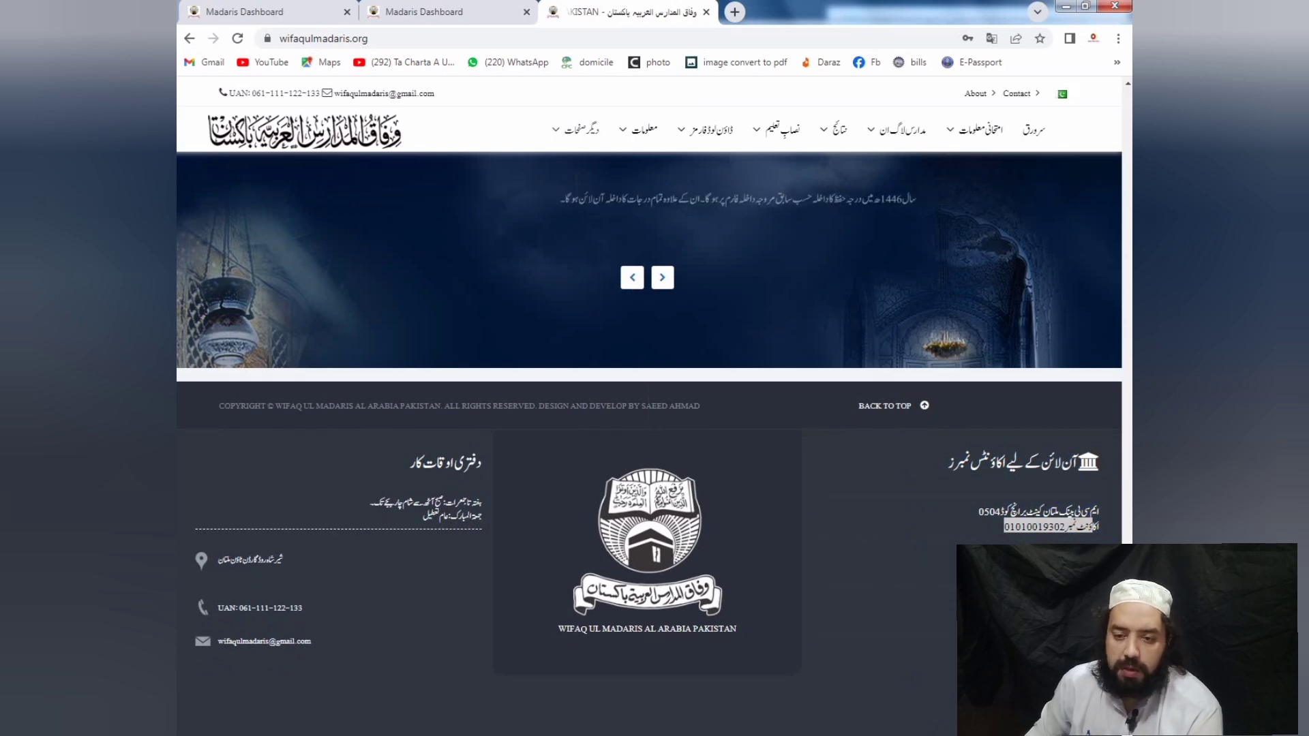
pyautogui.click(1070, 522)
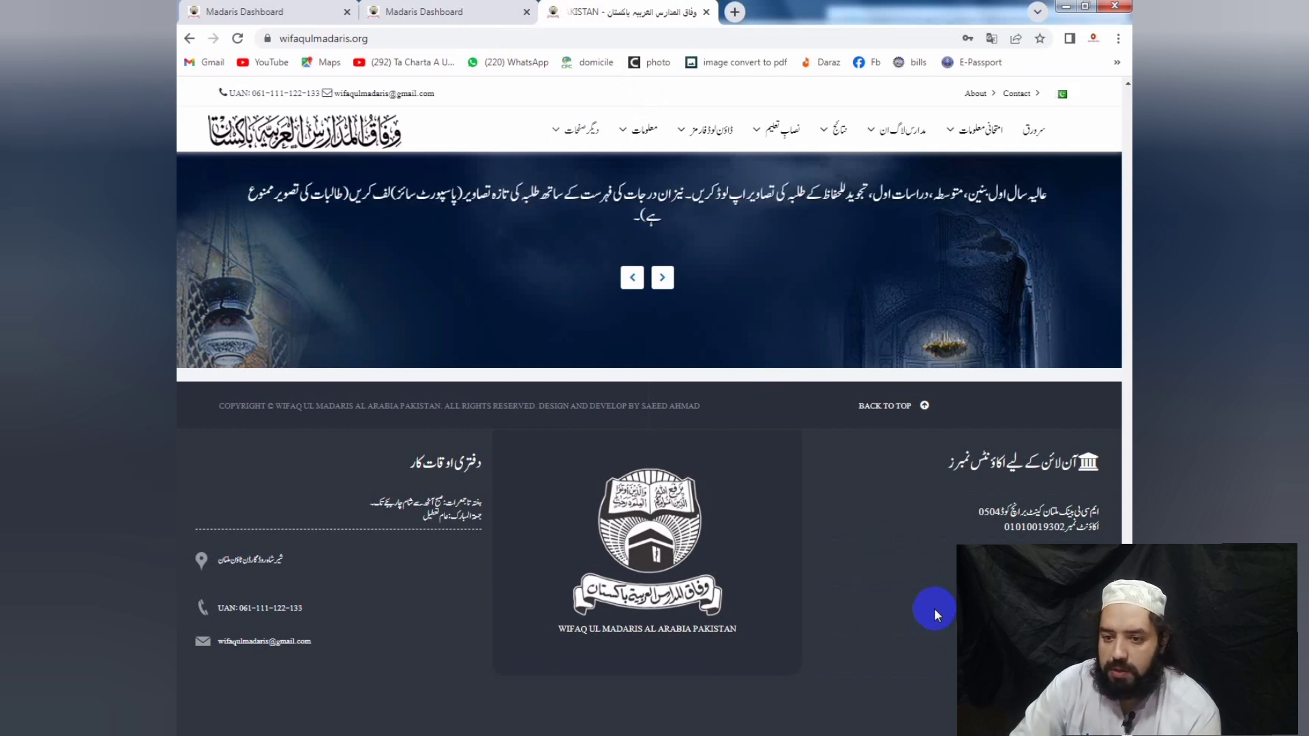
# Return to the fee proof form and set the deposit bank to یونائیٹڈ بینک گارڈن ٹاؤن ملتان.
pyautogui.click(446, 10)
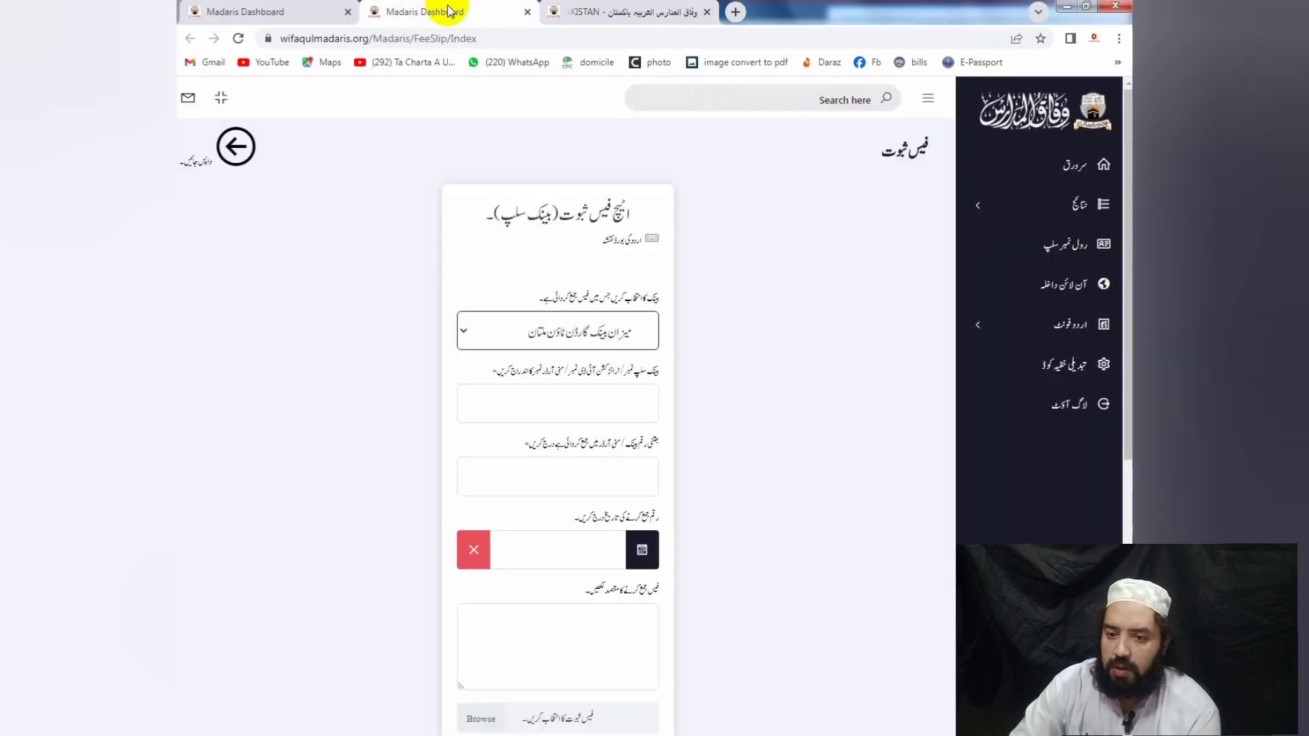
pyautogui.click(619, 338)
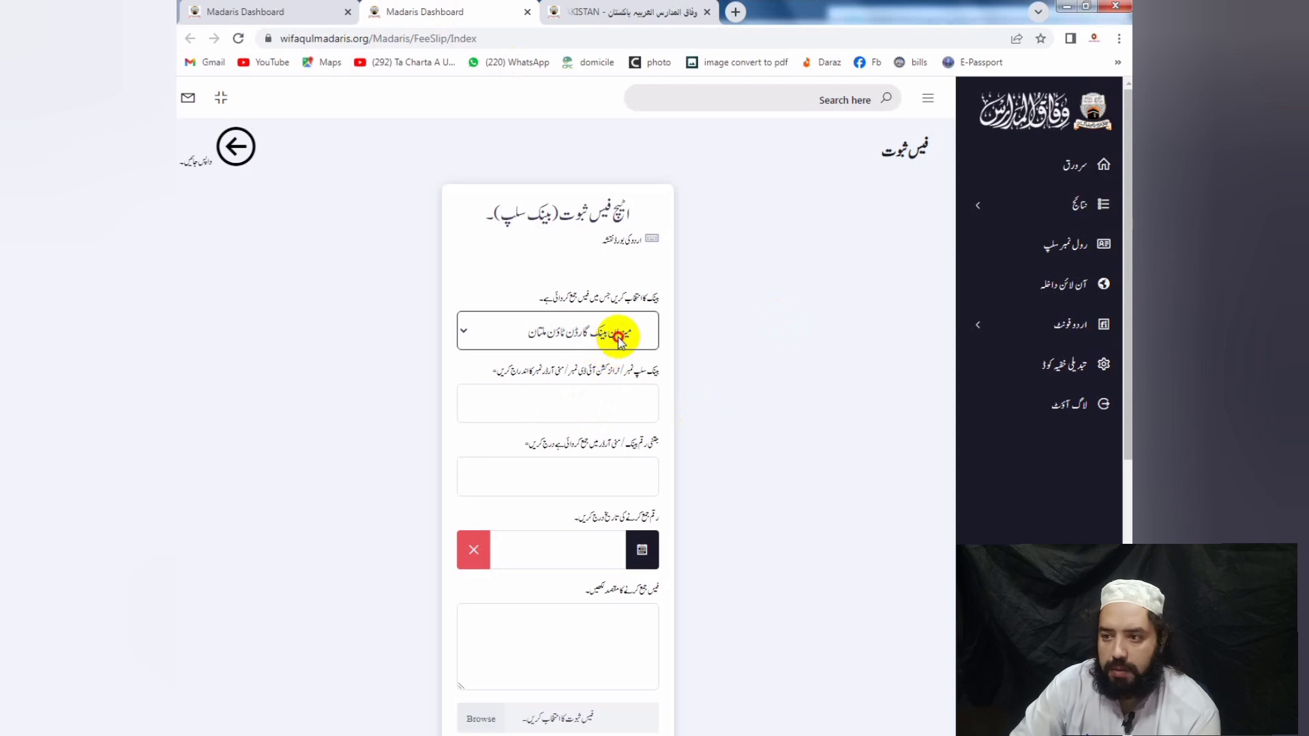
pyautogui.click(633, 413)
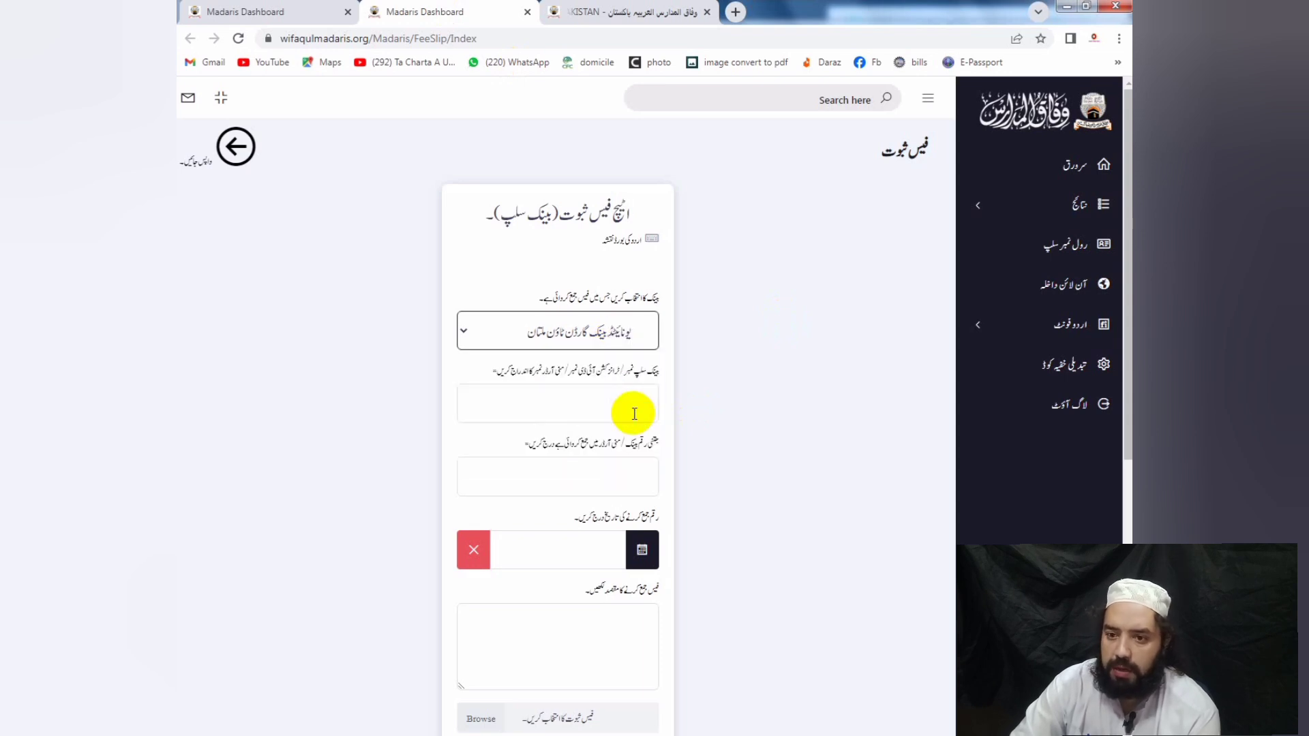
# Go through the empty slip number, amount, deposit date and purpose fields, and open the fee proof file chooser, cancelling it without attaching anything.
pyautogui.click(635, 414)
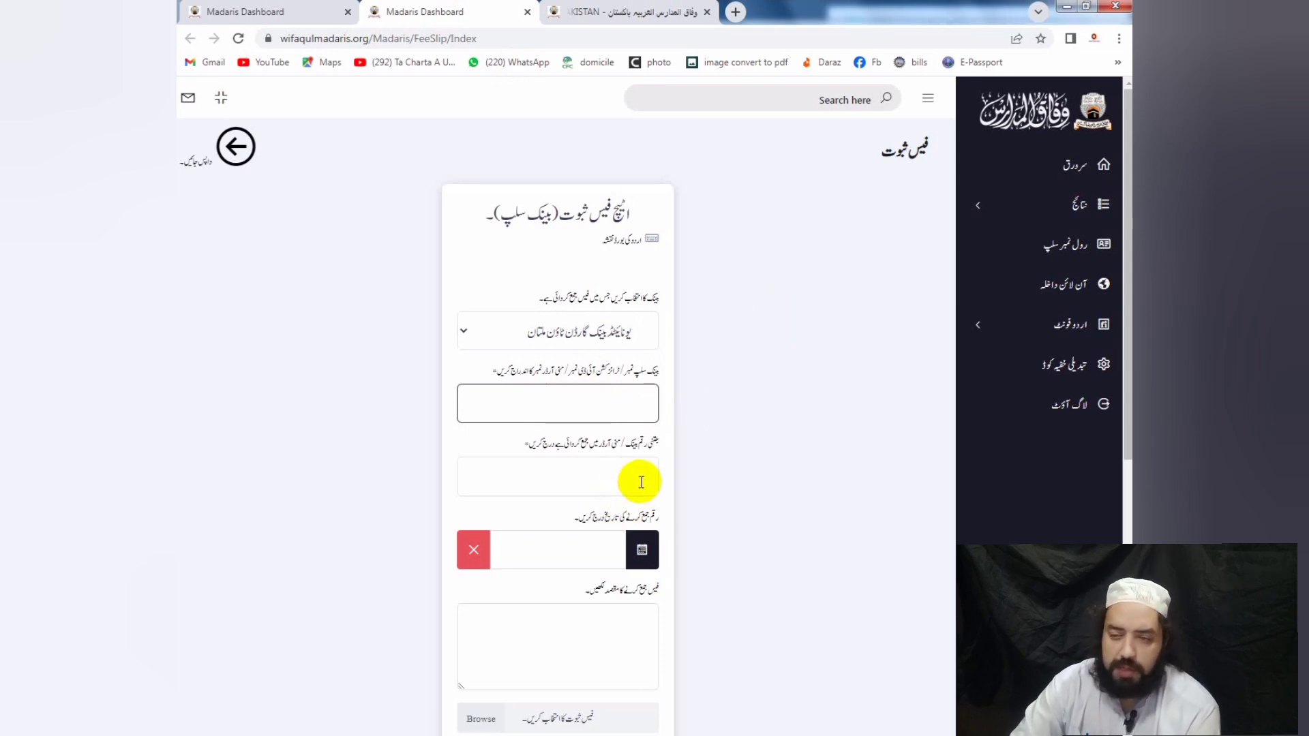
pyautogui.click(553, 478)
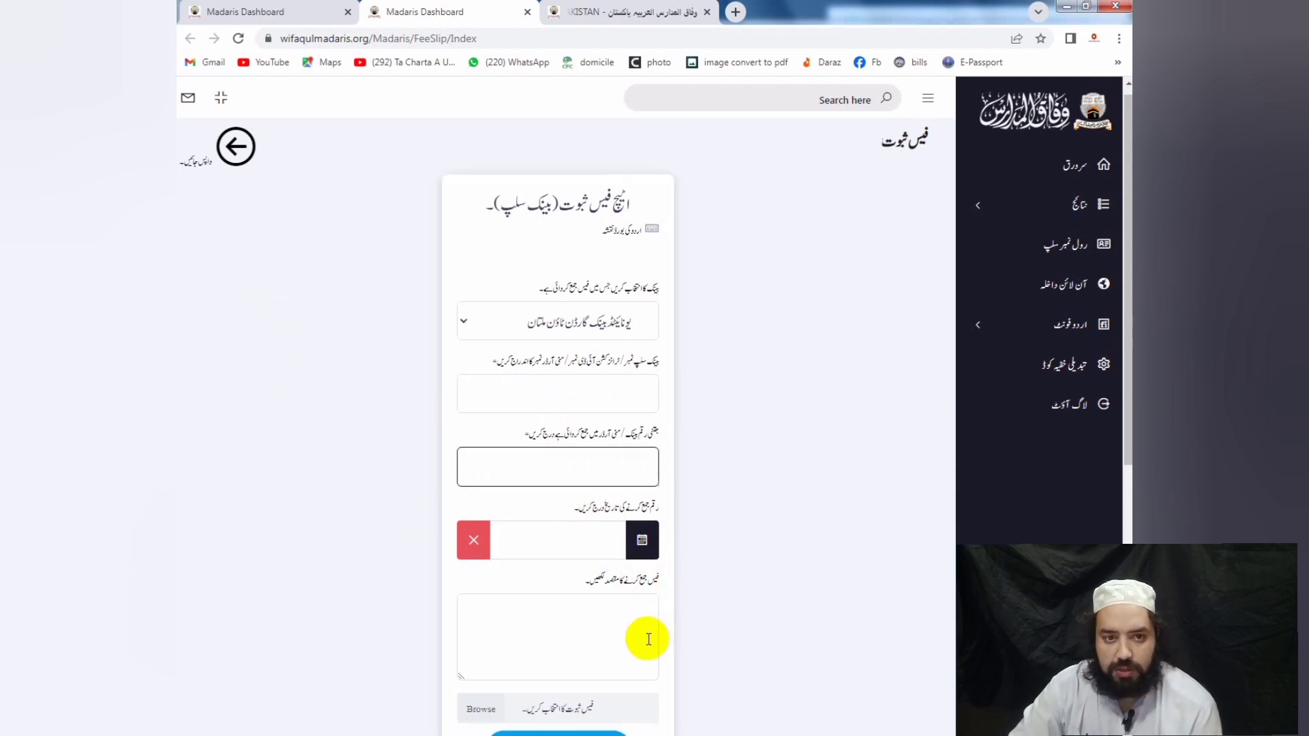
pyautogui.scroll(-2, 648, 637)
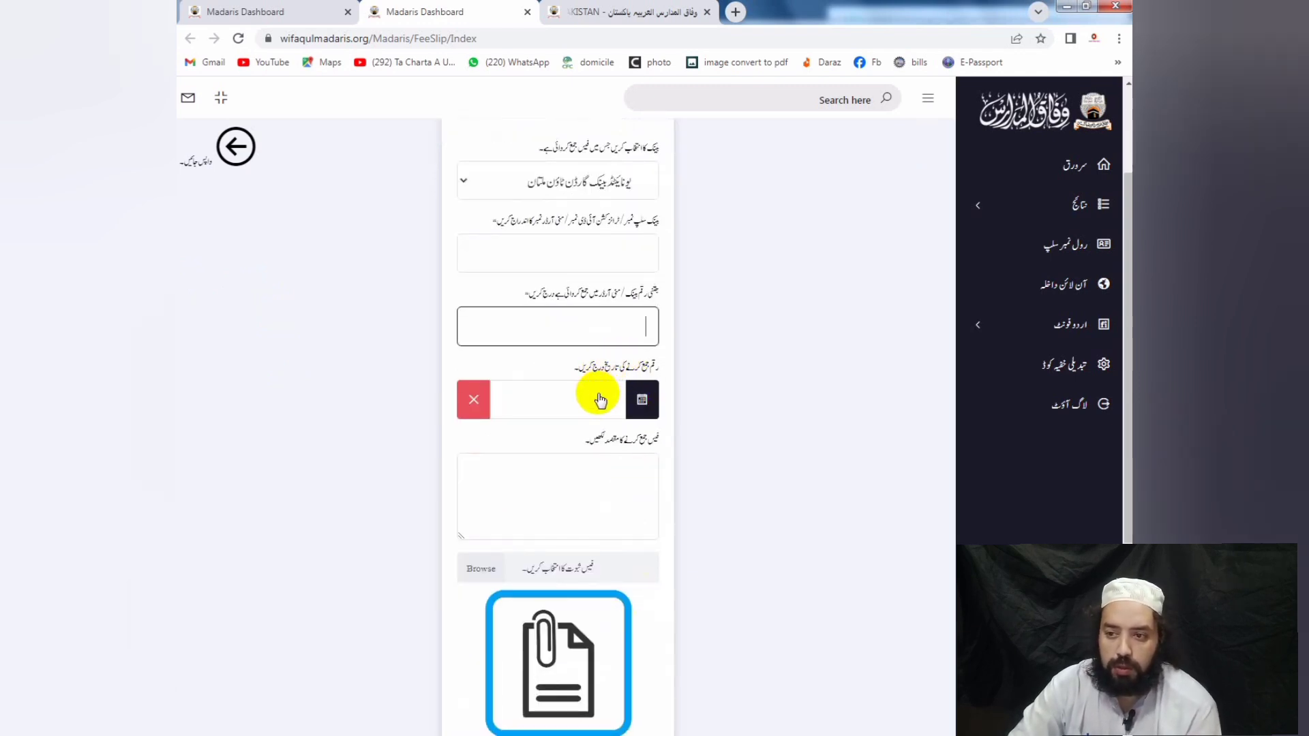
pyautogui.click(624, 475)
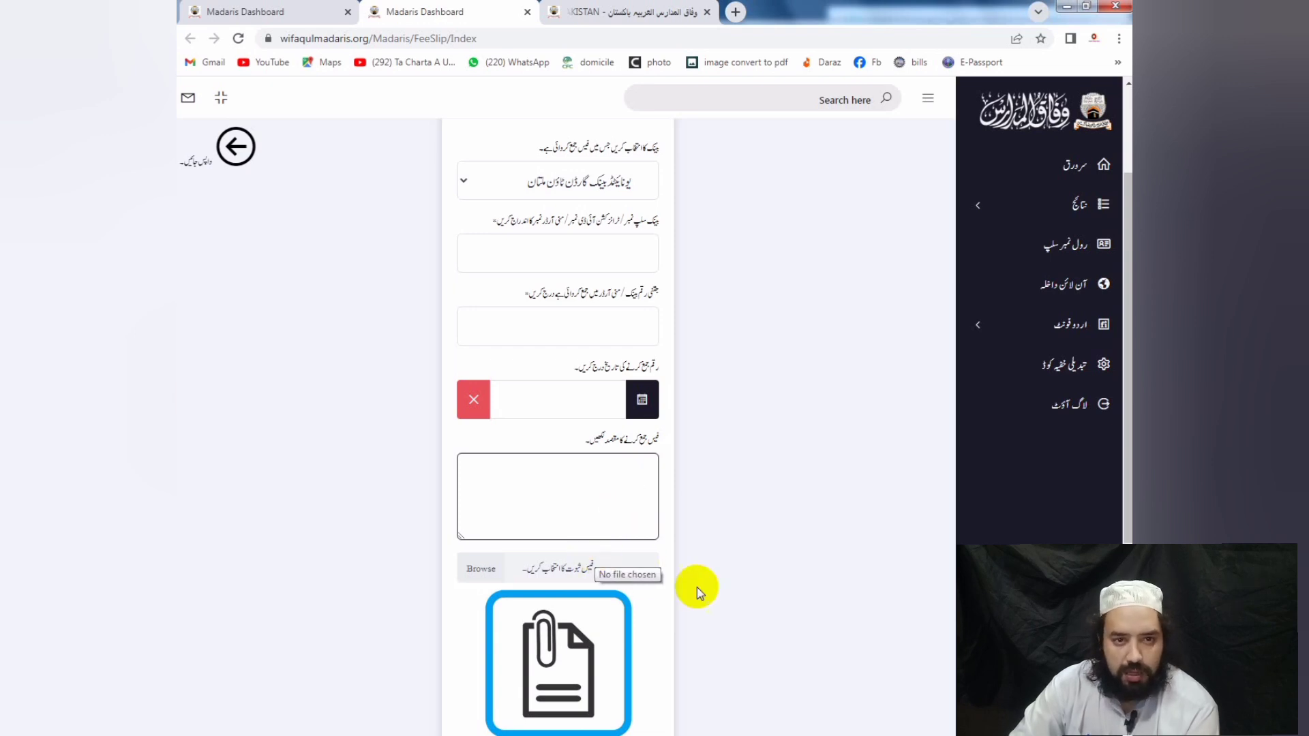
pyautogui.scroll(-1, 593, 600)
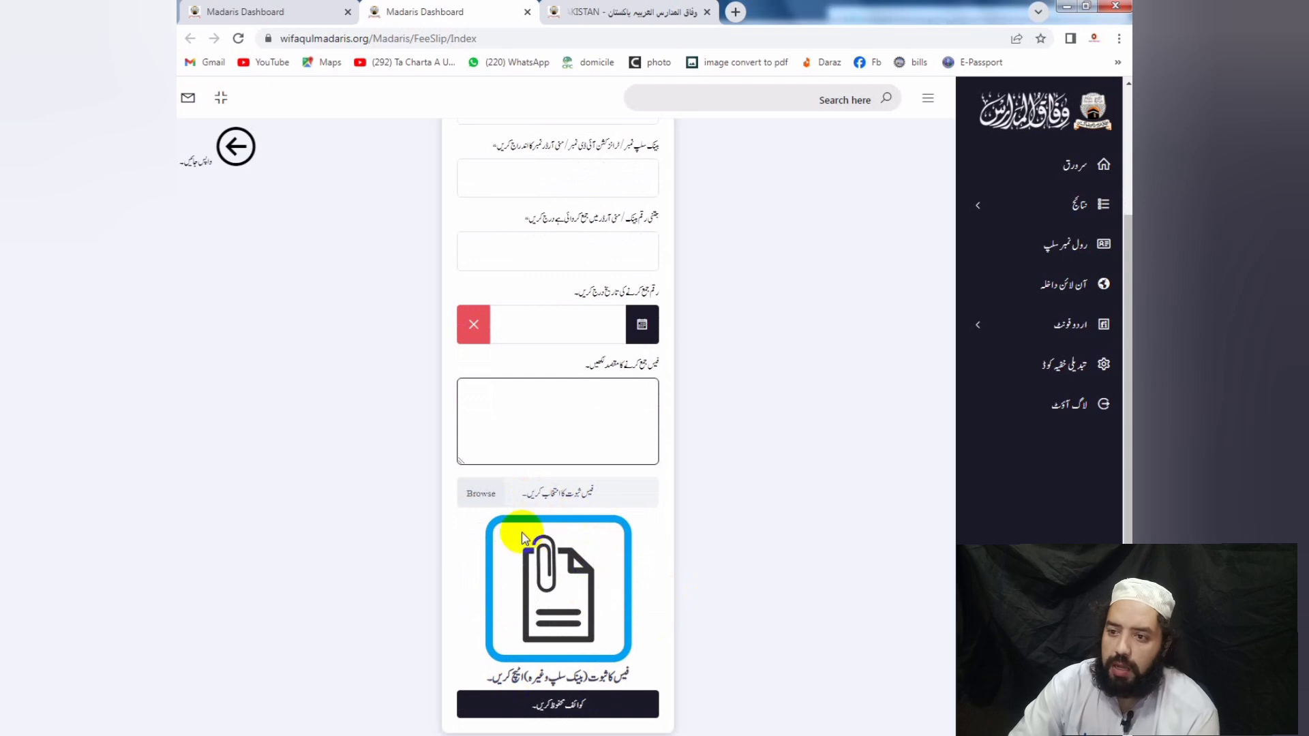
pyautogui.click(551, 614)
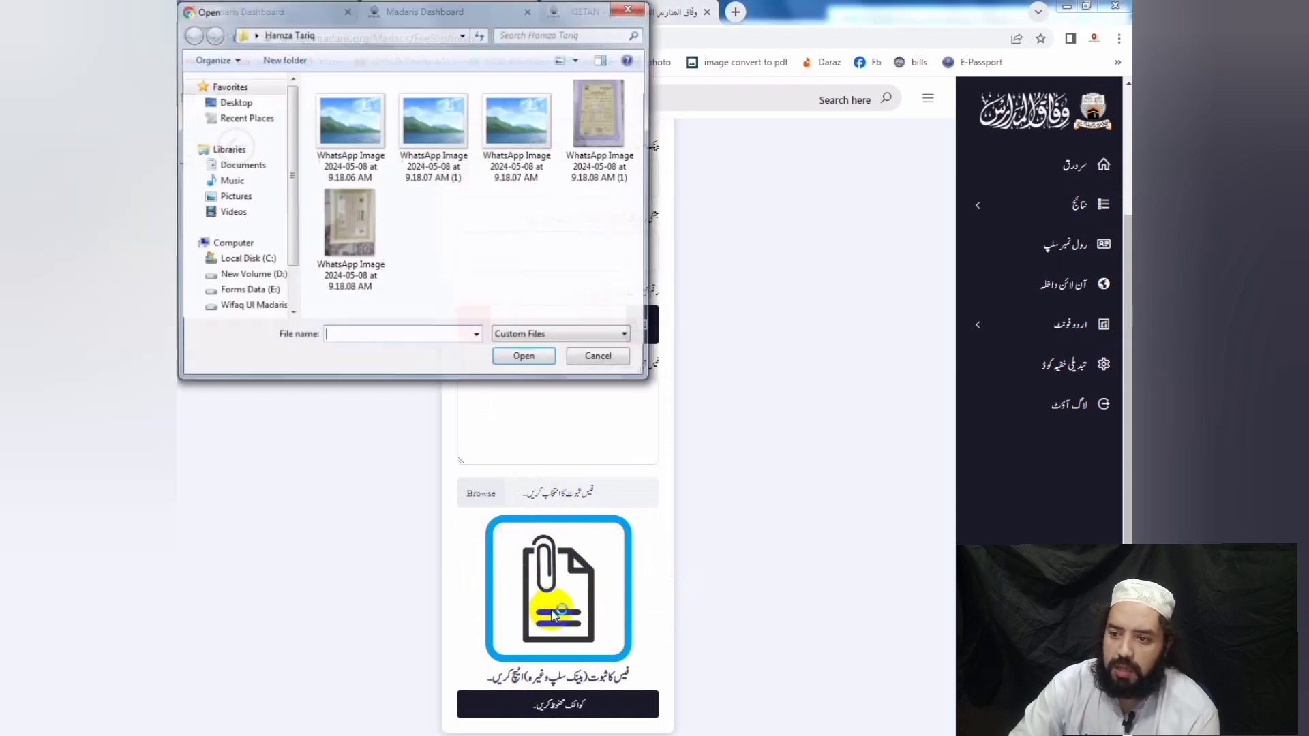
pyautogui.click(603, 361)
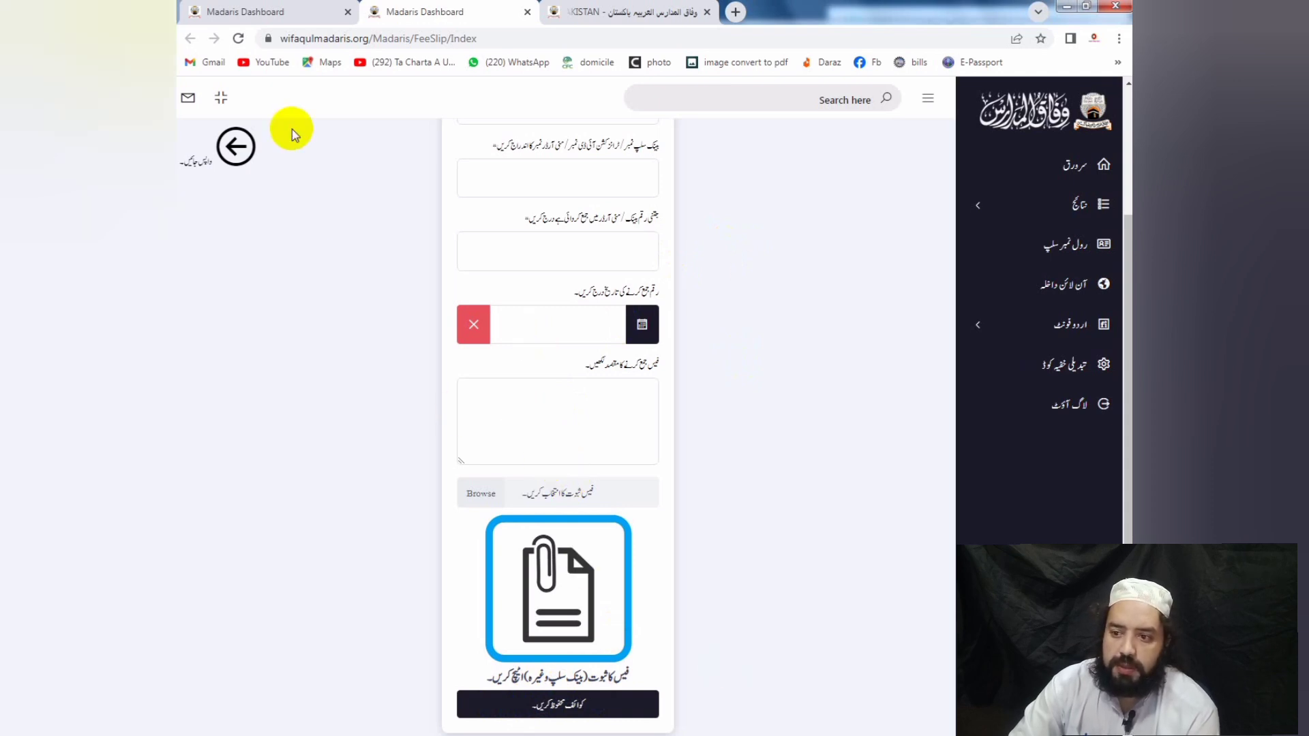
# Leave the fee proof form, open سالانہ آن لائن داخلہ درجہ کتب 1446ھ from the dashboard and close its terms and instructions.
pyautogui.click(230, 149)
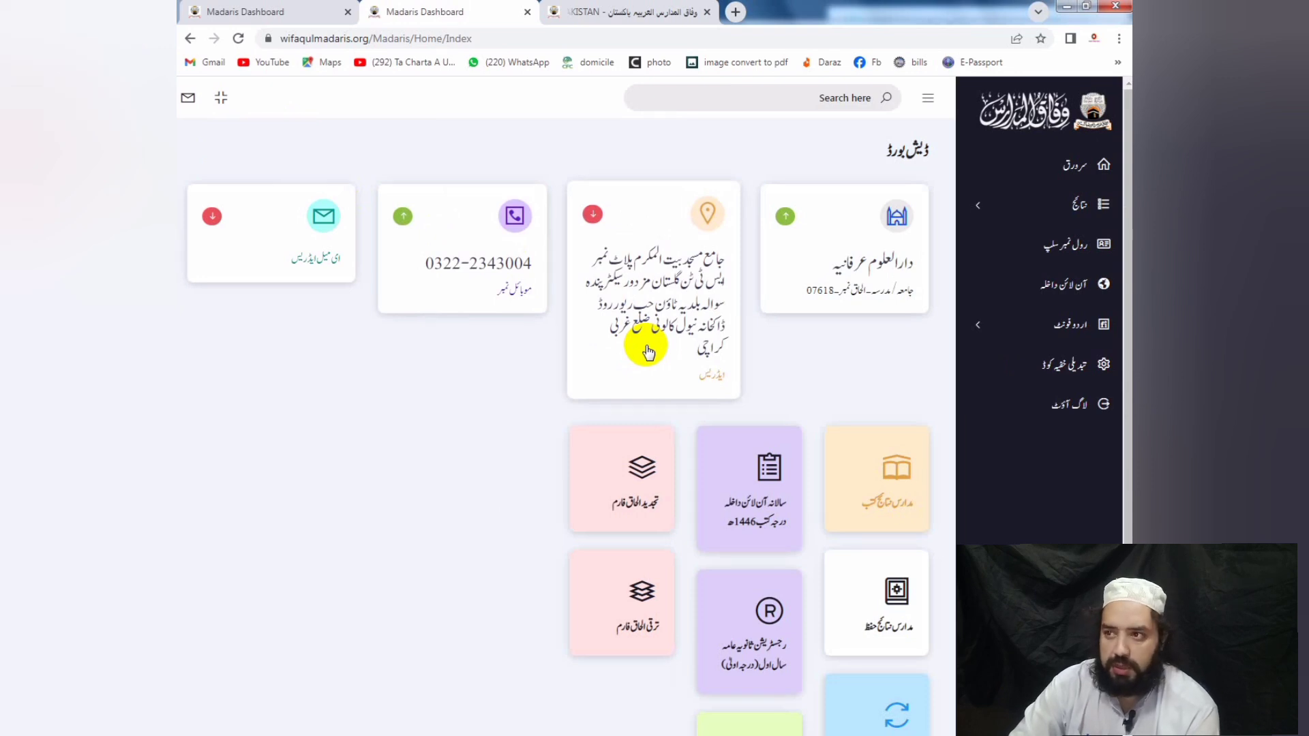
pyautogui.click(754, 522)
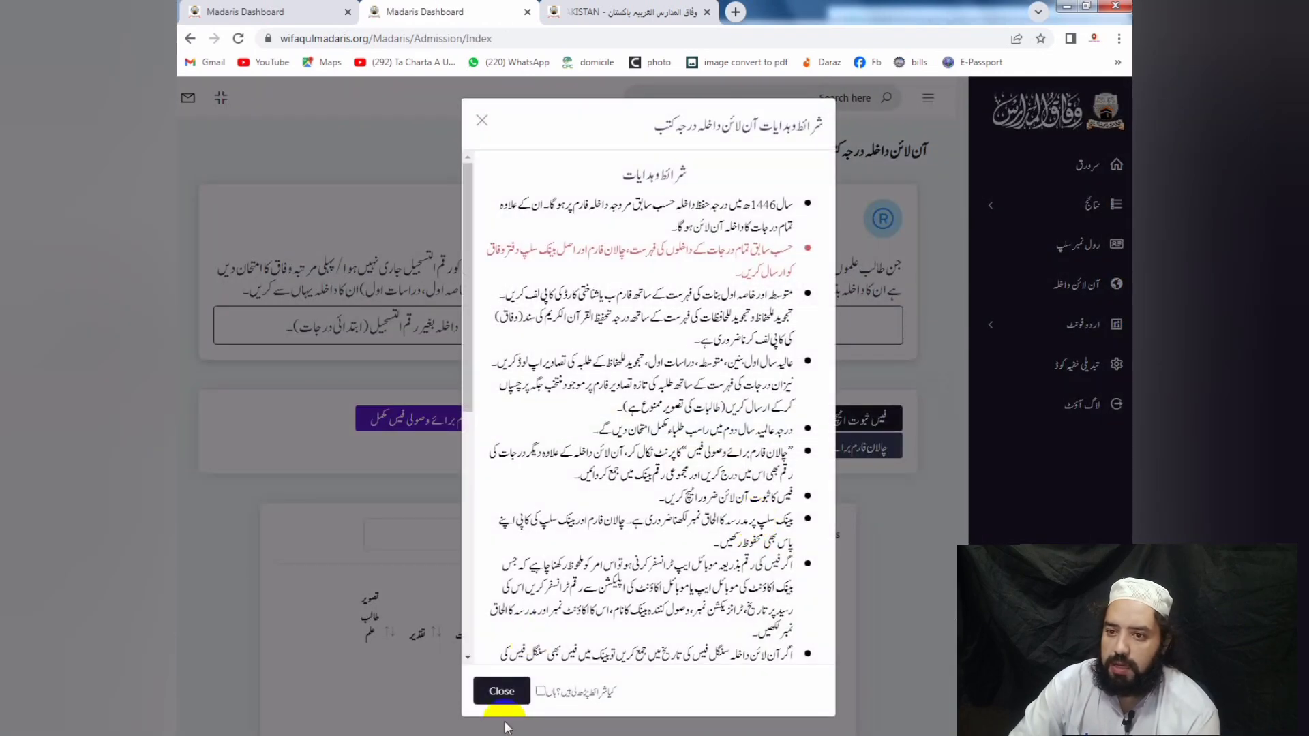
pyautogui.click(502, 690)
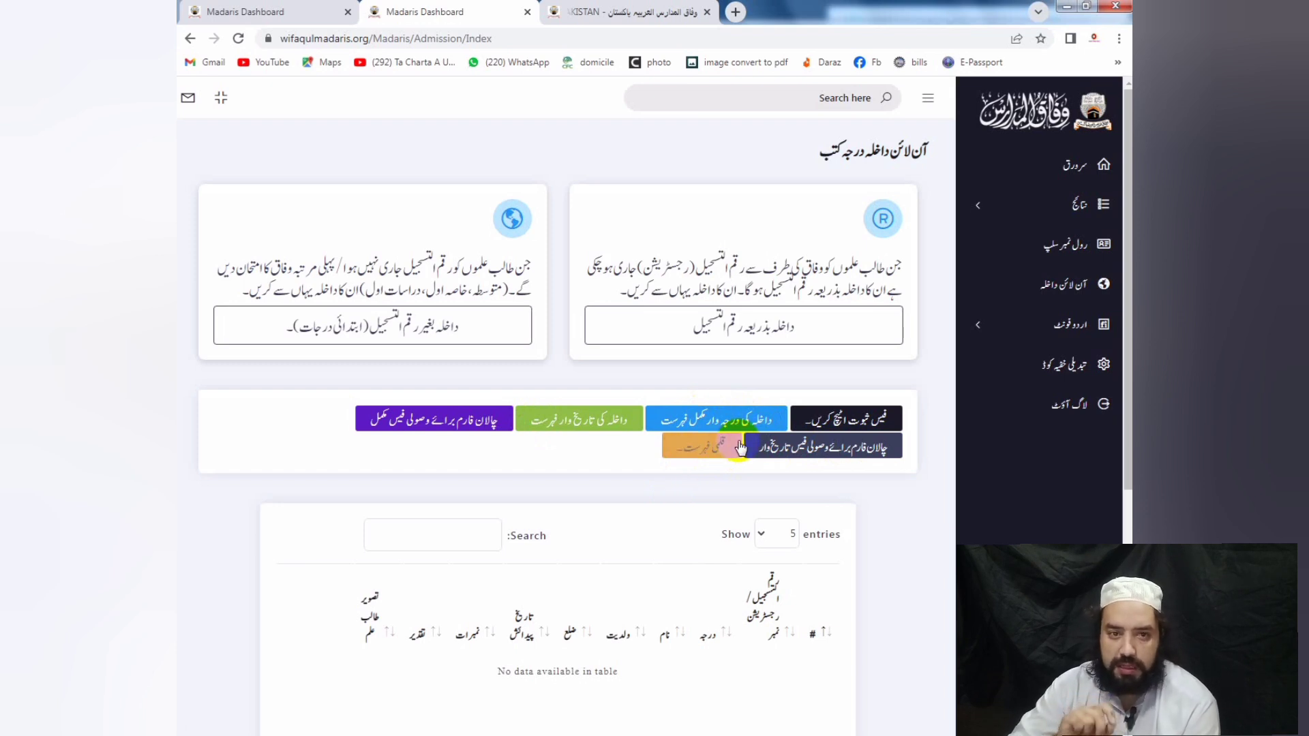
# Look over the fee proof, admission list and challan form options and the student table on the online admission page.
pyautogui.click(879, 433)
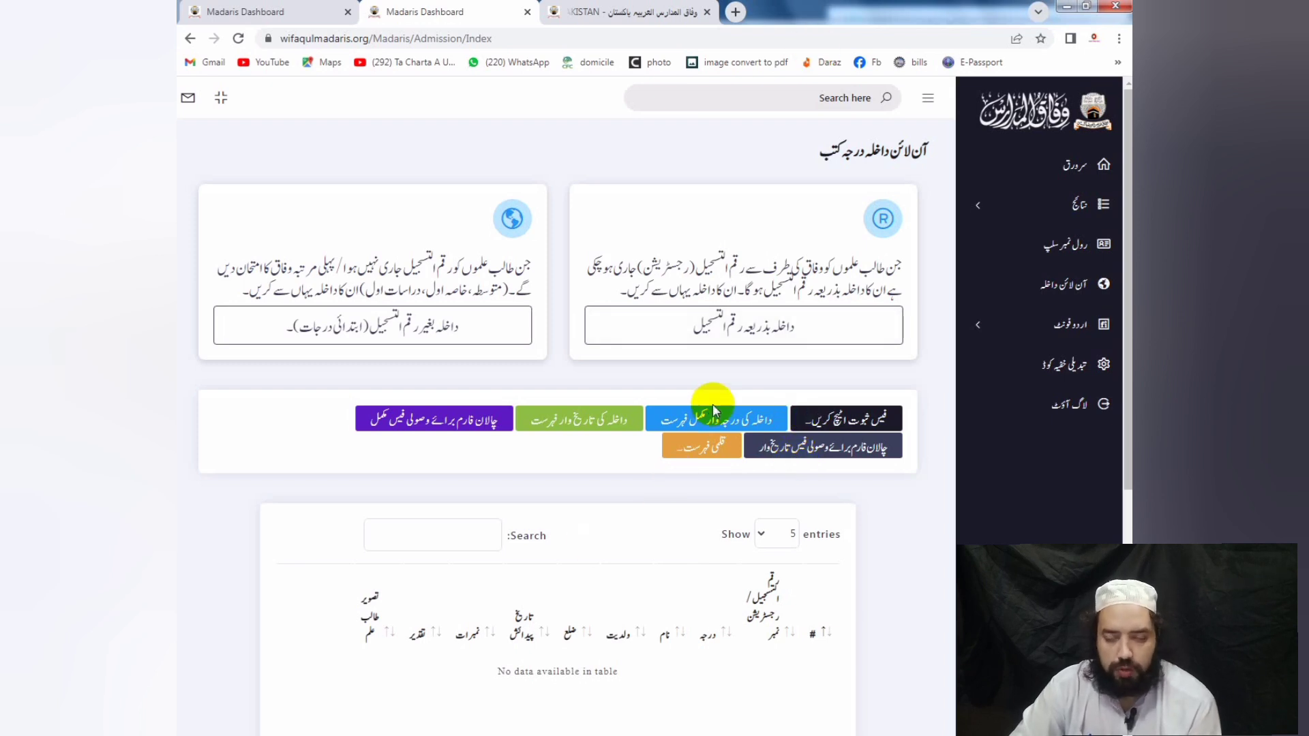
pyautogui.scroll(-4, 713, 404)
pyautogui.scroll(3, 712, 404)
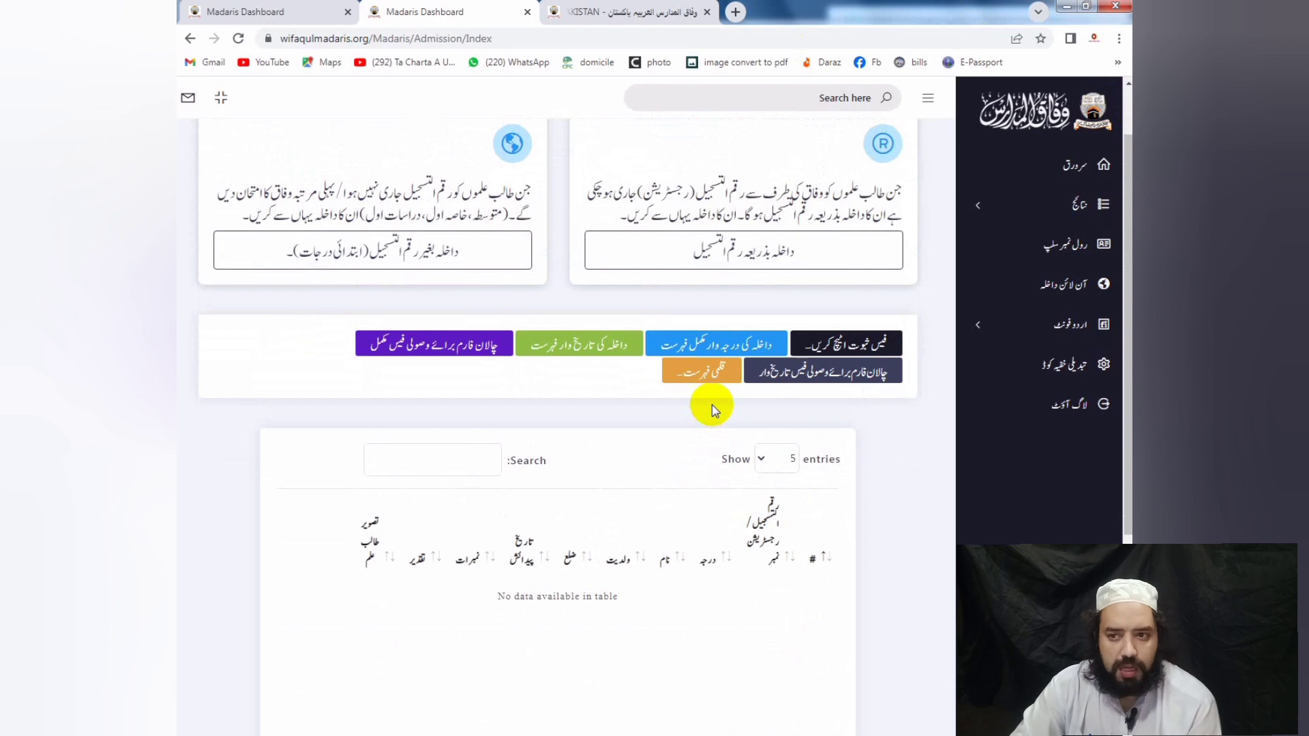
pyautogui.scroll(1, 711, 404)
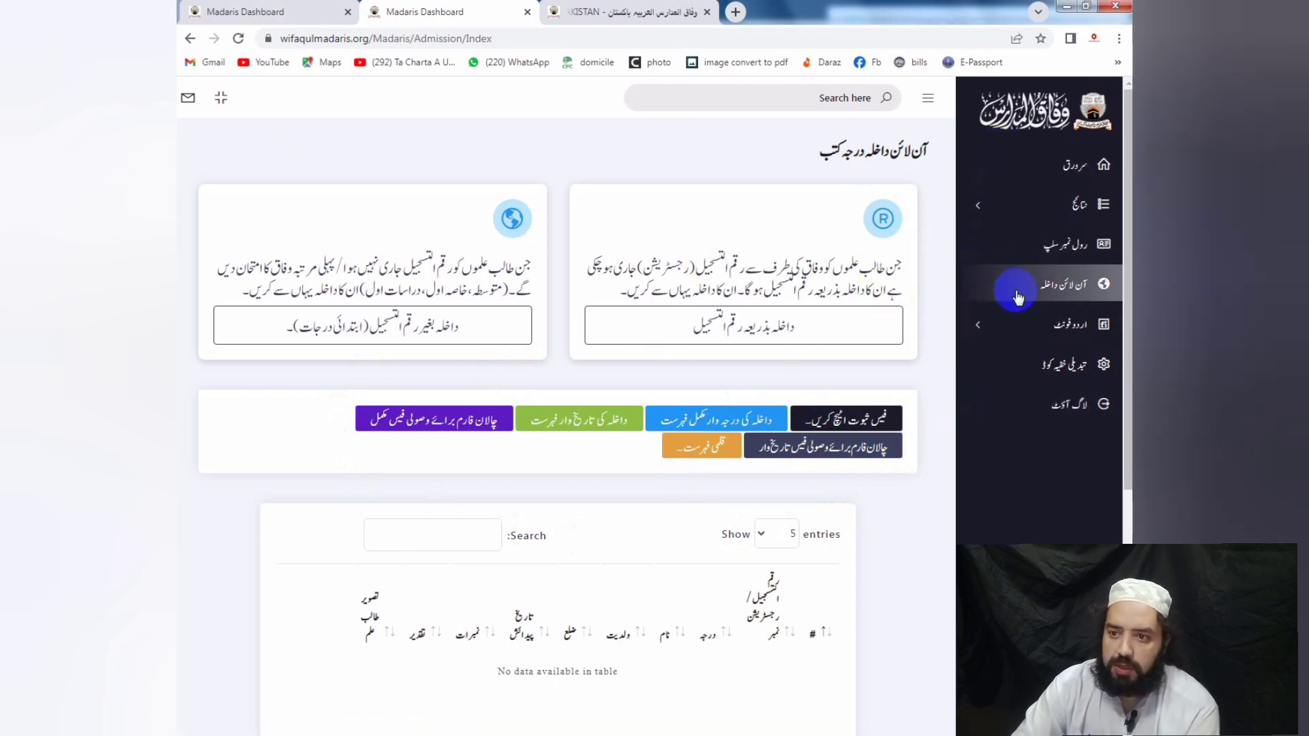
# Return to the dashboard, request the تجدید الحاق فارم and dismiss the renewal notice.
pyautogui.click(1069, 178)
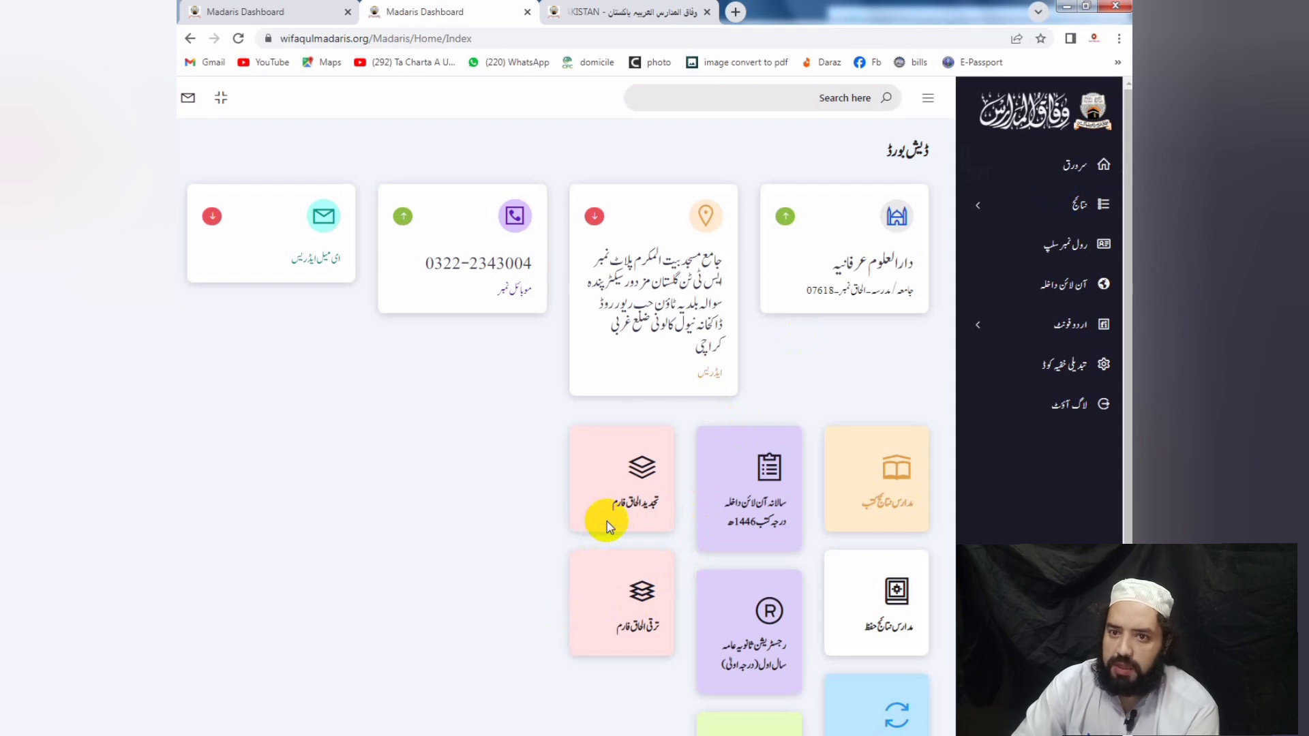
pyautogui.click(646, 501)
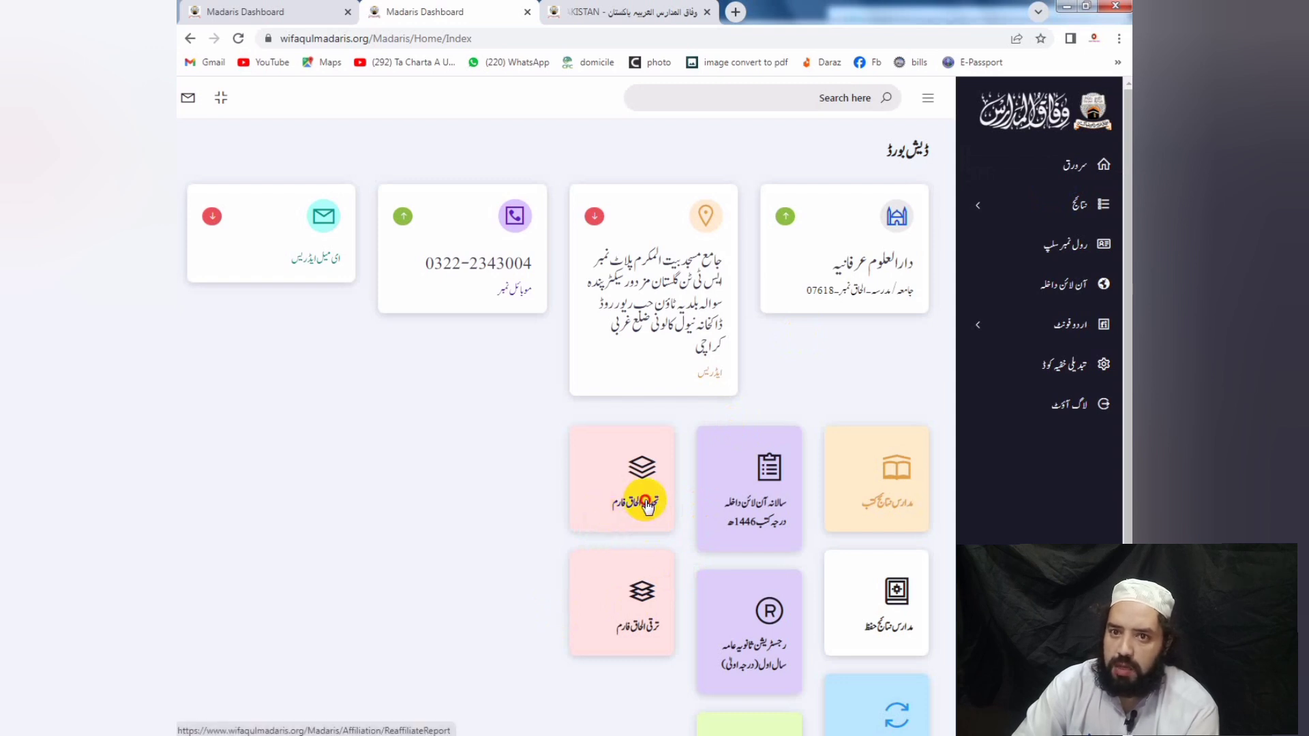
pyautogui.click(639, 496)
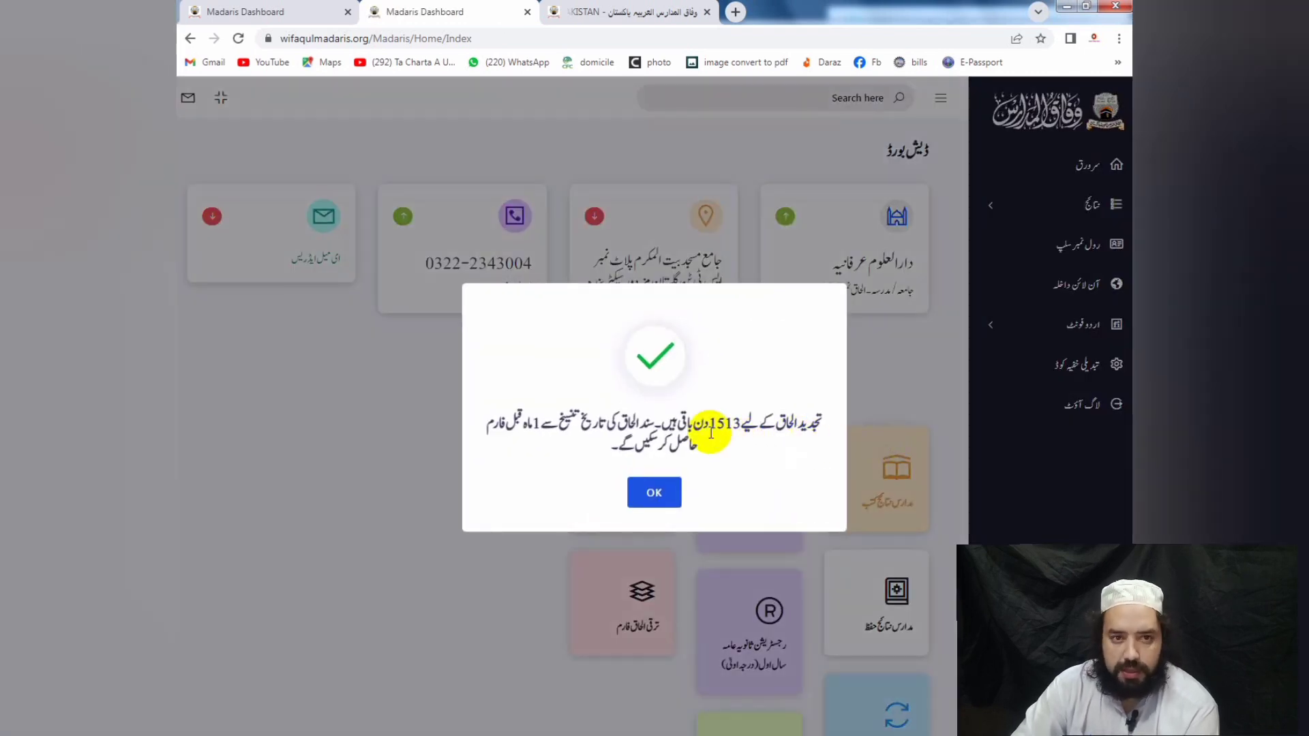
pyautogui.press('Return')
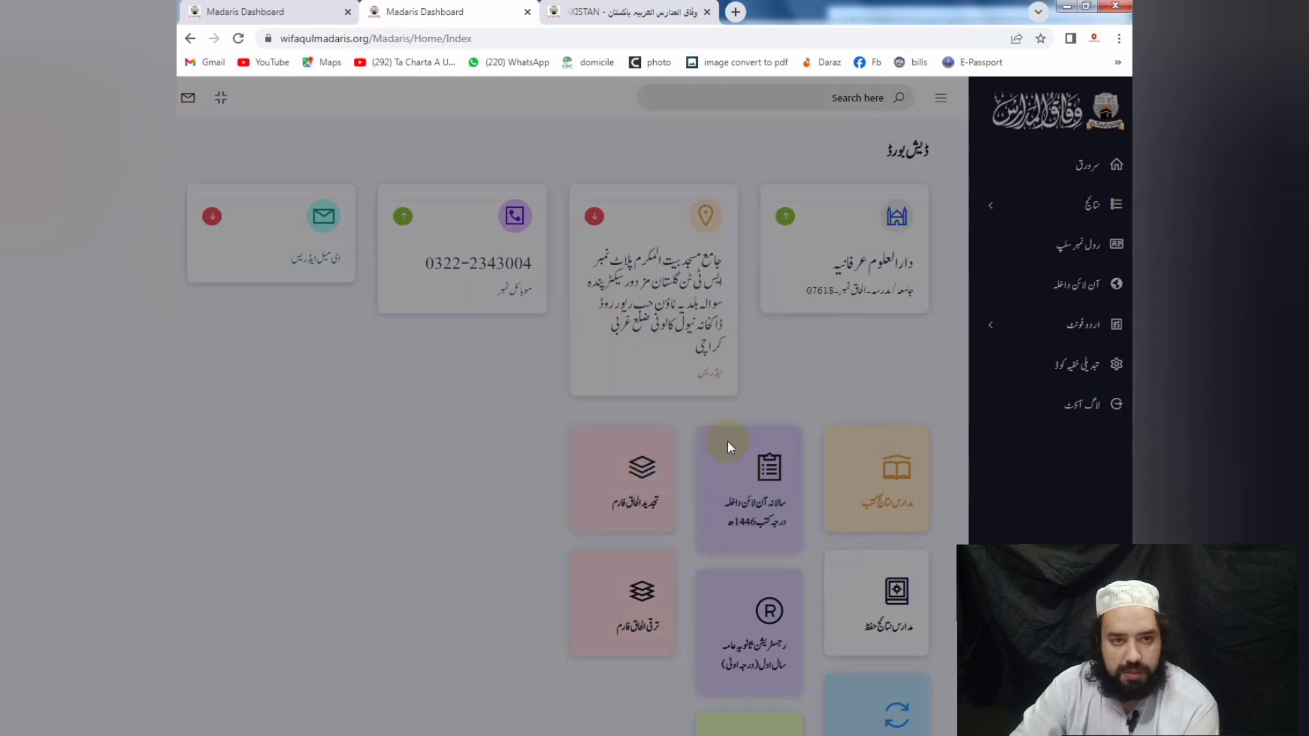
pyautogui.click(648, 482)
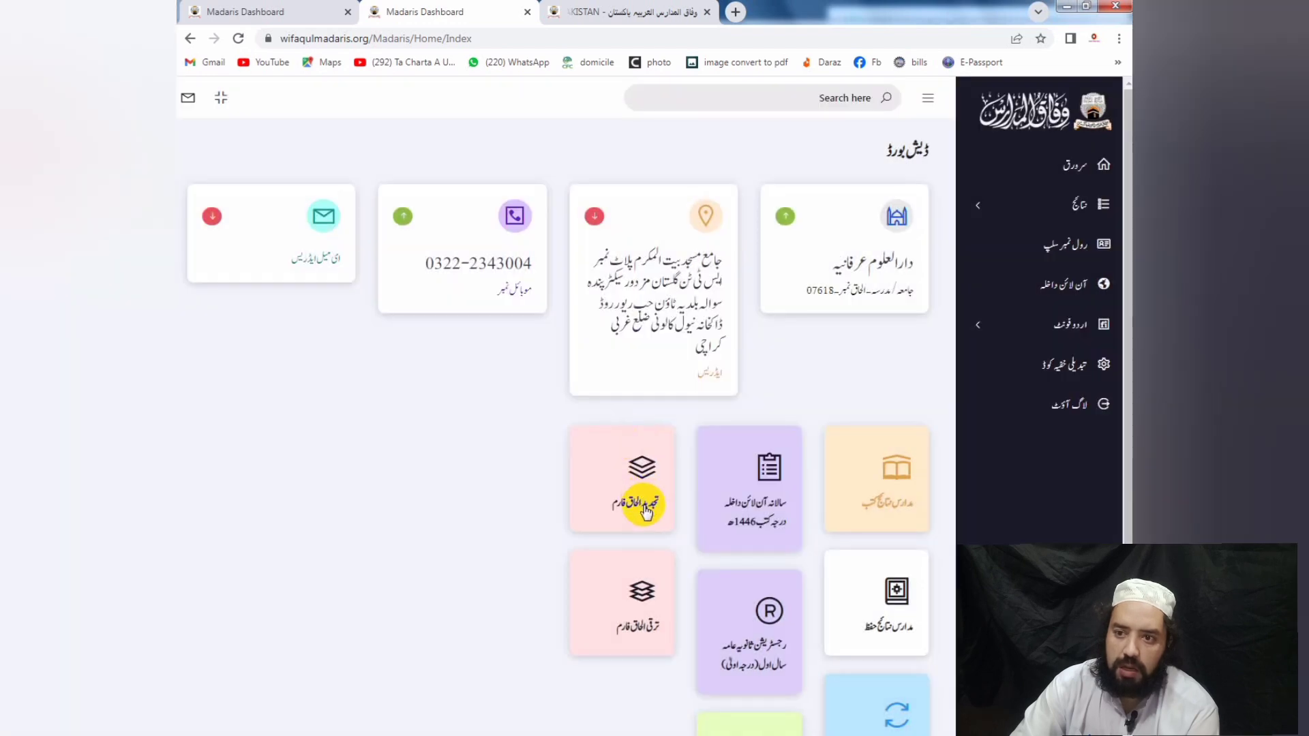
pyautogui.click(645, 504)
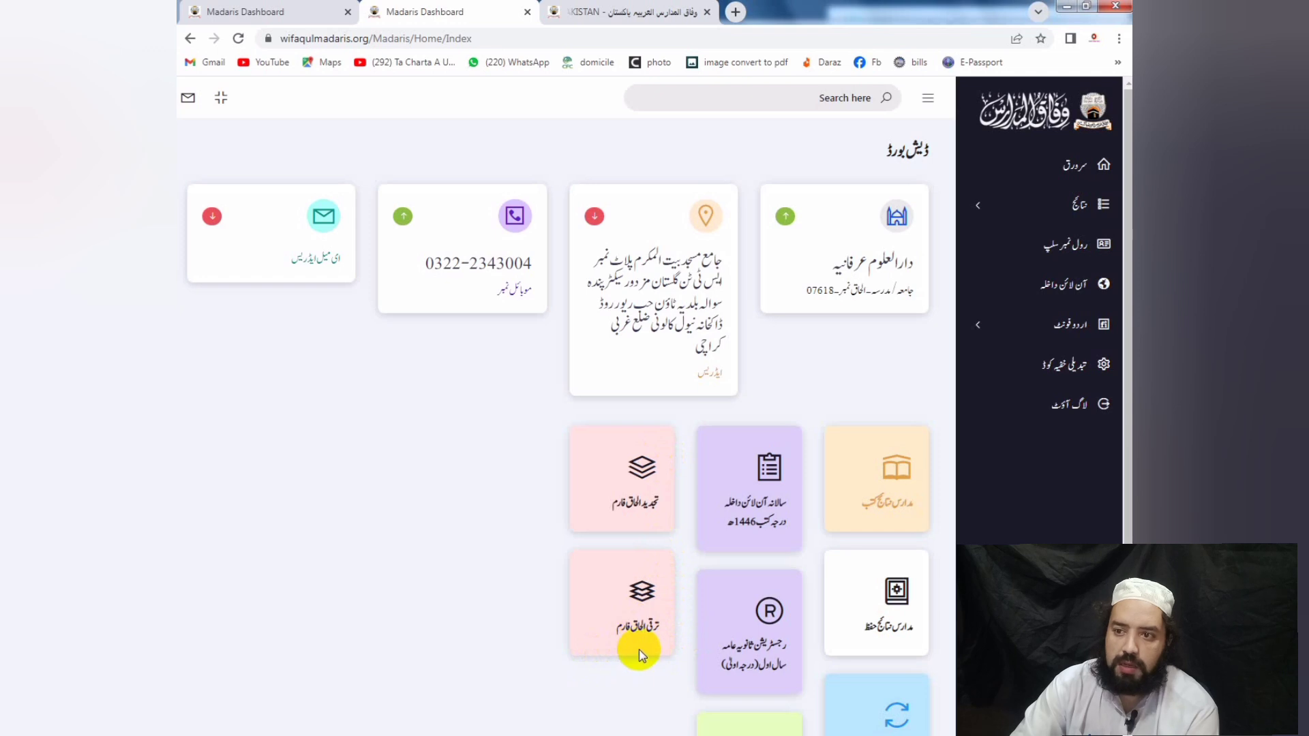
# Open the ترقی الحاق فارم, enlarge it to 110% and skim through both of its pages.
pyautogui.click(634, 624)
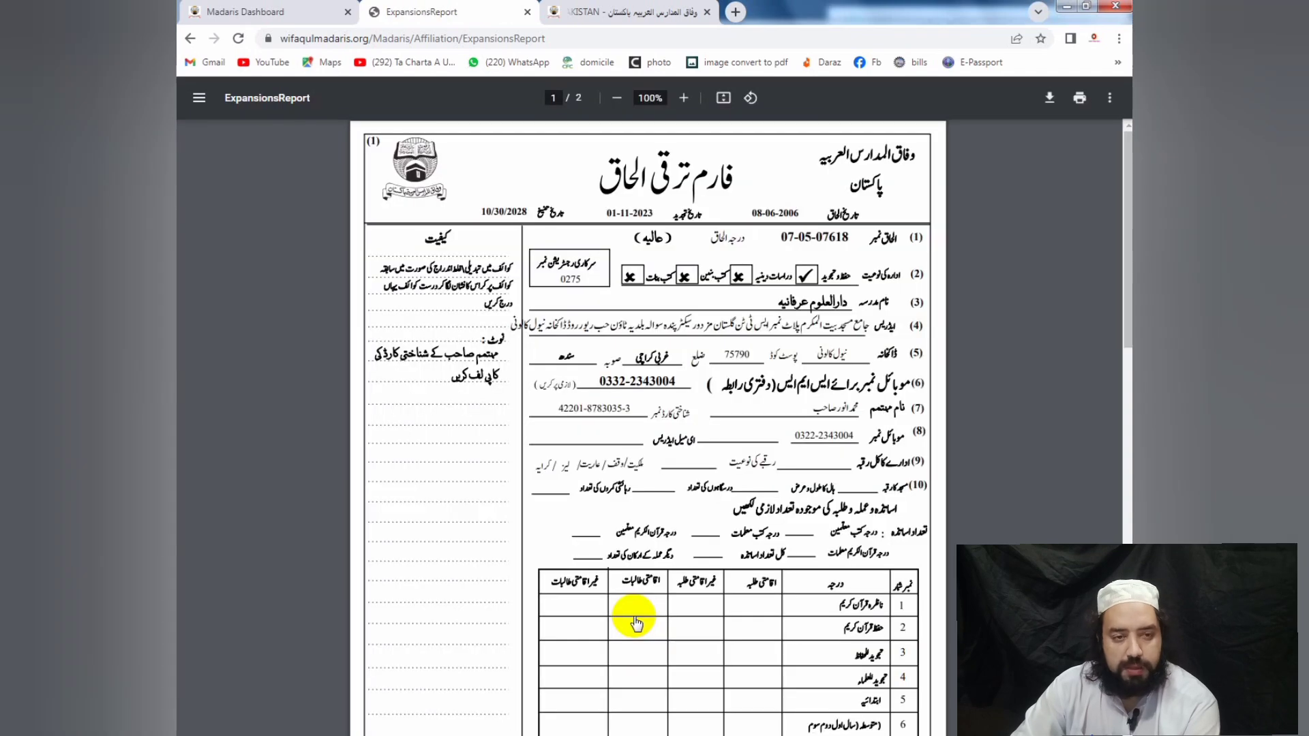
pyautogui.click(685, 99)
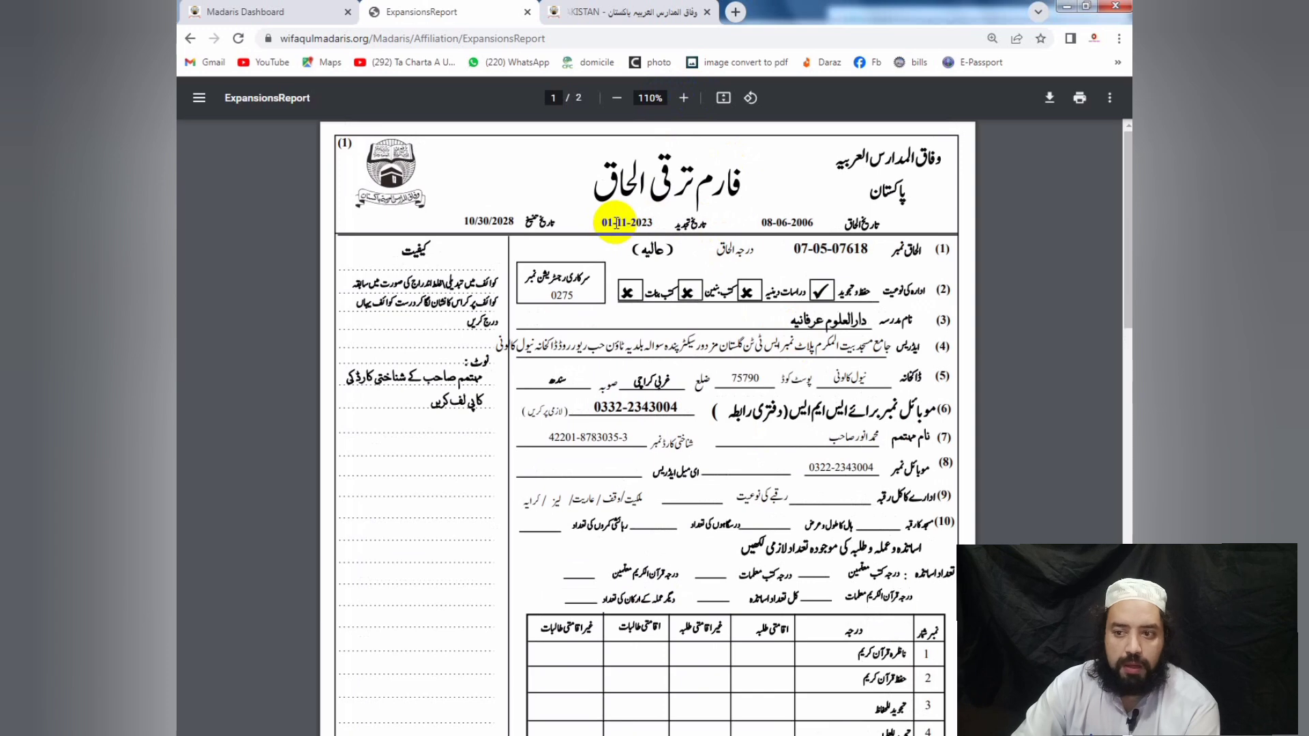
pyautogui.scroll(-8, 777, 311)
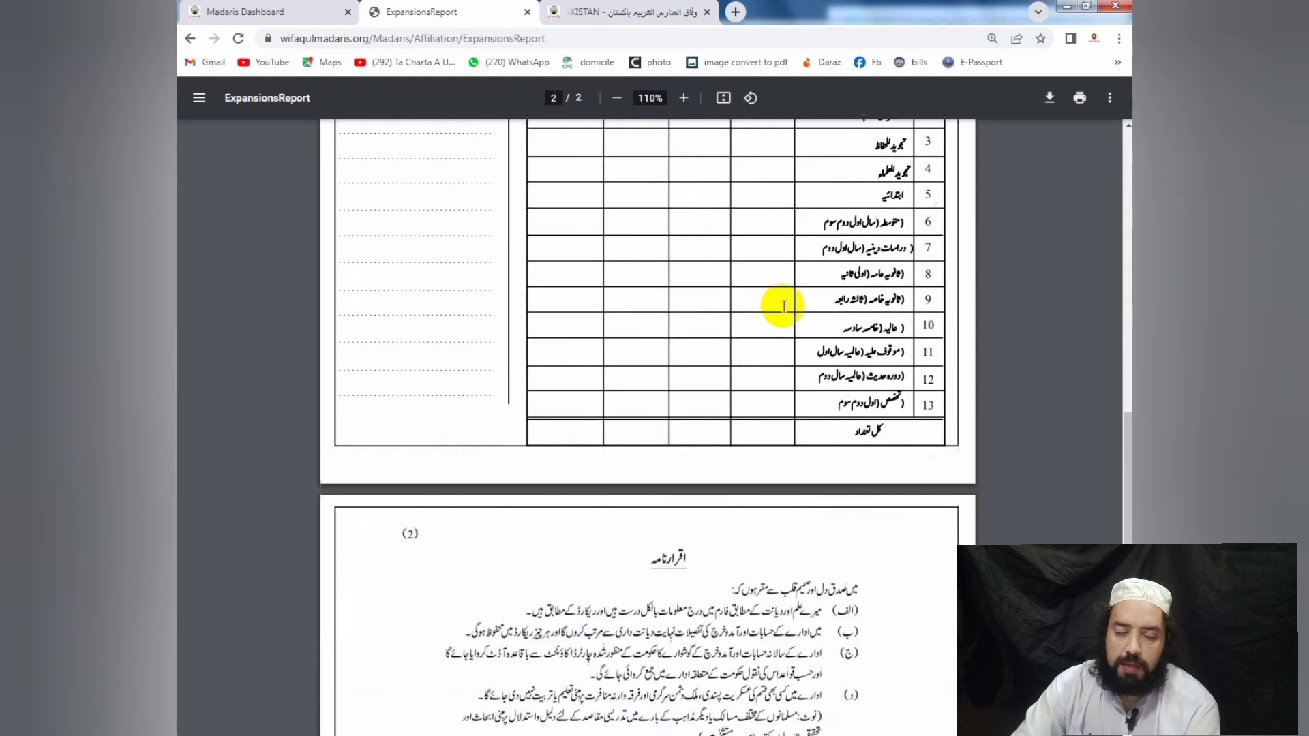
pyautogui.scroll(-10, 784, 307)
pyautogui.scroll(18, 784, 307)
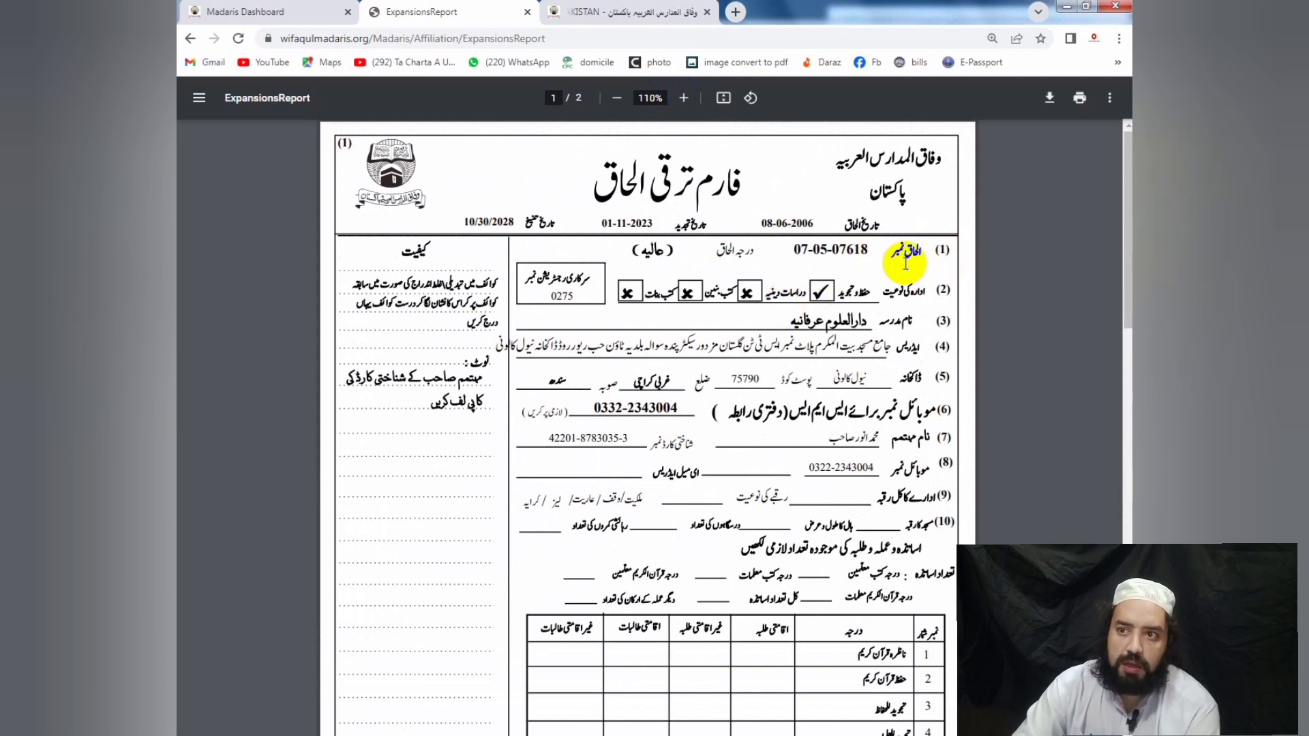
# Examine the affiliation number, institution type and affiliation level fields on the first page of the ترقی الحاق form.
pyautogui.doubleClick(873, 281)
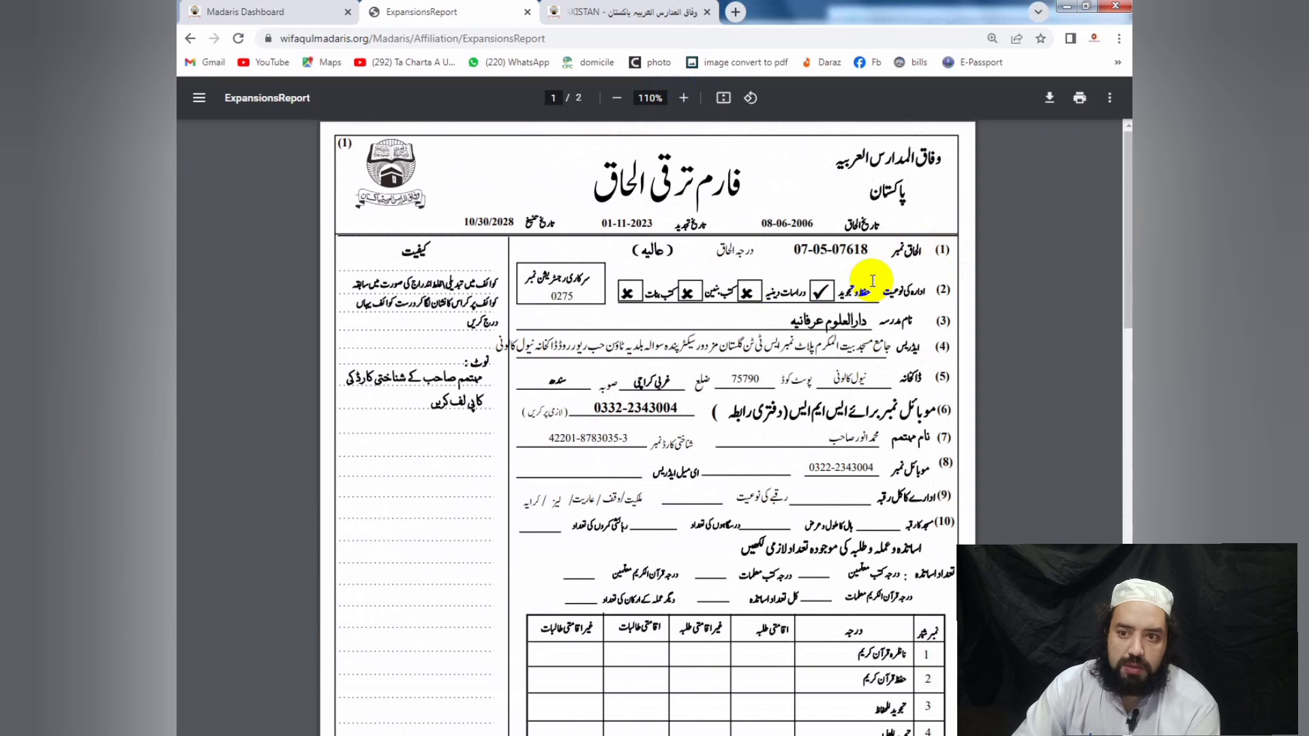
pyautogui.click(880, 300)
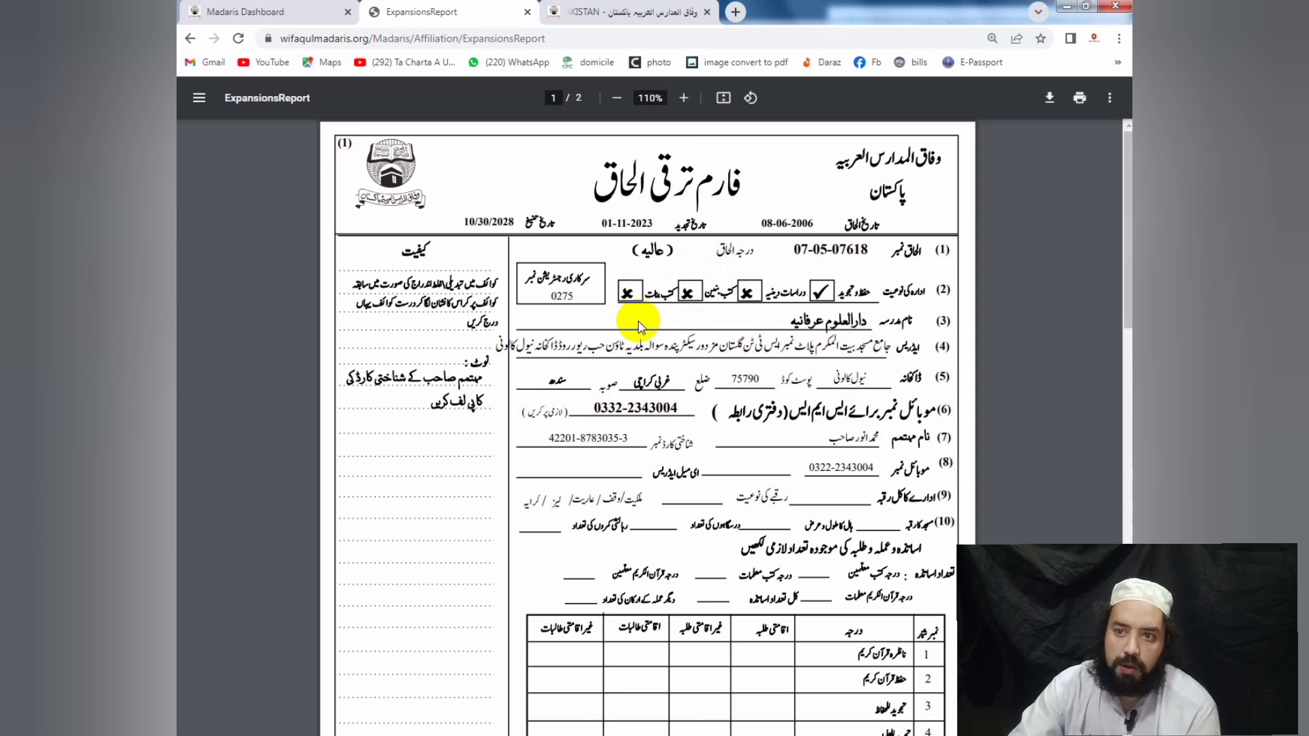
pyautogui.doubleClick(648, 261)
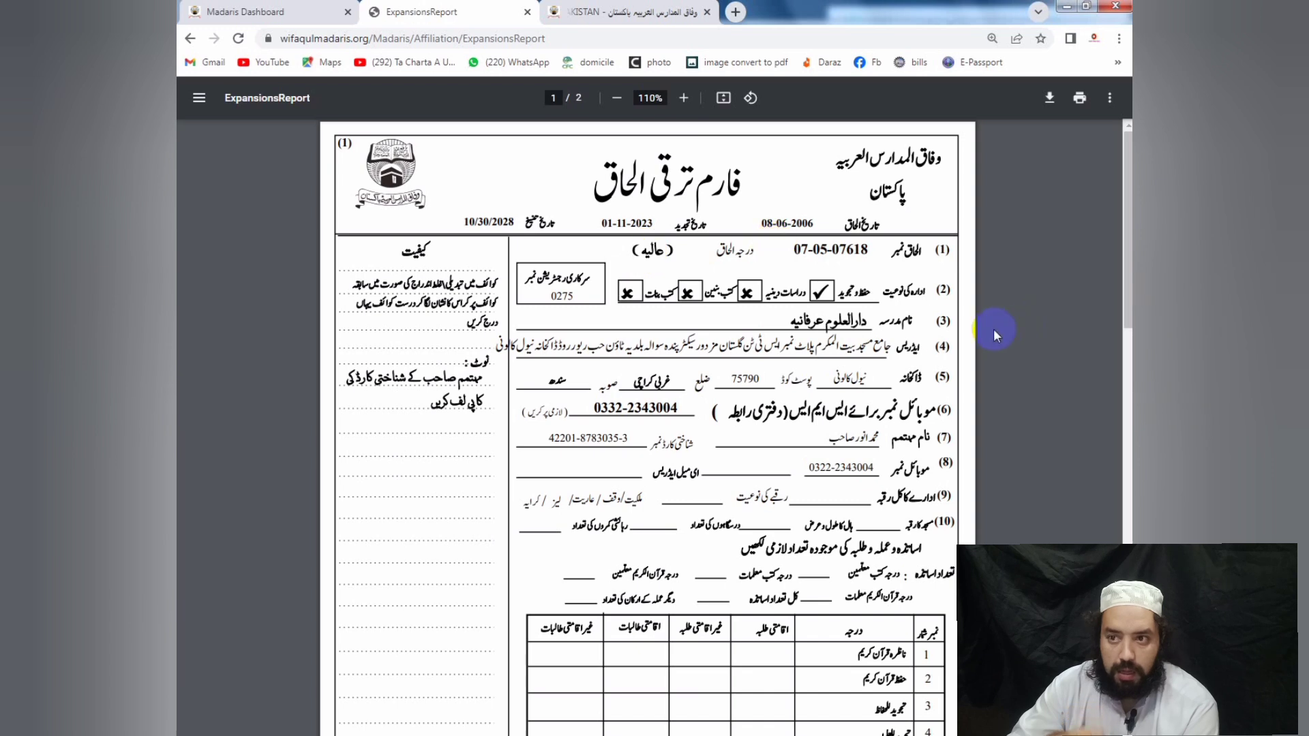
pyautogui.click(887, 310)
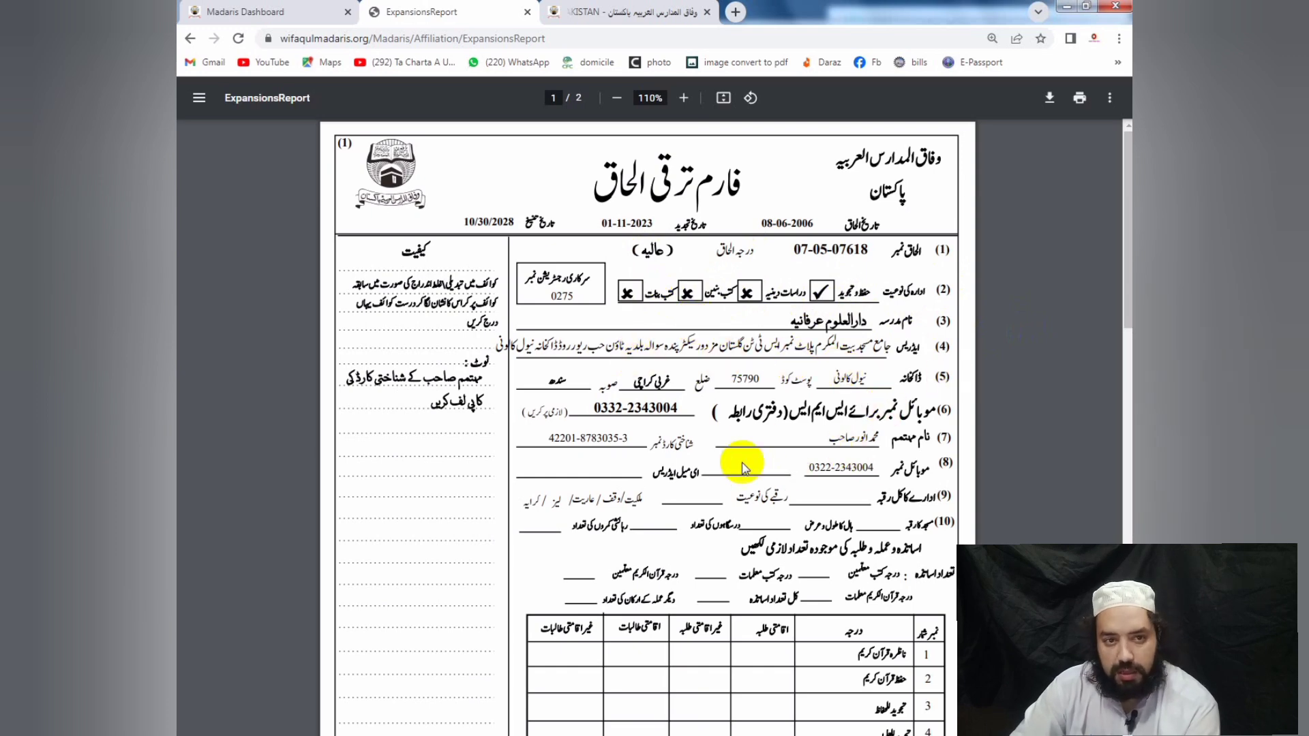
# Examine the staff count fields and the class-wise student table on the form's first page.
pyautogui.scroll(-2, 790, 472)
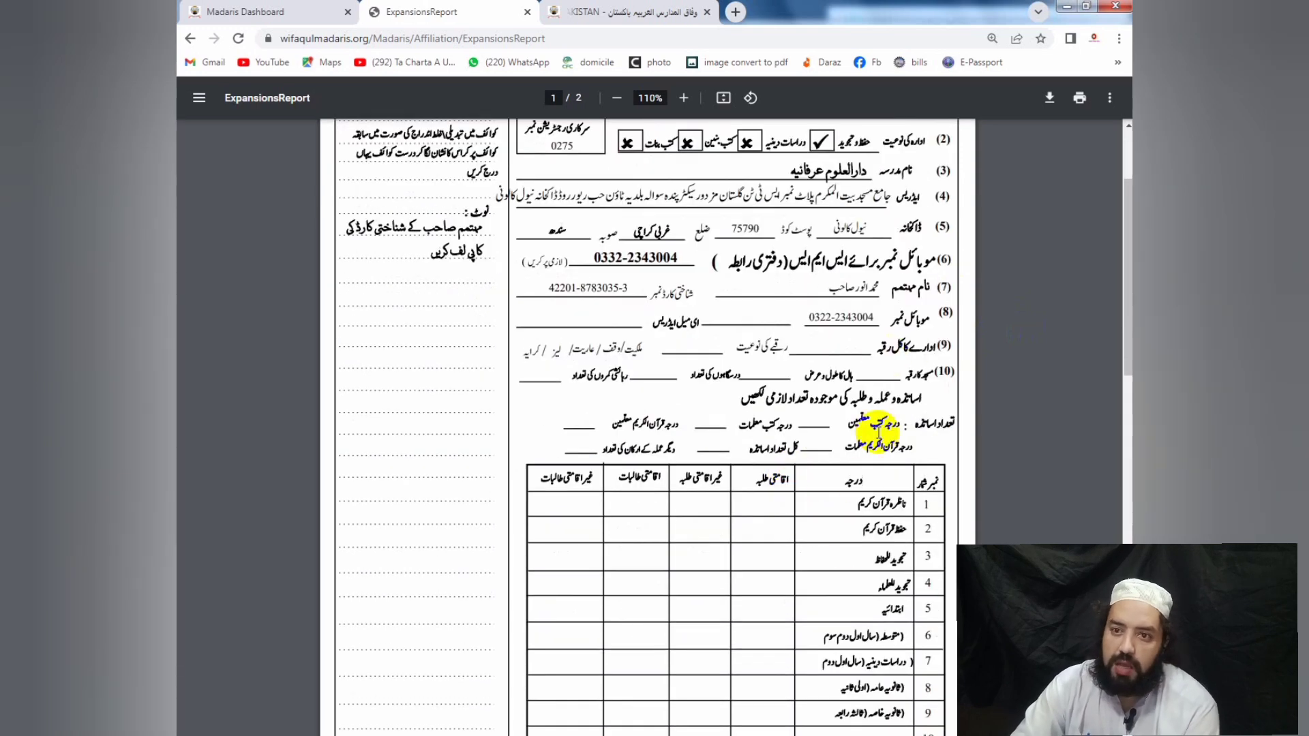
pyautogui.scroll(-1, 868, 502)
pyautogui.scroll(-1, 890, 489)
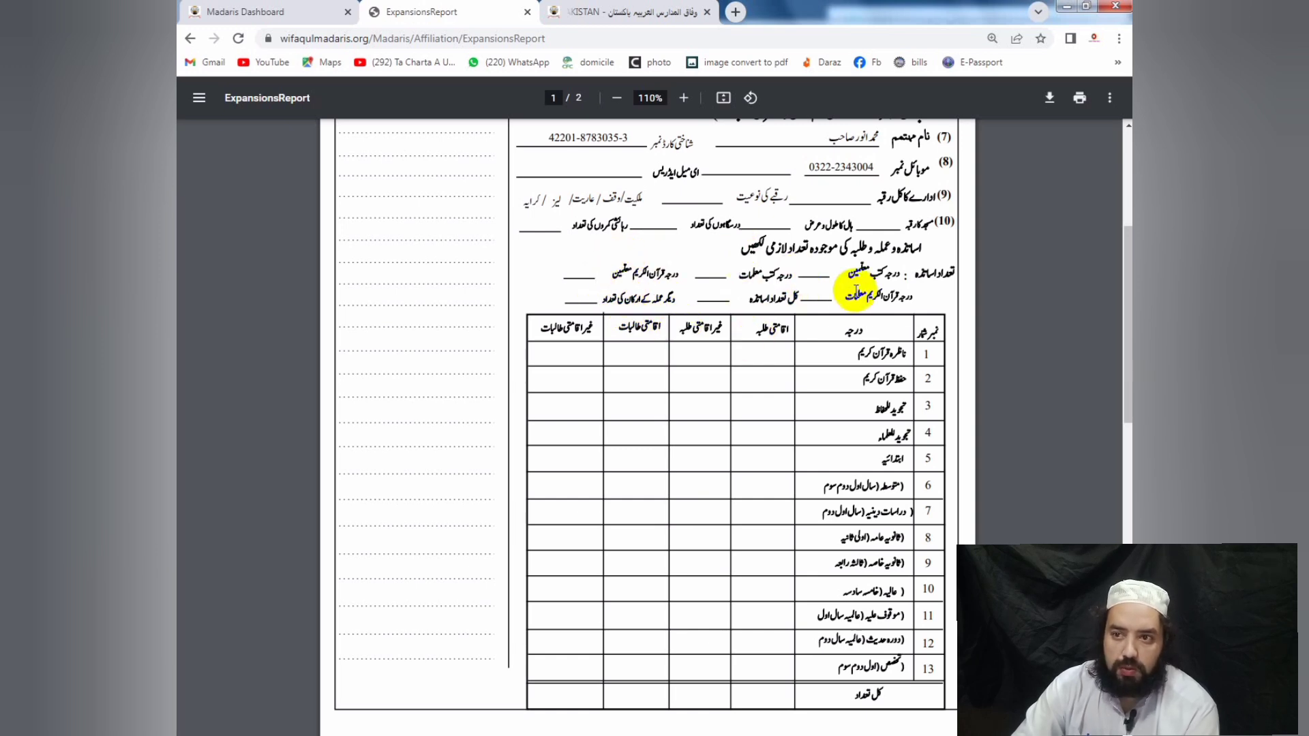
pyautogui.click(904, 365)
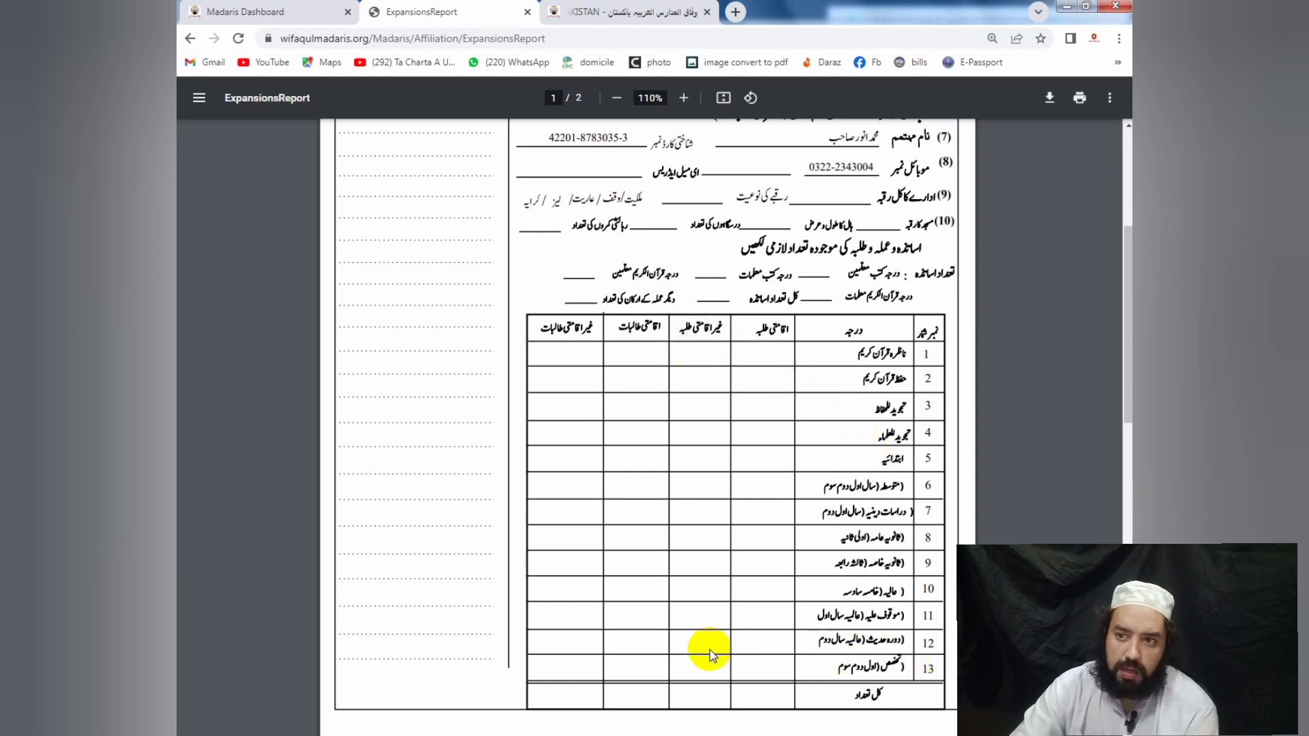
pyautogui.scroll(-1, 692, 641)
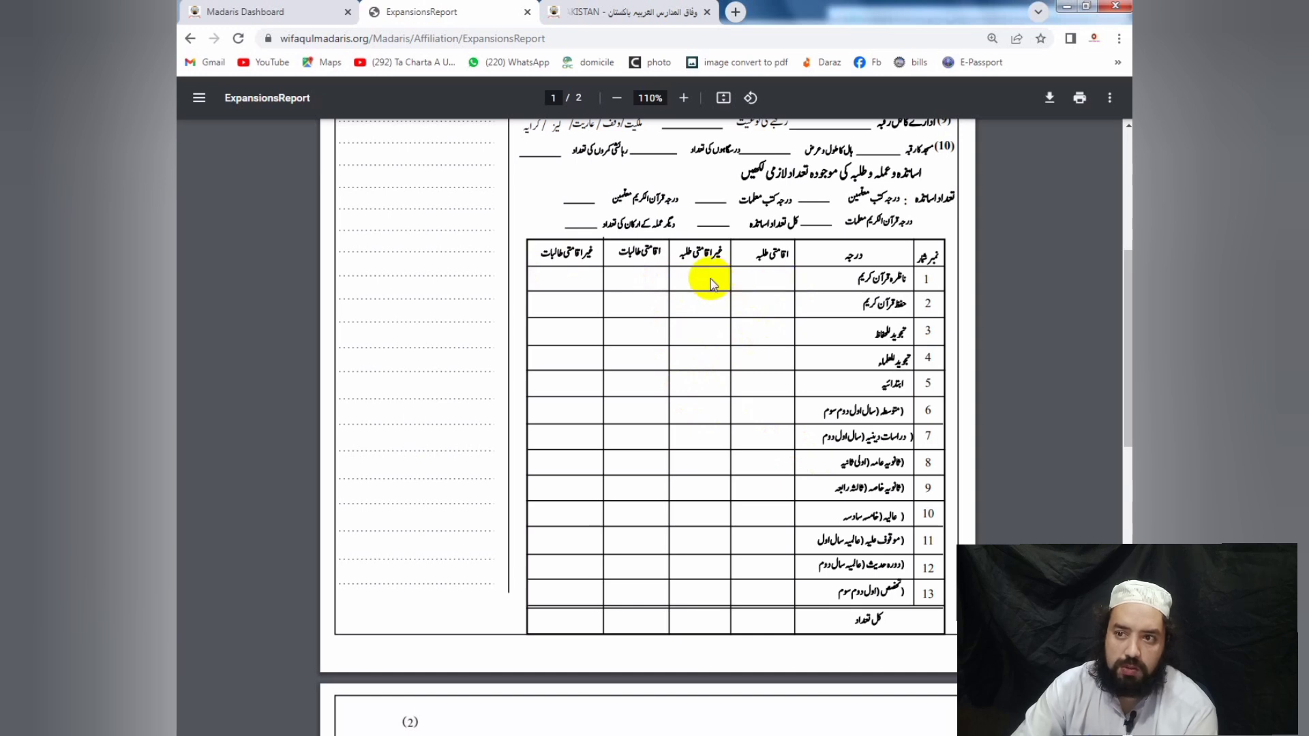
pyautogui.scroll(-1, 757, 532)
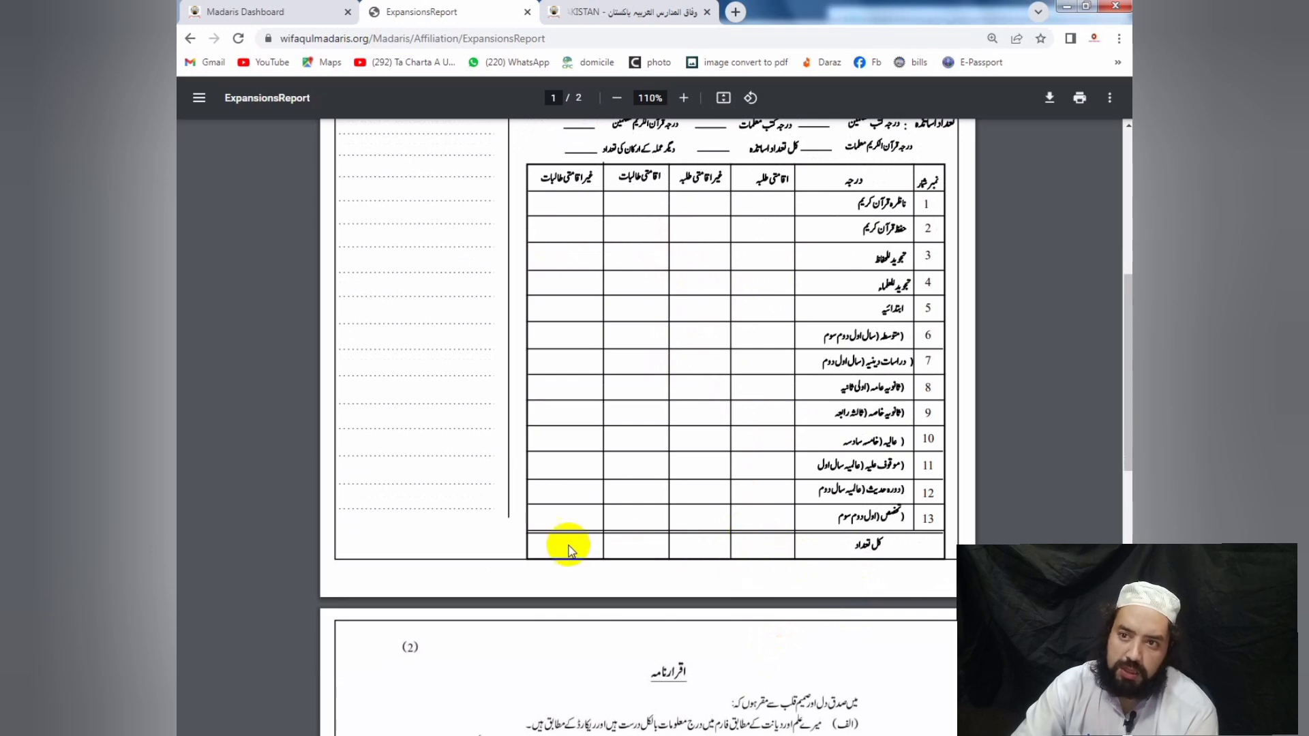
# Read the form's second page: the اقرار نامہ, the upgrade instructions and fees, the inspection report and the office section.
pyautogui.scroll(-5, 566, 546)
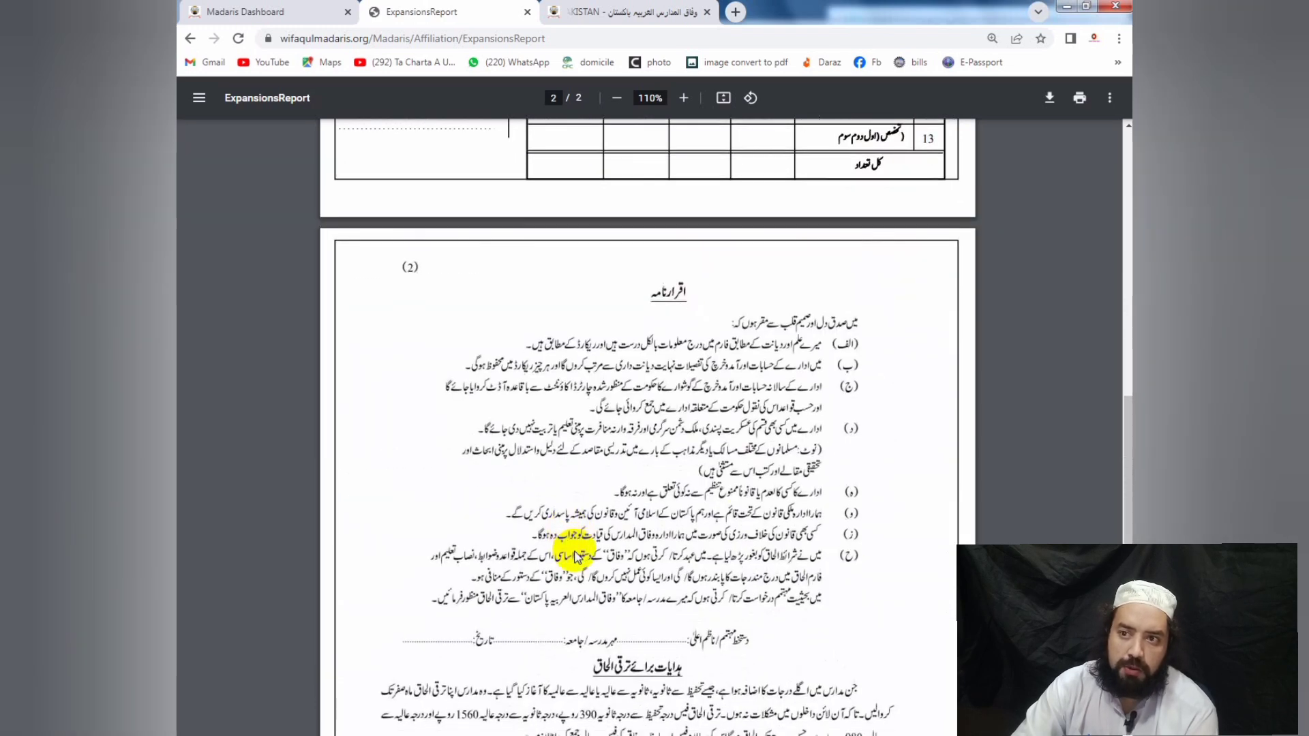
pyautogui.scroll(-2, 575, 556)
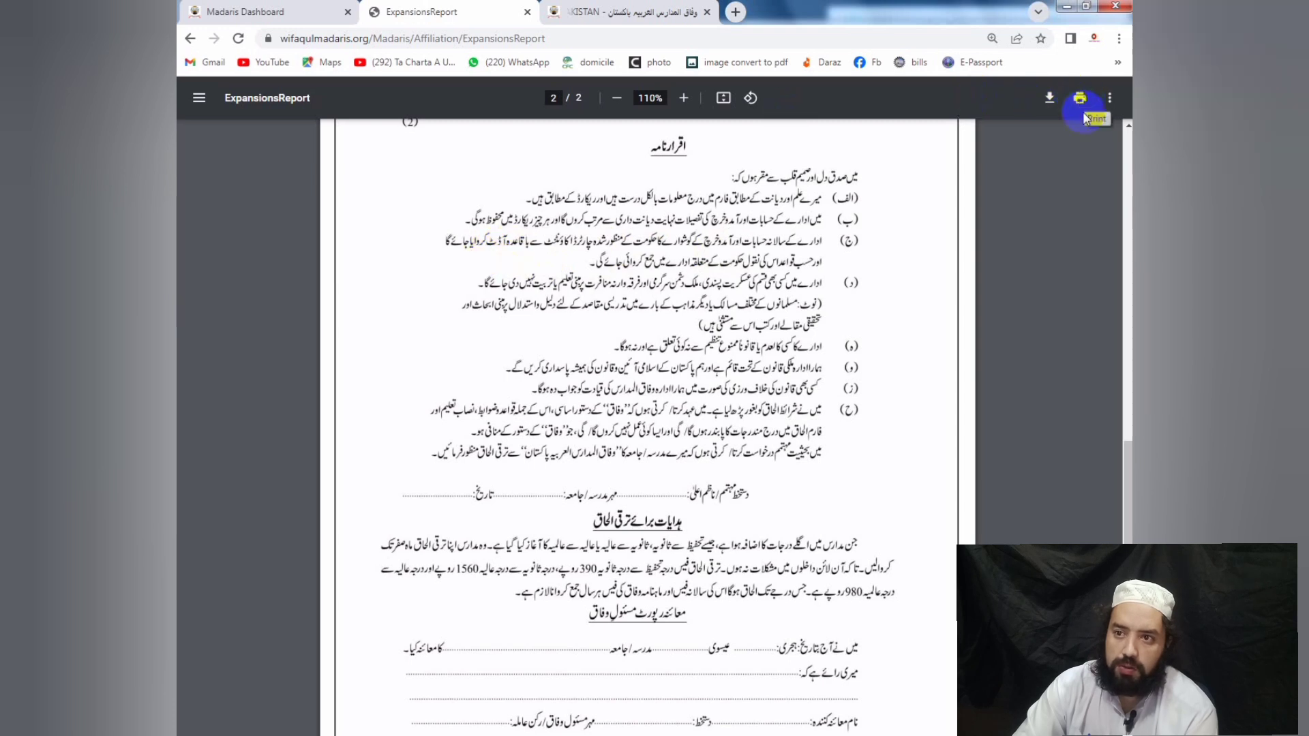
pyautogui.scroll(1, 932, 403)
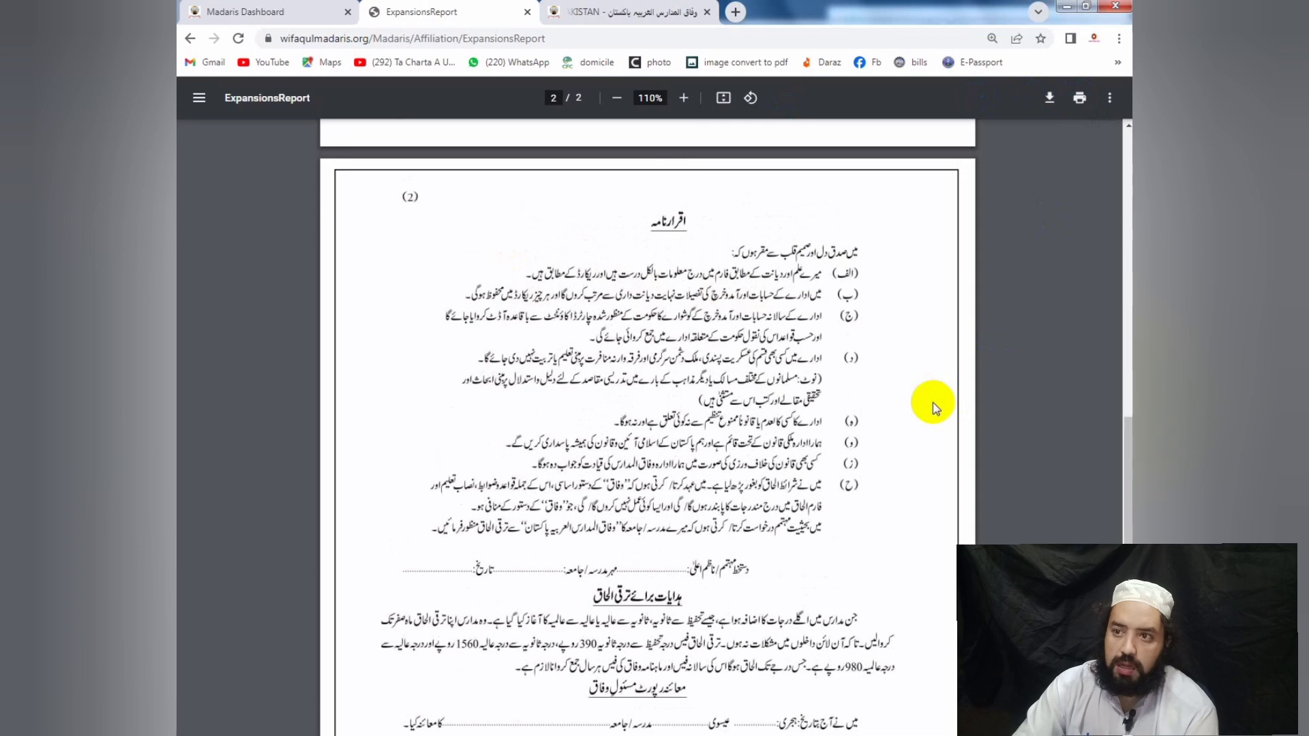
pyautogui.scroll(-2, 932, 405)
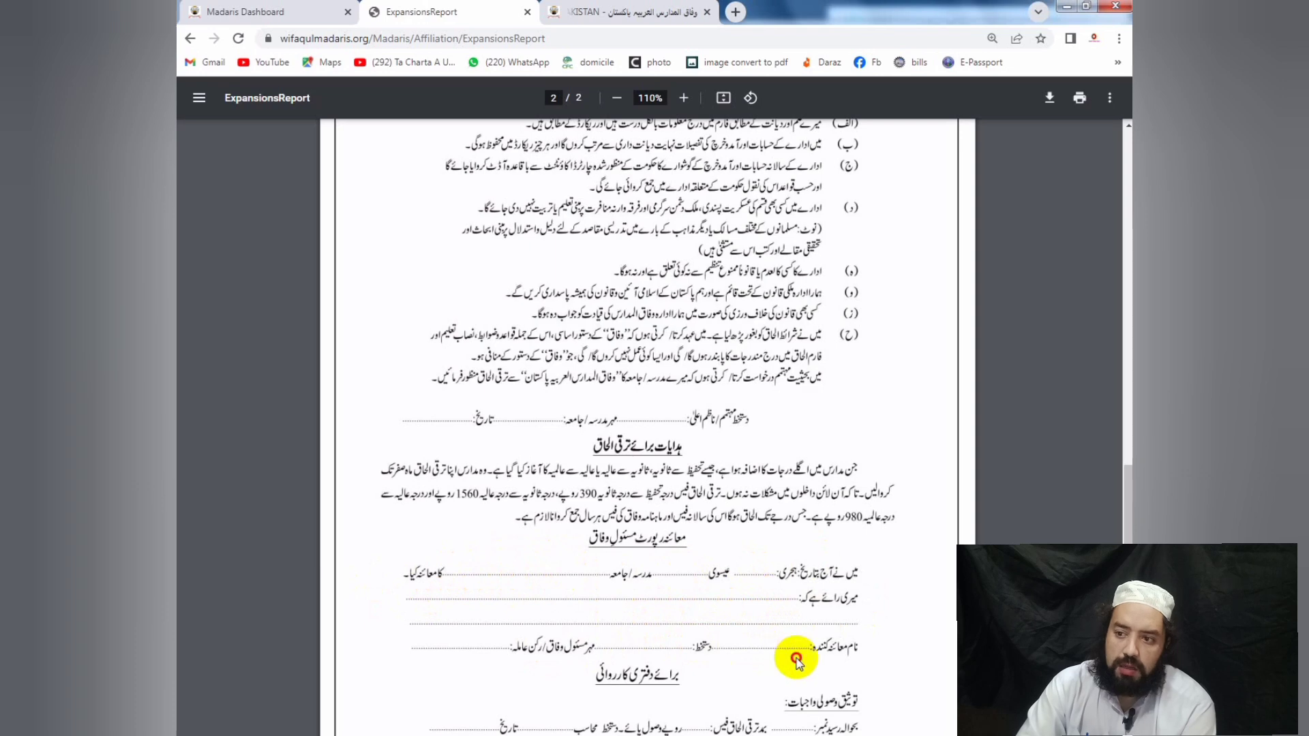
pyautogui.scroll(-3, 796, 571)
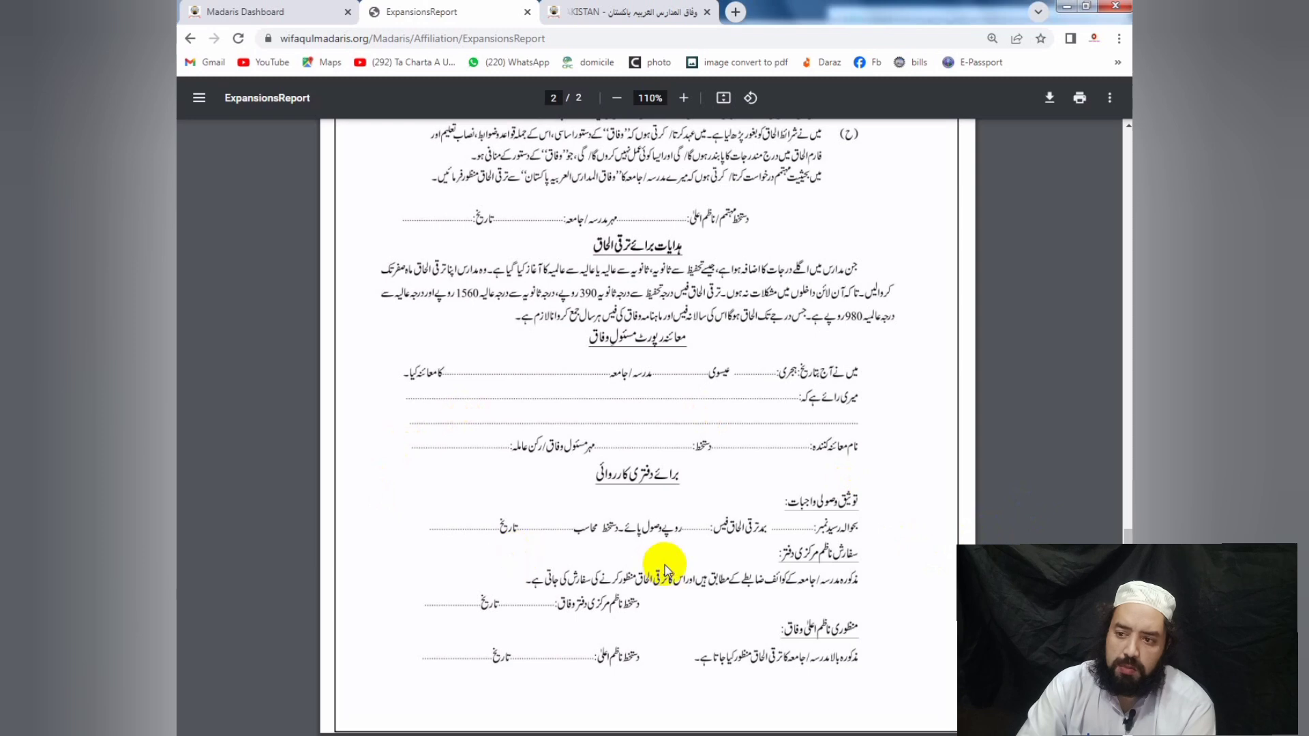
# Review both pages of the ترقی الحاق form again, from the institution details to the office section.
pyautogui.scroll(10, 668, 573)
pyautogui.scroll(7, 670, 570)
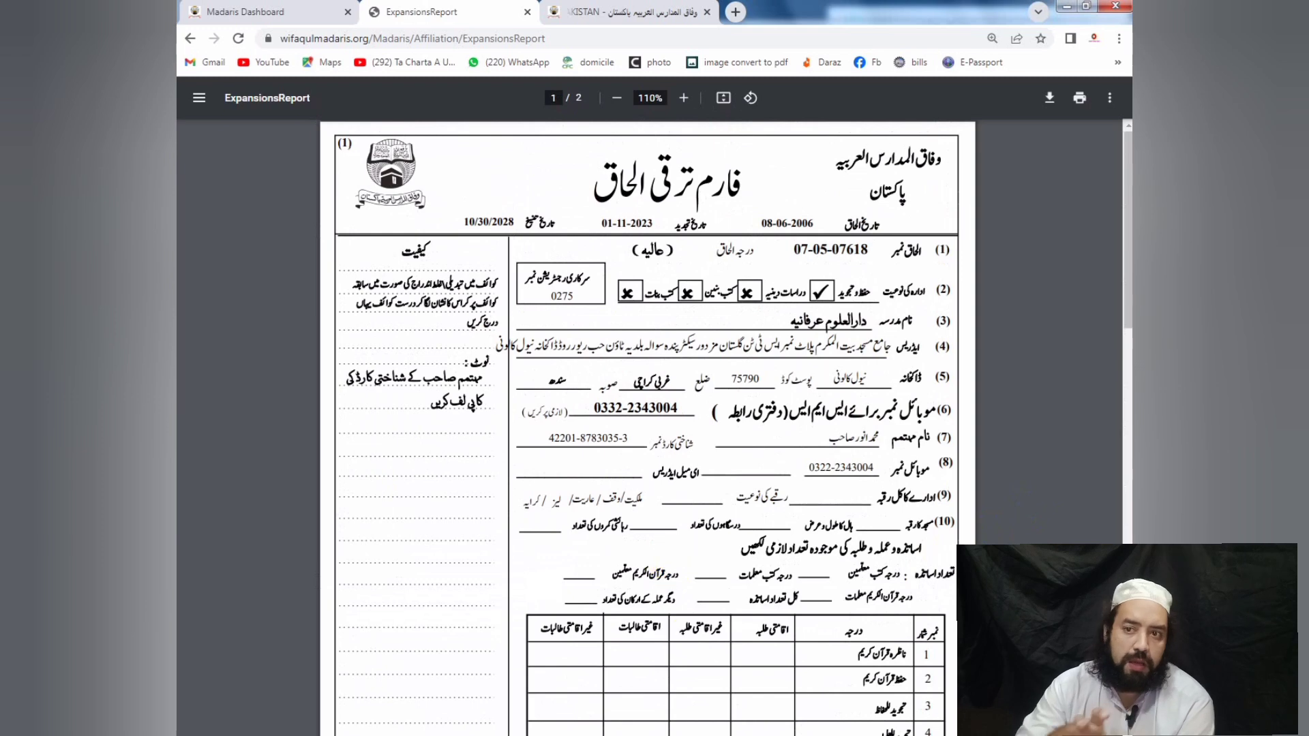
pyautogui.scroll(-2, 652, 443)
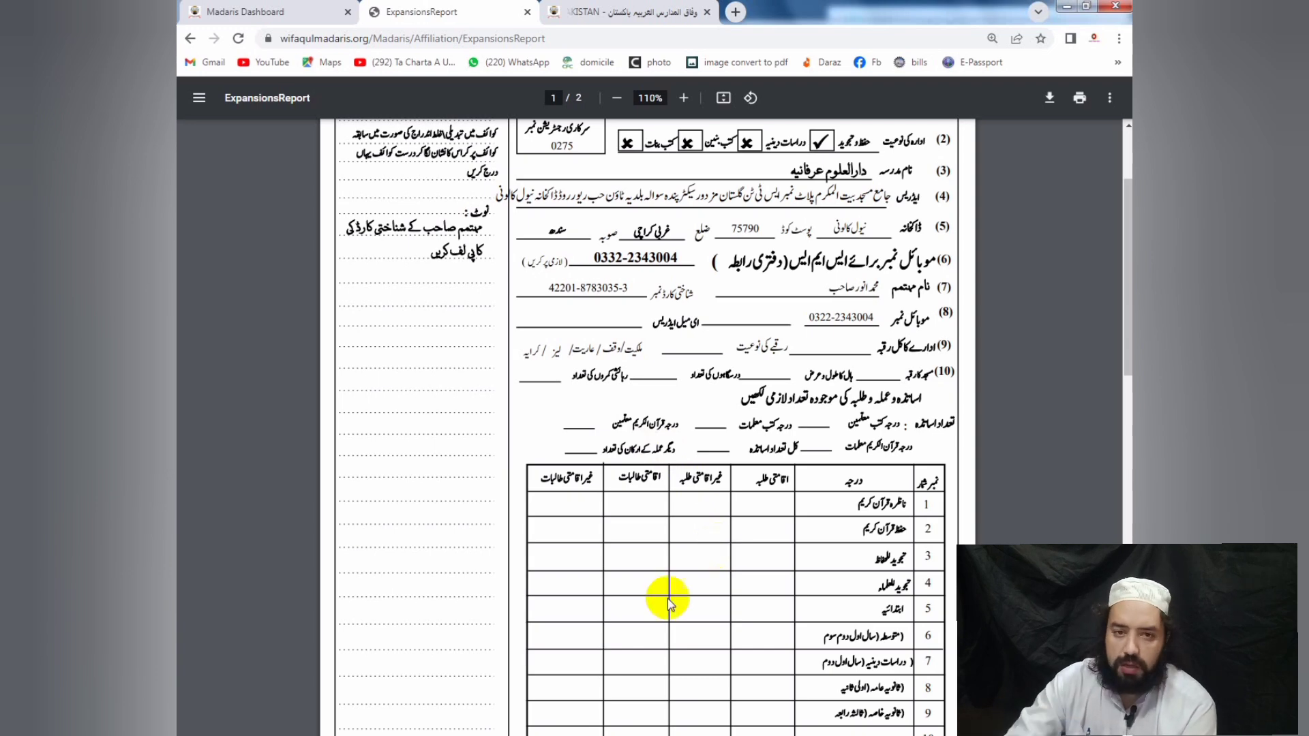
pyautogui.scroll(3, 653, 575)
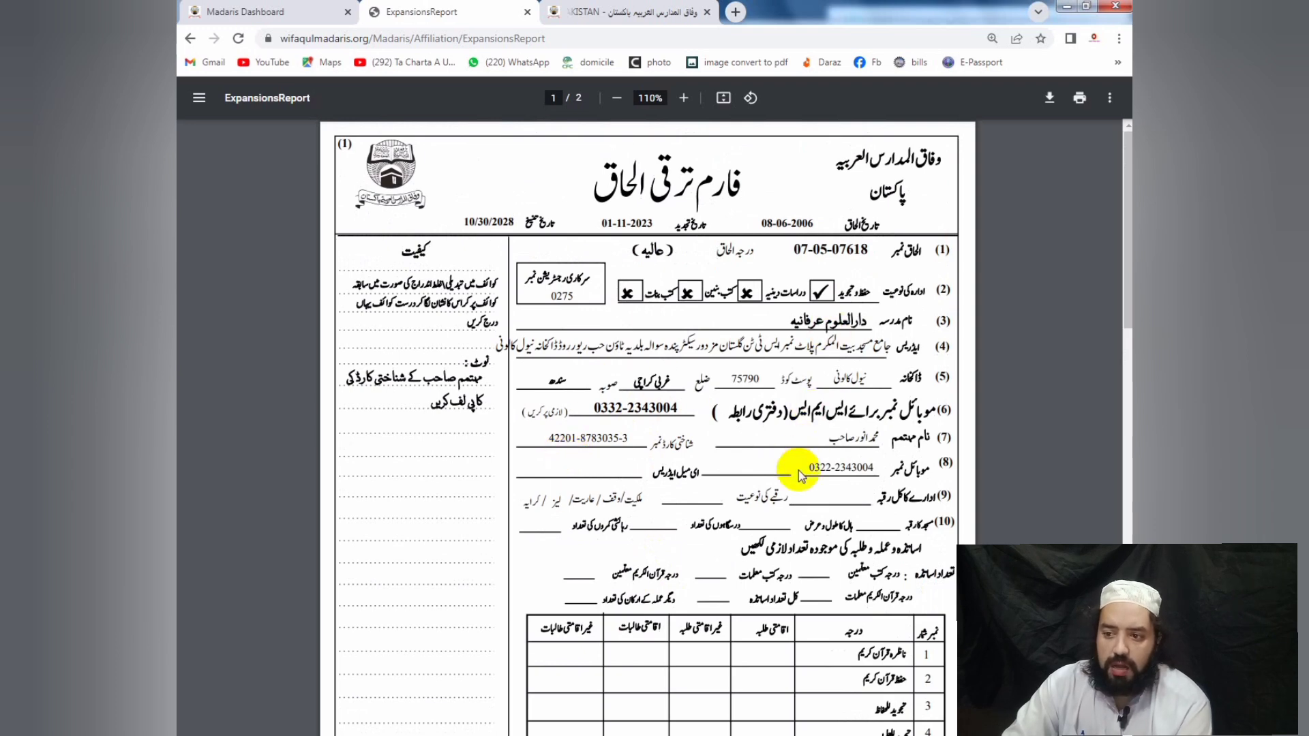
pyautogui.scroll(-5, 799, 470)
pyautogui.scroll(-10, 799, 472)
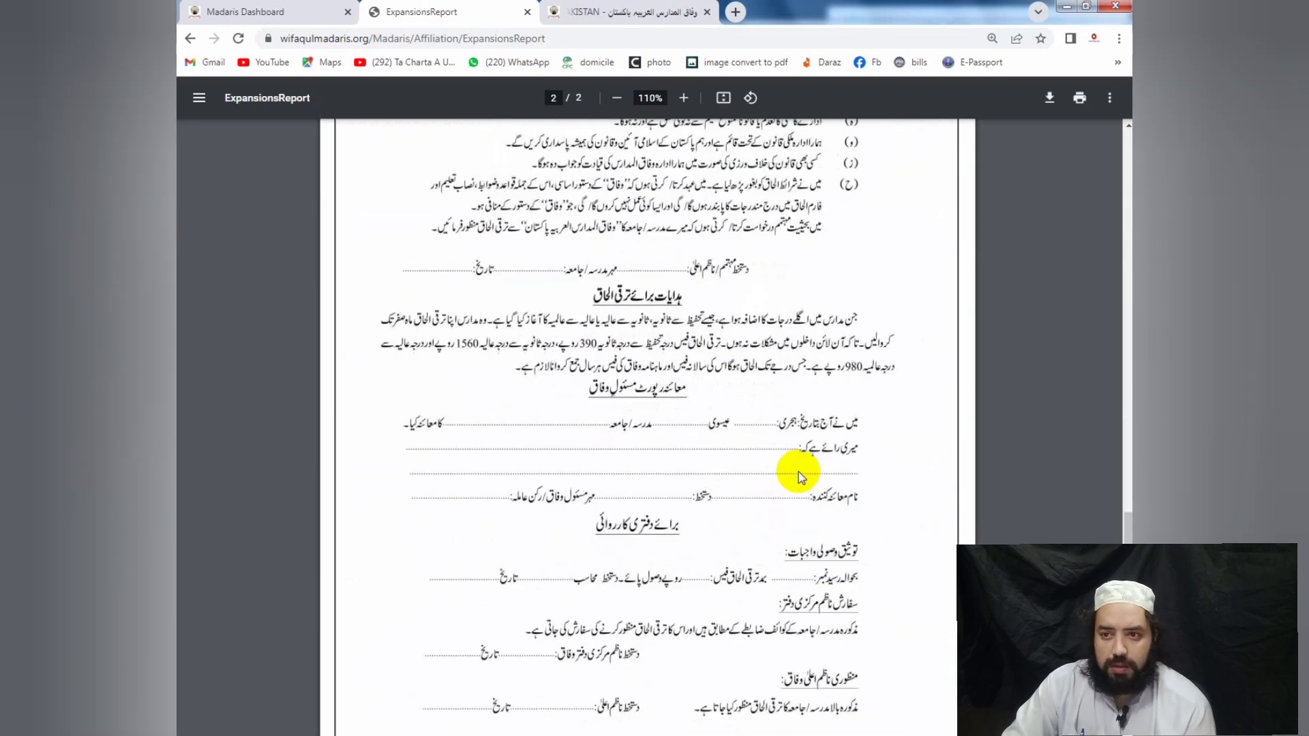
pyautogui.scroll(10, 799, 472)
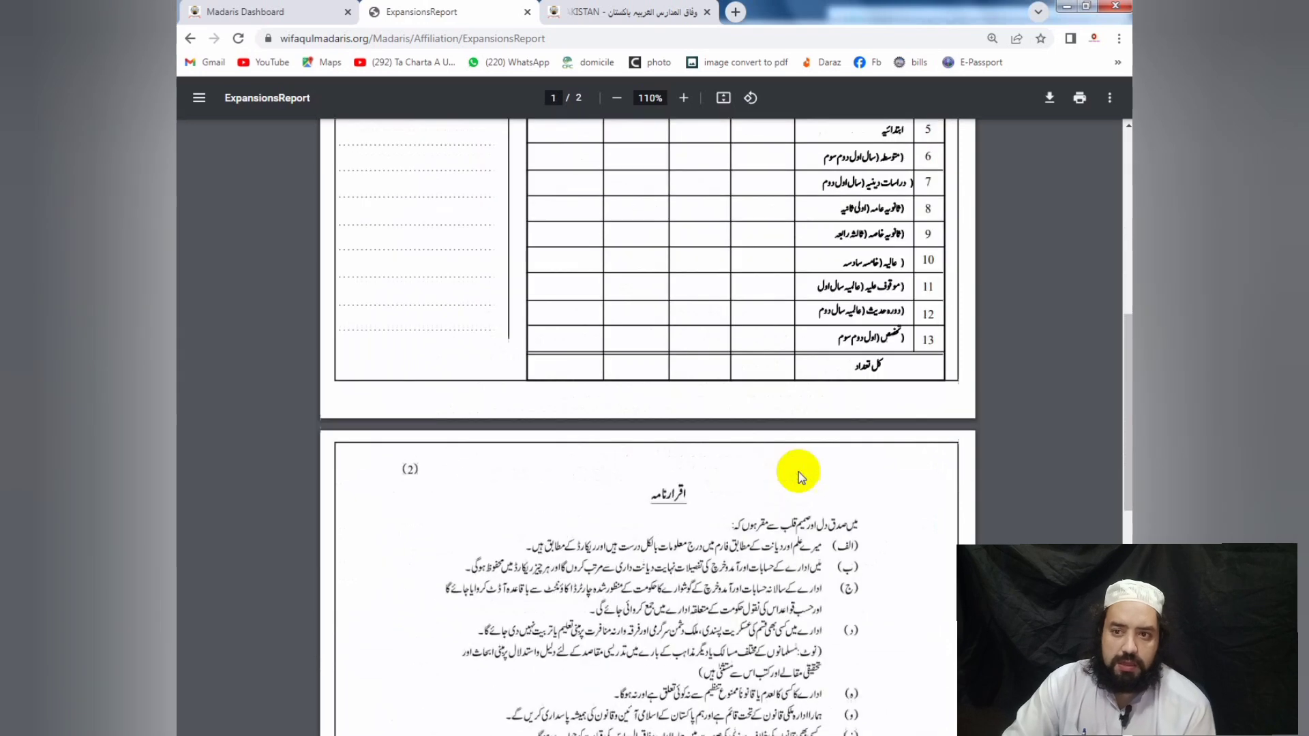
pyautogui.scroll(2, 799, 472)
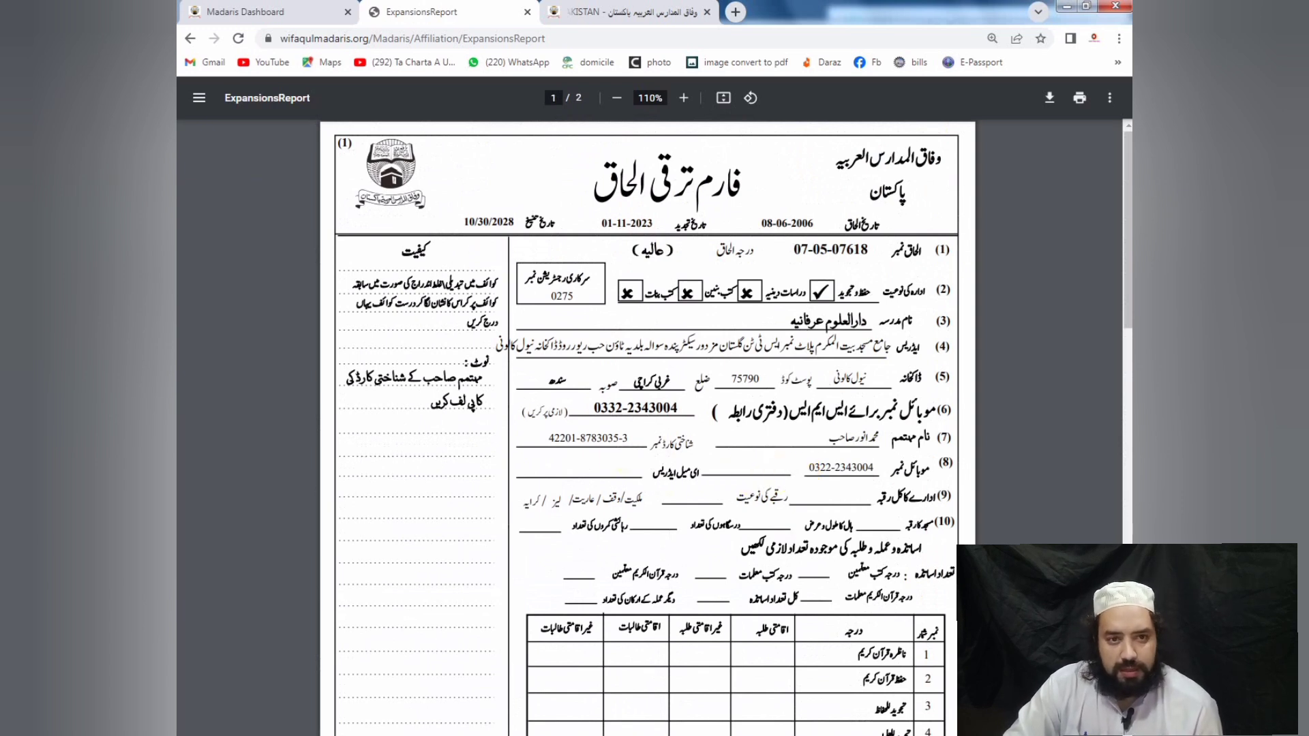
# Go back from the form to the Madaris dashboard and dismiss the affiliation renewal notice.
pyautogui.click(189, 39)
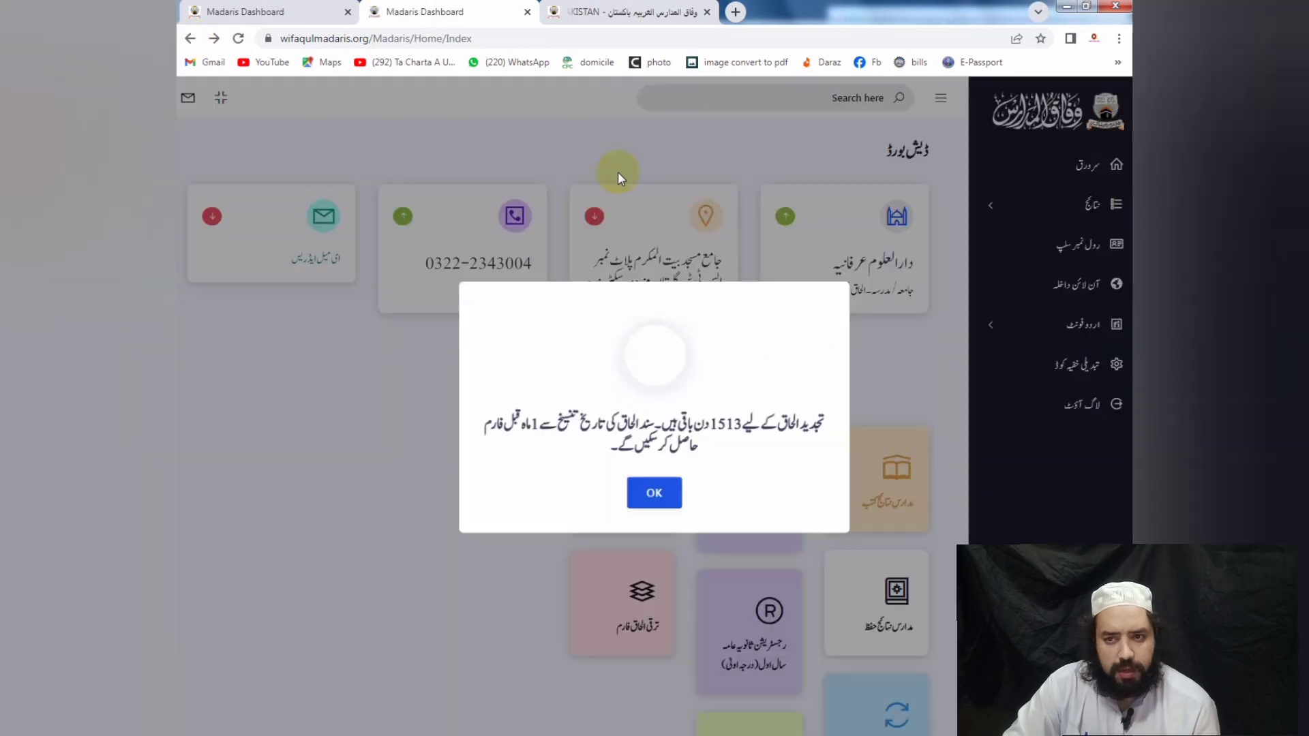
pyautogui.click(654, 498)
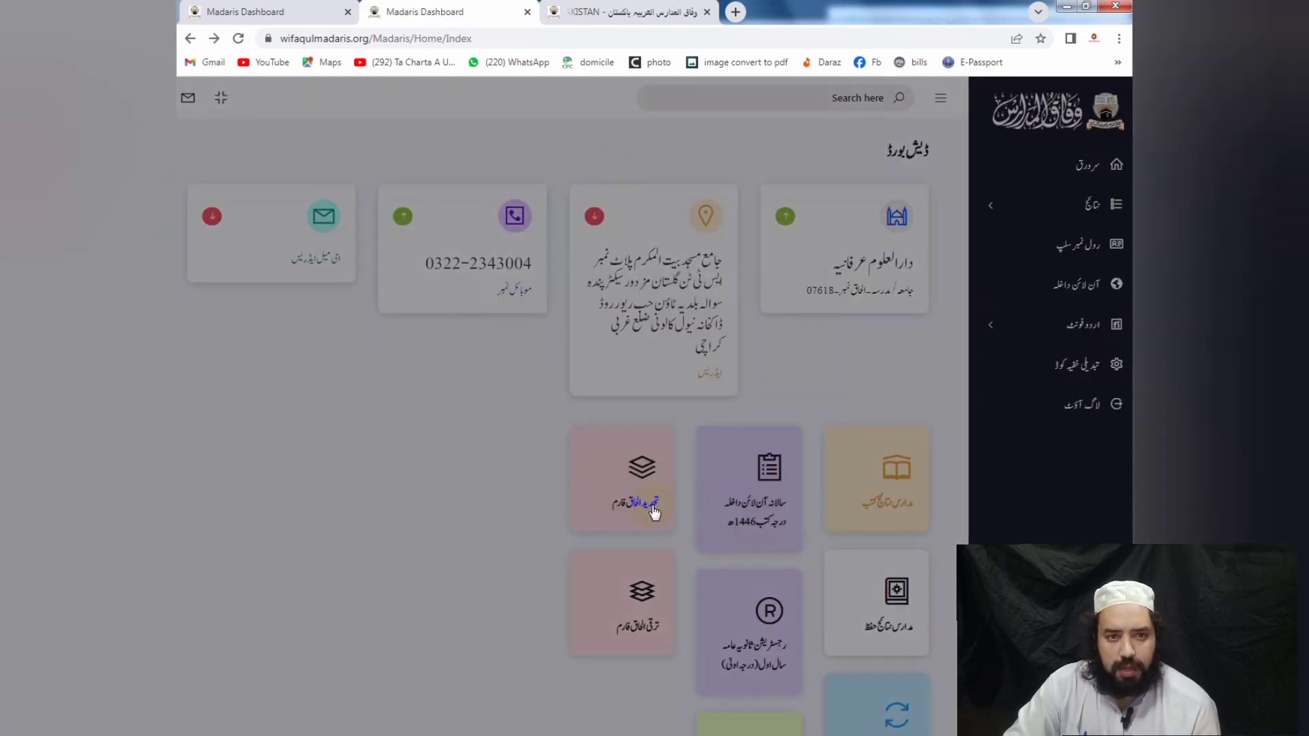
pyautogui.scroll(-2, 682, 497)
pyautogui.scroll(2, 706, 504)
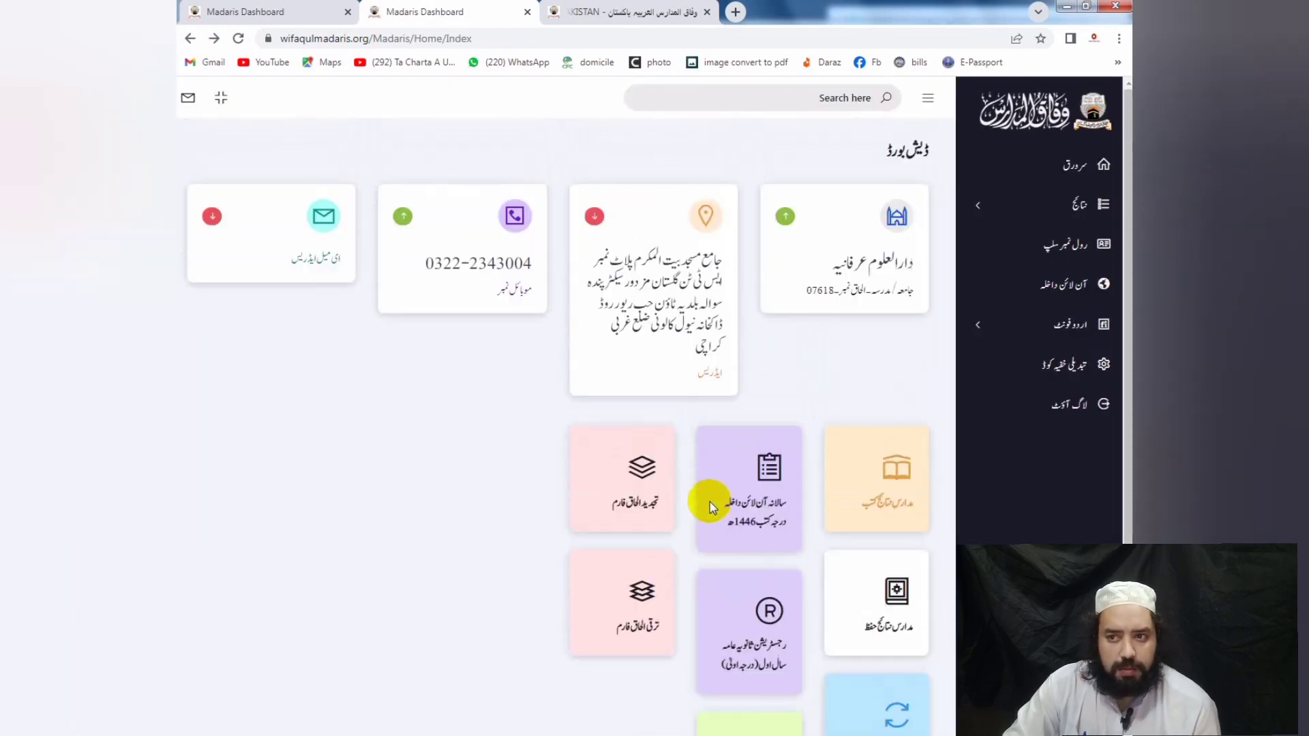